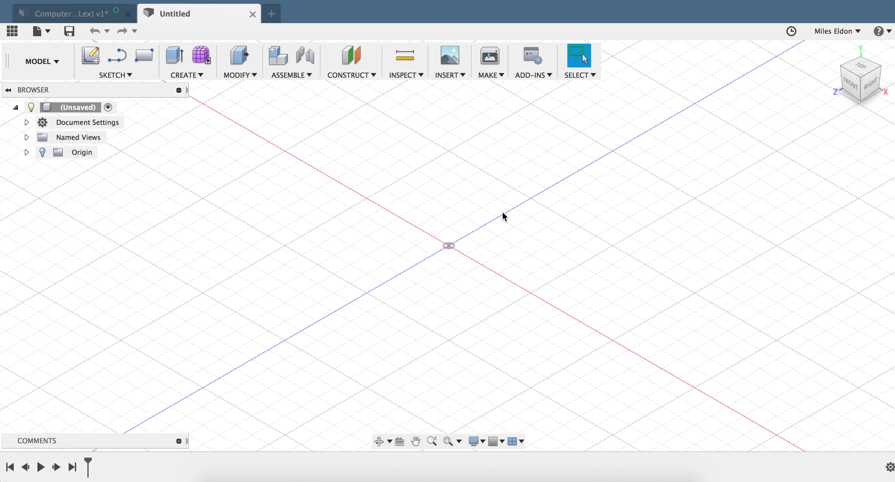
- Add a new component under the design root and make Component1 the active component
right_click(74, 109)
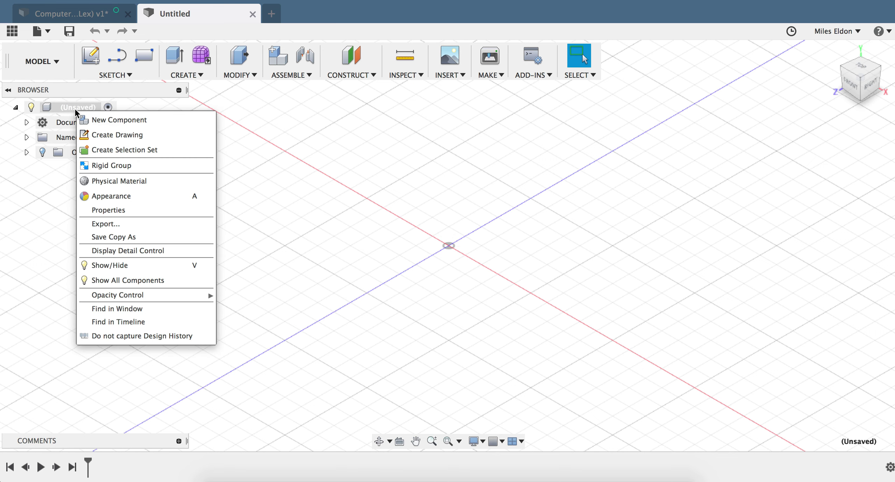
click(114, 120)
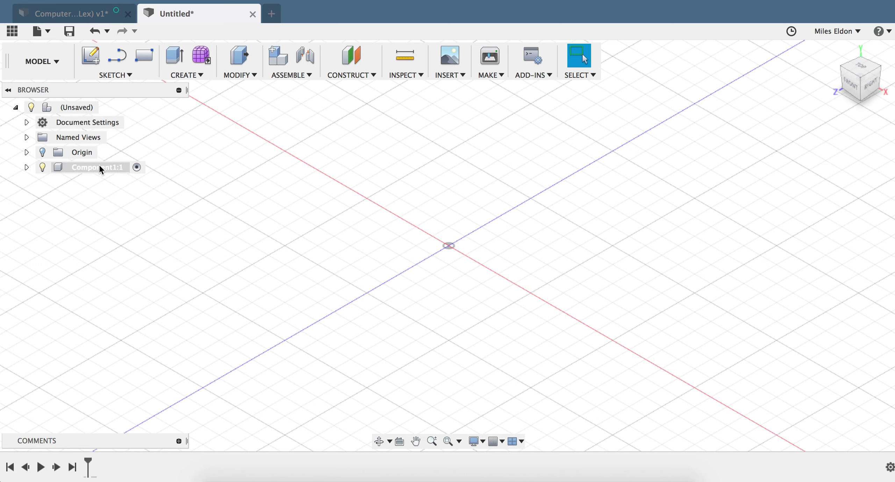
click(112, 166)
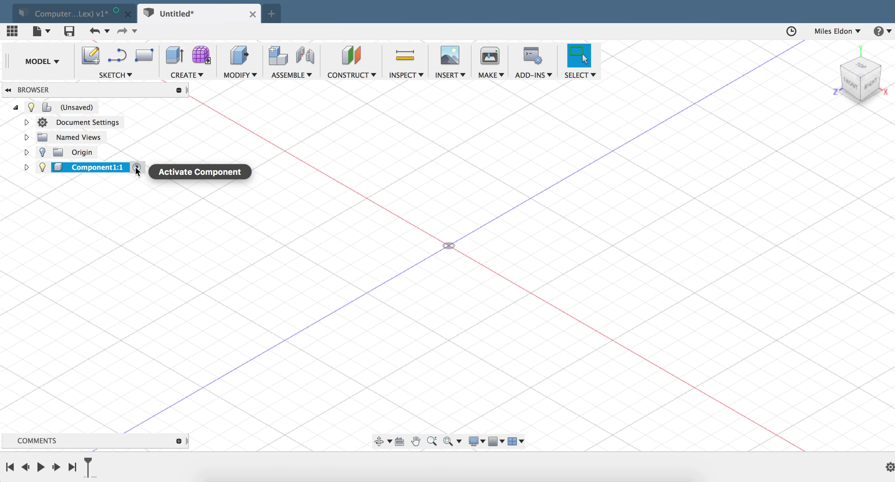
click(136, 167)
- Rename Component1 to 'Computer Case (Demo)'
click(107, 169)
click(95, 167)
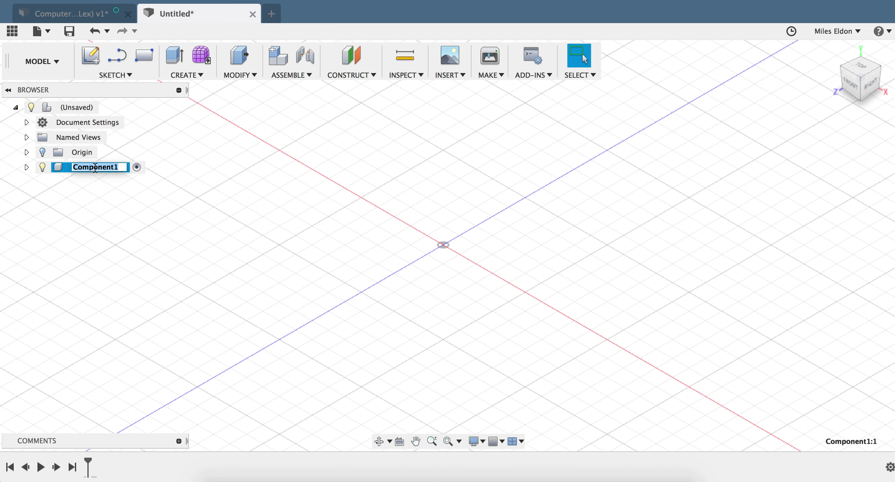
text(Computer Case (Demo):)
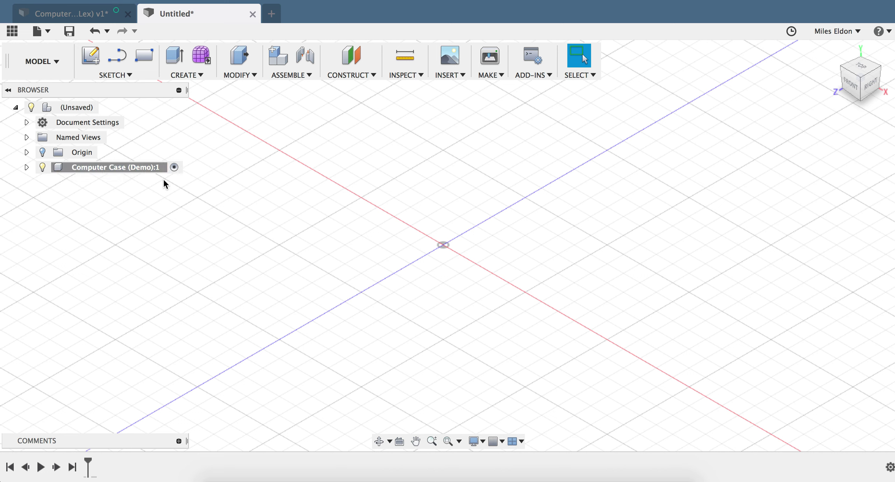
key(Return)
- Save the design as 'Computer Case (demo)' in My First Project
click(69, 32)
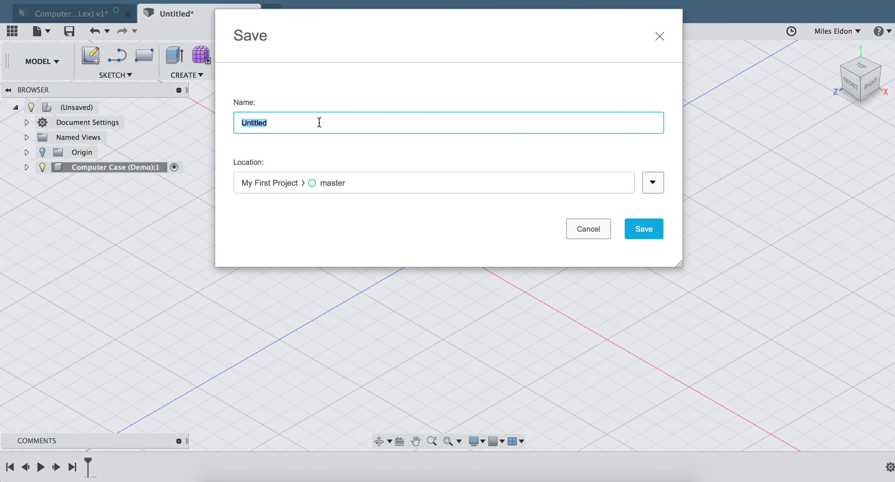
text(Computer Case (demo))
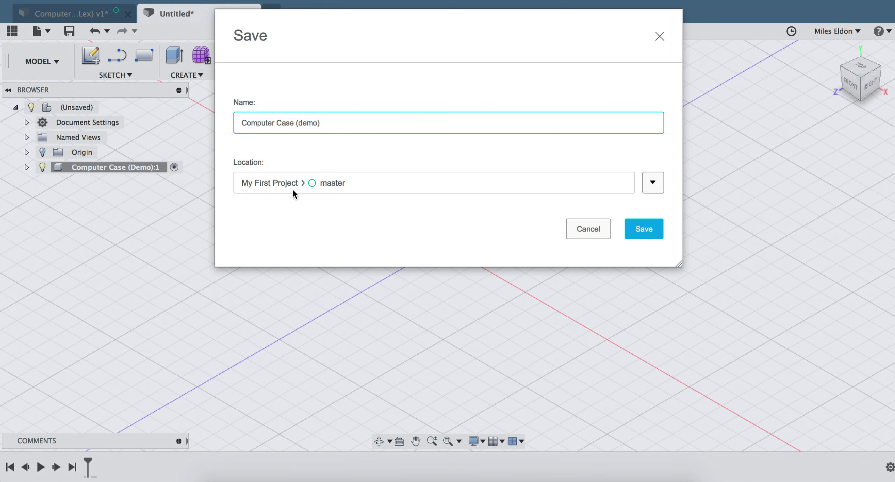
click(639, 230)
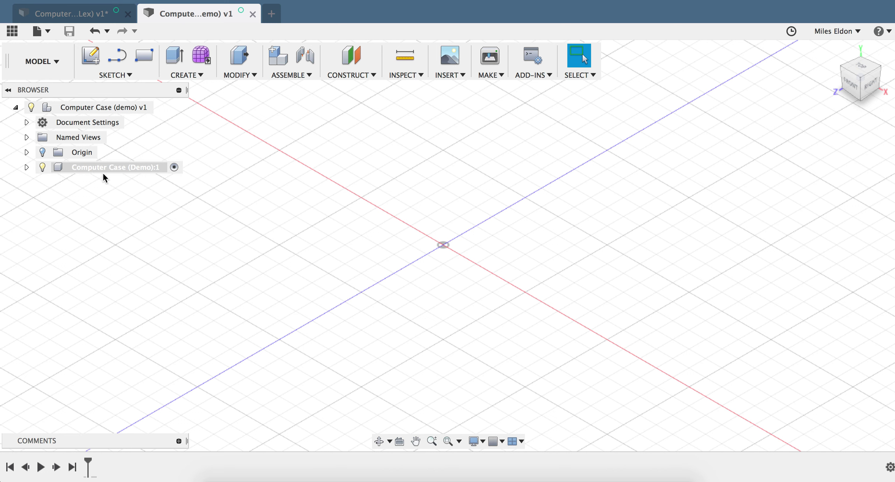
- Activate the Computer Case (Demo) component, check the workspace and toolbar menus, then show the sketch tools
click(123, 167)
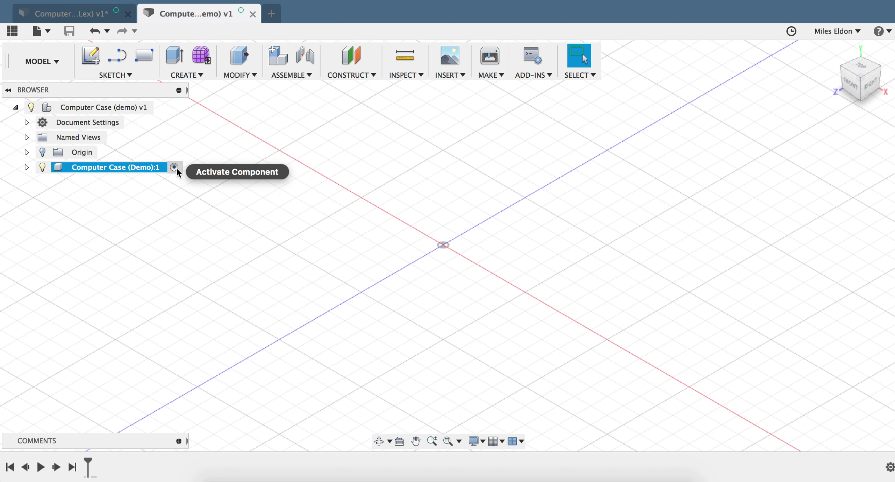
click(176, 167)
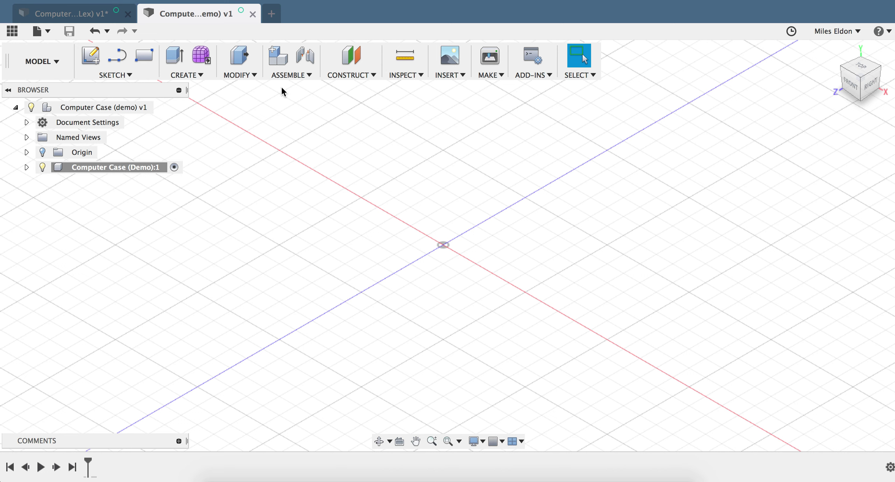
click(73, 66)
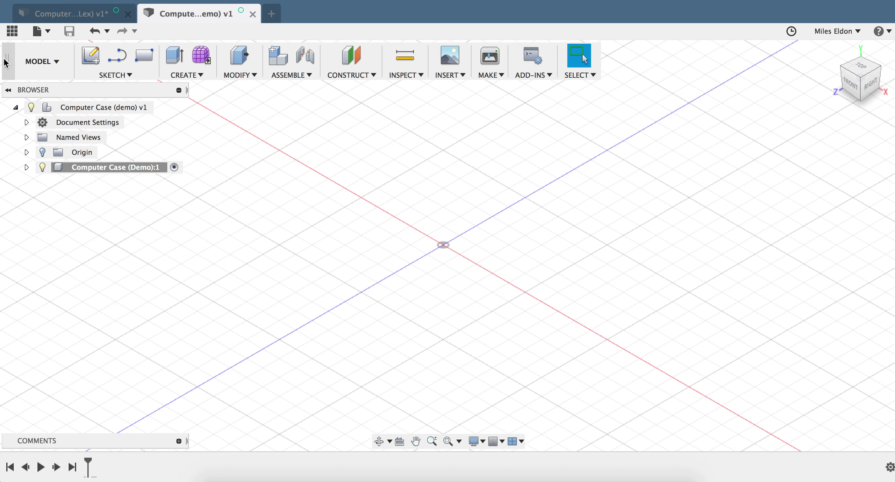
right_click(596, 64)
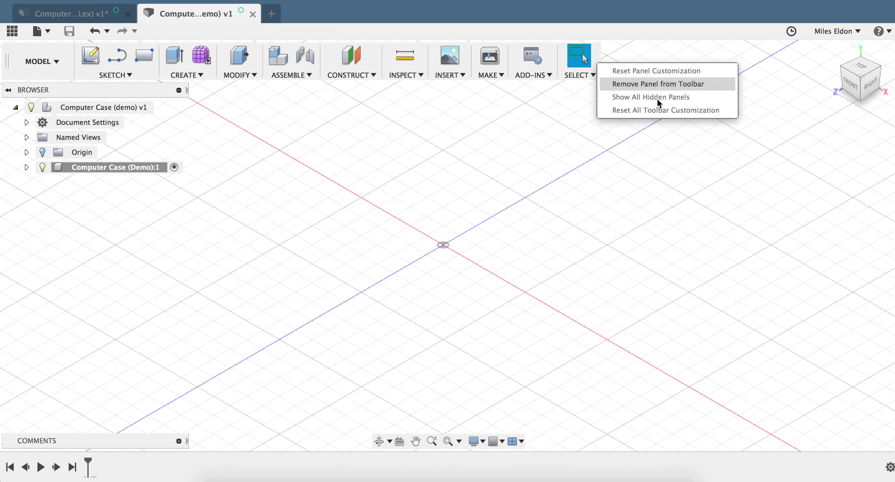
click(637, 140)
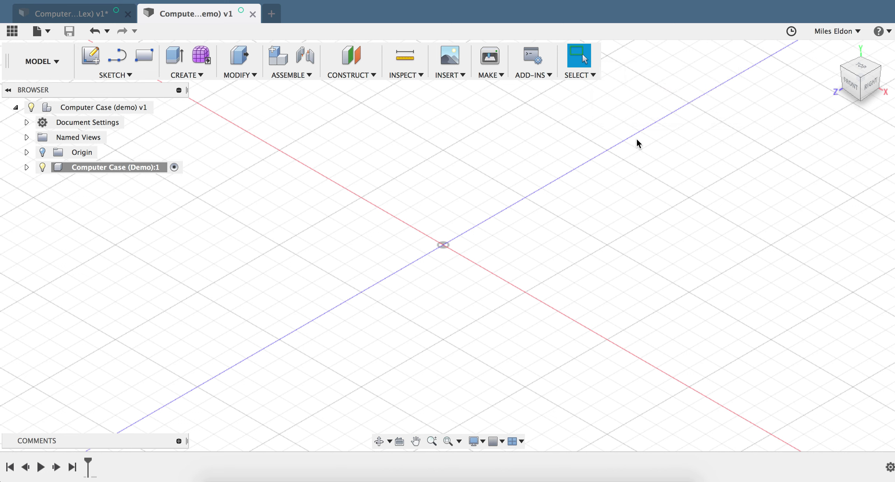
click(128, 75)
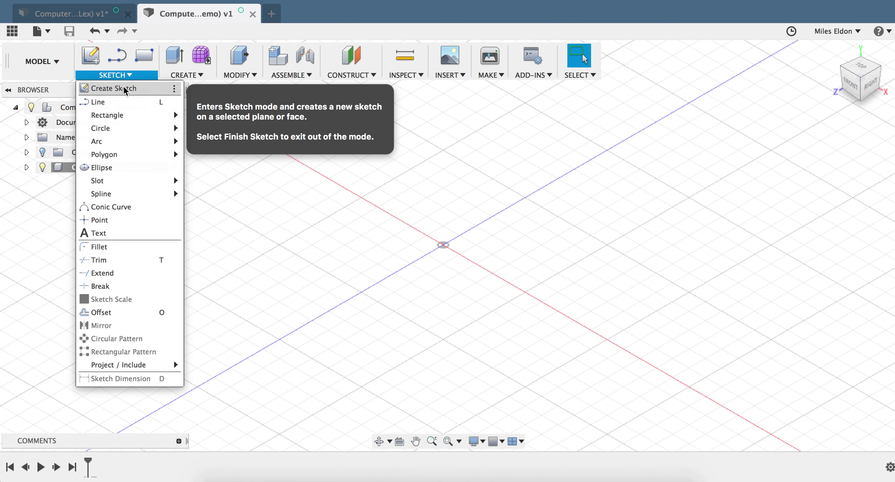
- Create a new sketch on the horizontal XZ origin plane
click(124, 88)
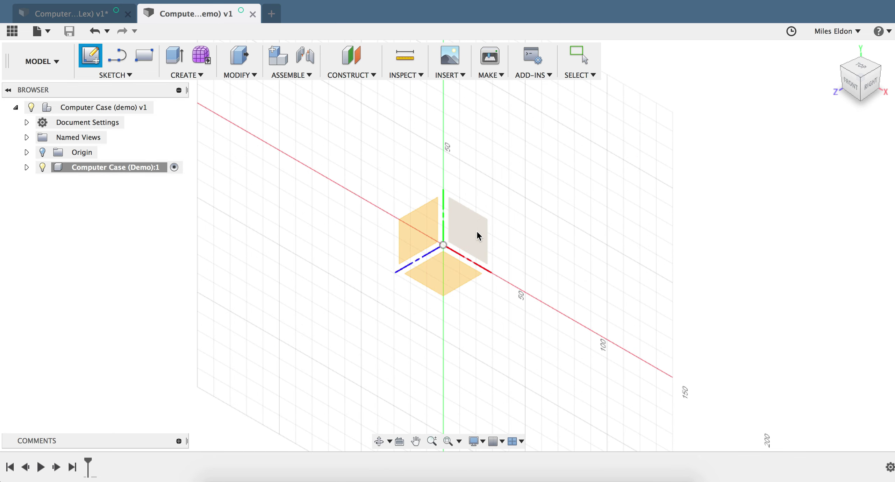
click(455, 275)
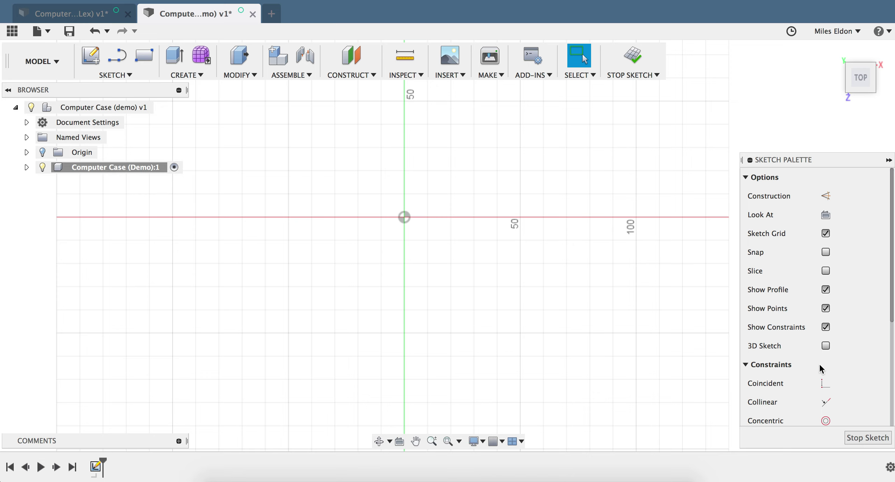
- Pan the view to center the sketch origin on screen
scroll(804, 341, down, 5)
scroll(804, 340, up, 2)
scroll(805, 342, up, 3)
click(887, 161)
click(886, 163)
click(419, 444)
drag(435, 283, 518, 358)
mouse_move(494, 266)
mouse_down()
mouse_move(380, 242)
mouse_move(456, 189)
mouse_move(499, 218)
mouse_move(449, 232)
mouse_up()
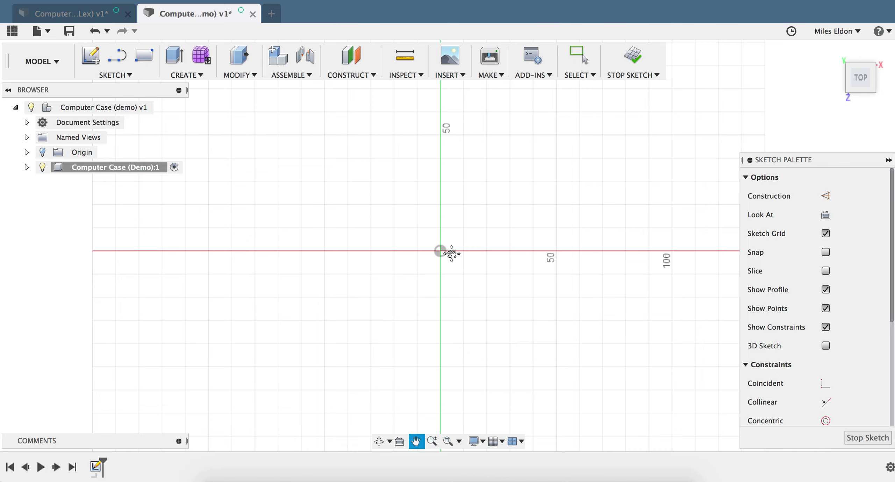
scroll(451, 252, down, 3)
scroll(451, 253, up, 3)
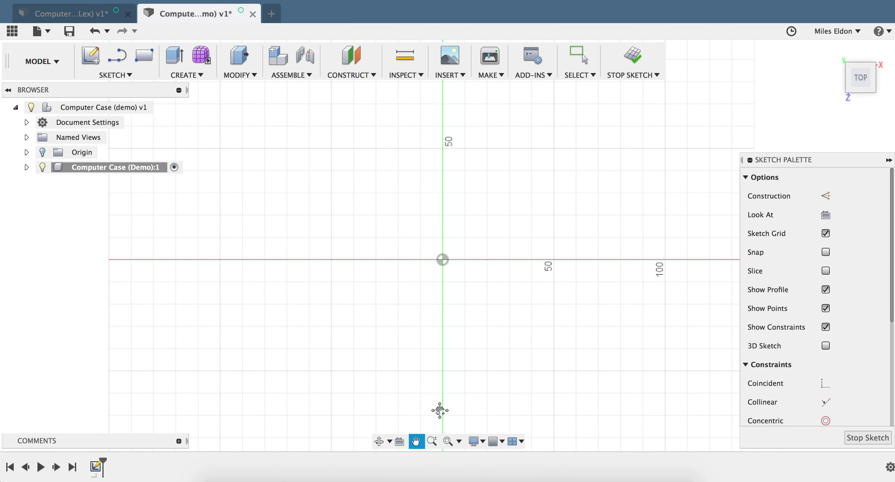
- Zoom in around the origin until the grid shows marks every 25
click(432, 441)
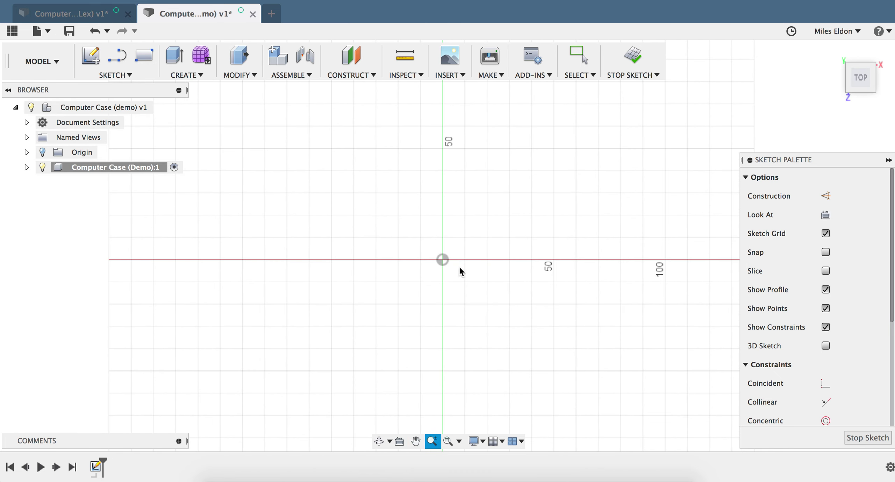
key(Escape)
click(433, 442)
scroll(451, 276, up, 2)
scroll(451, 277, up, 3)
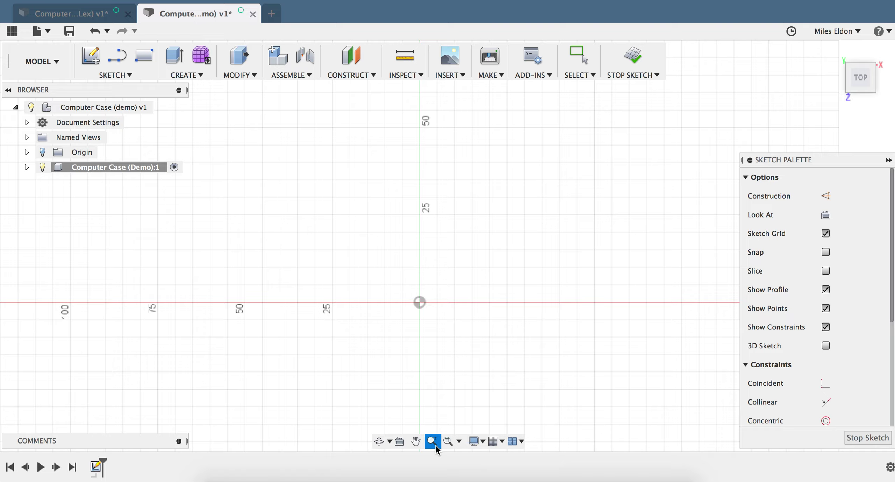
scroll(423, 316, down, 3)
scroll(412, 386, up, 4)
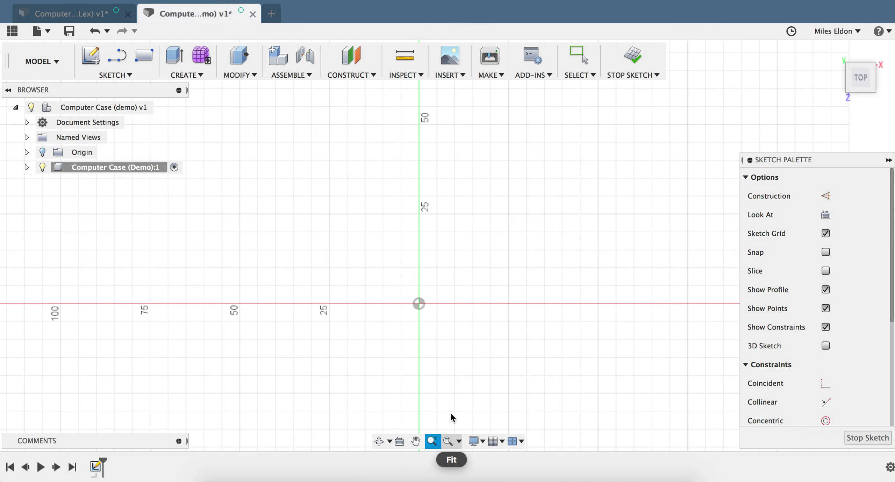
click(458, 441)
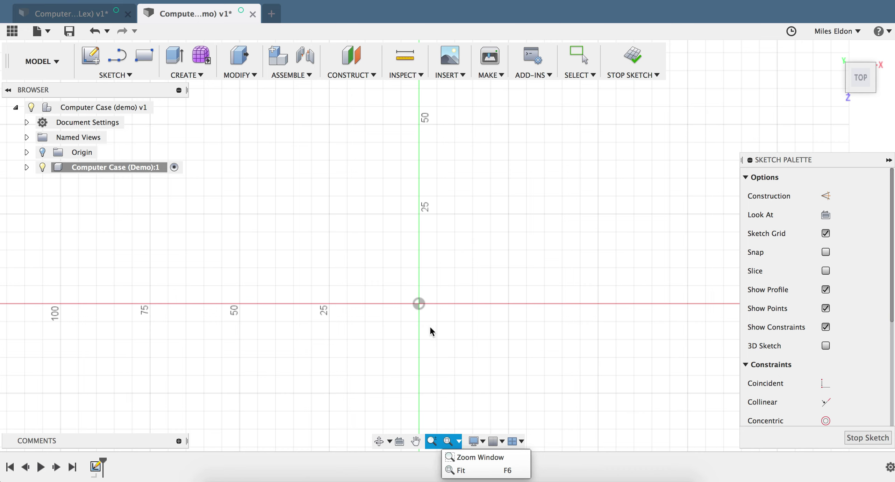
click(461, 468)
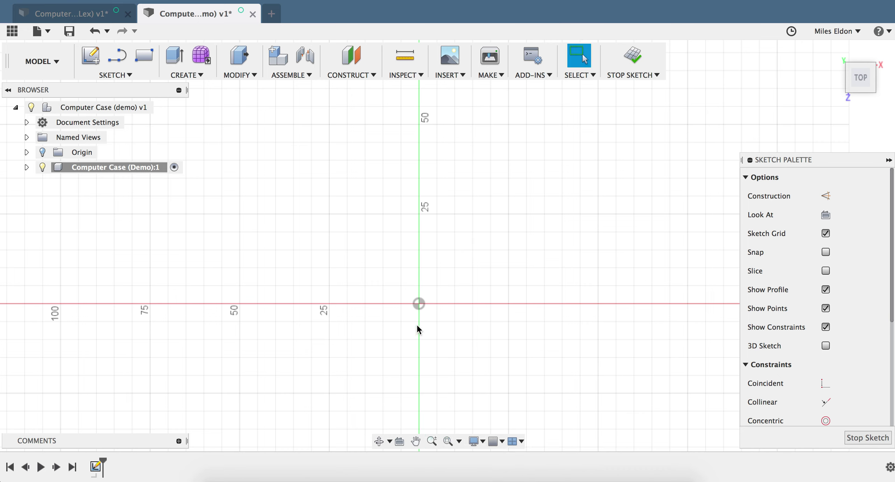
drag(446, 299, 425, 273)
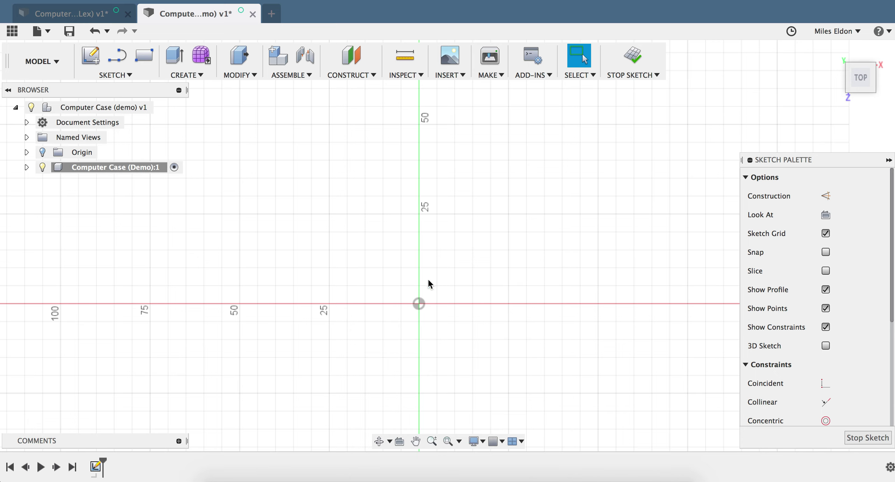
click(131, 74)
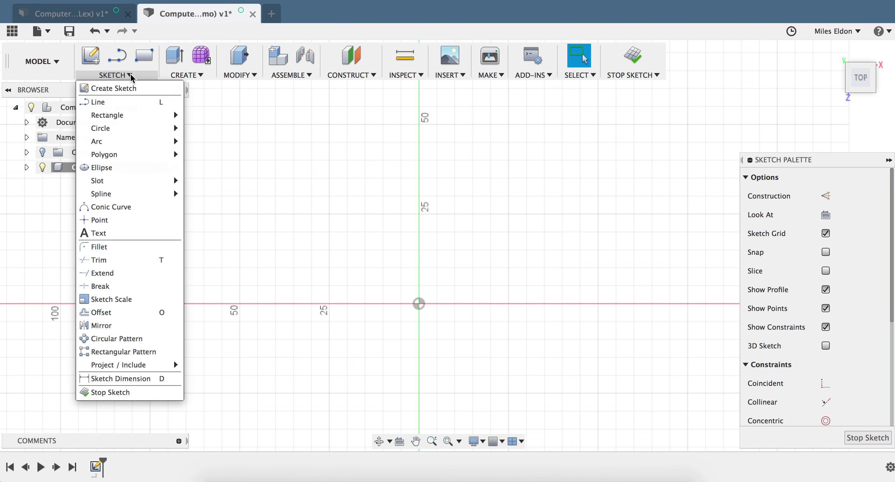
mouse_move(120, 115)
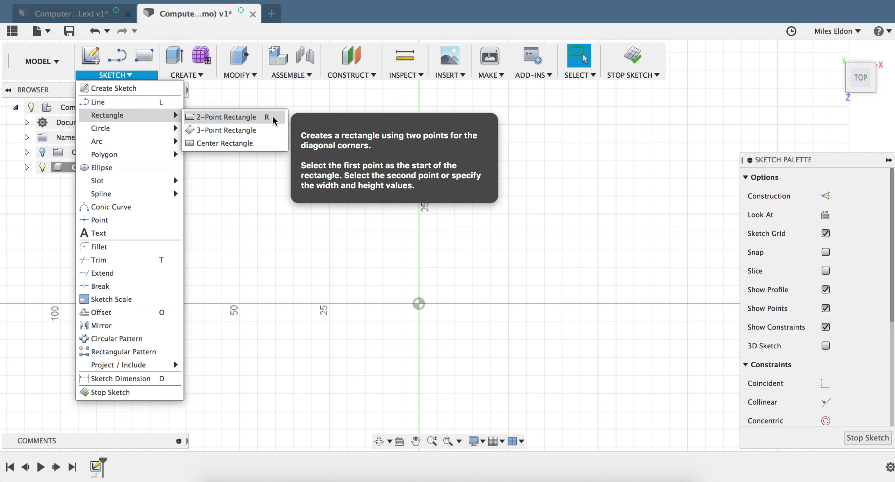
click(238, 117)
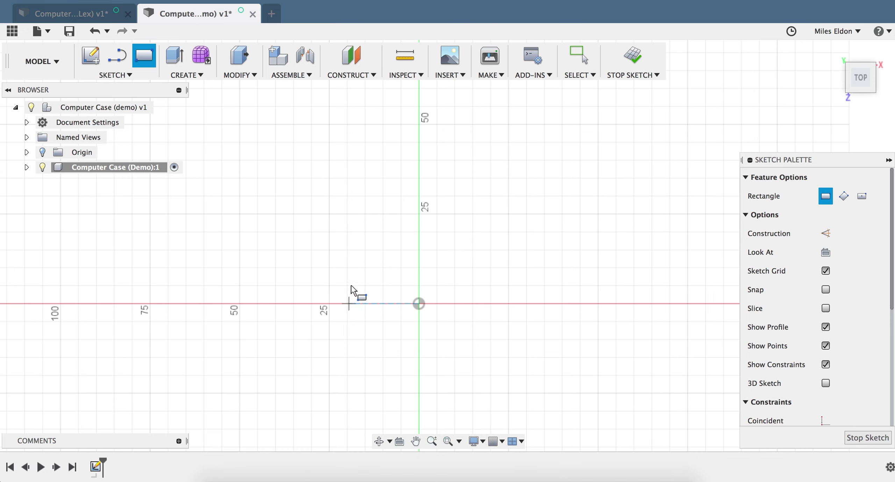
click(421, 307)
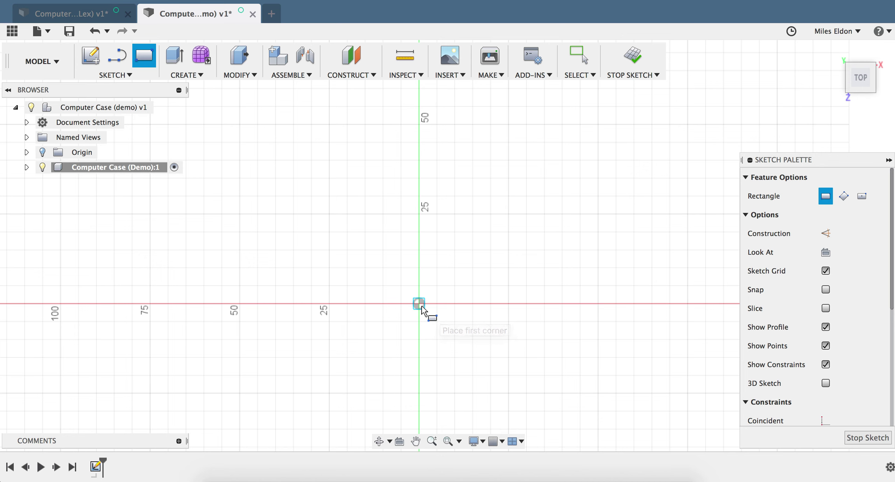
click(621, 184)
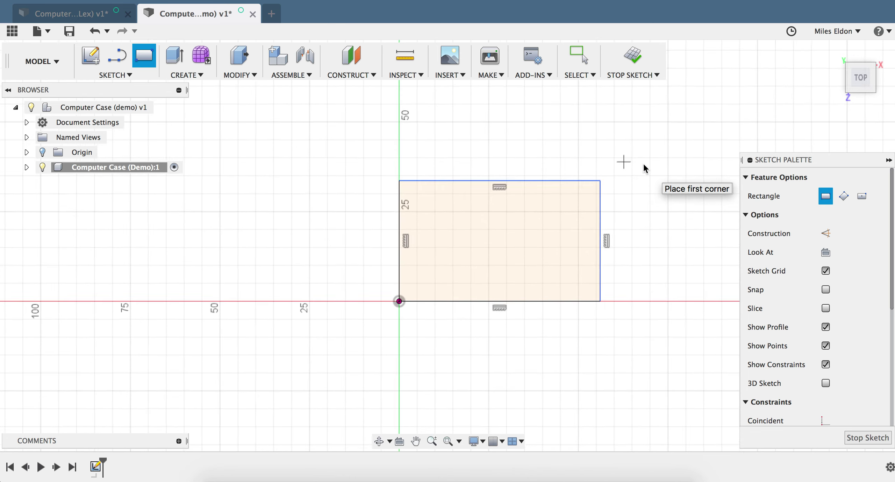
middle_drag(614, 180, 591, 192)
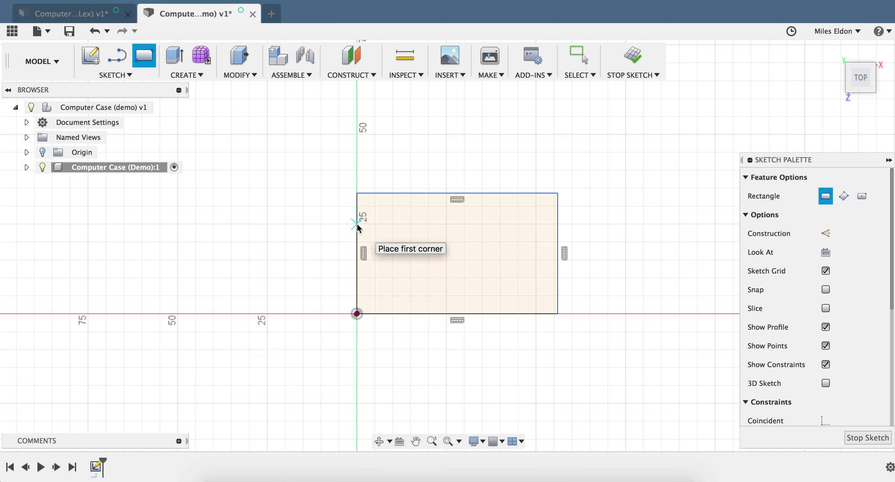
click(118, 76)
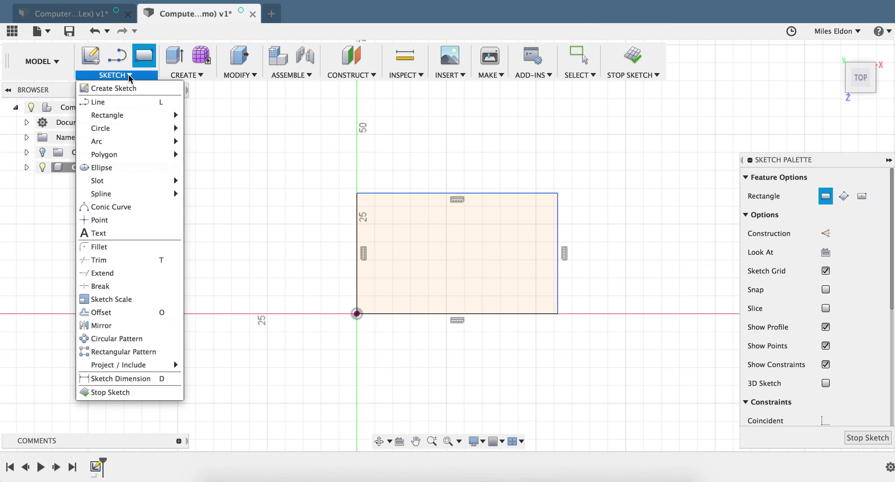
- Dimension the rectangle's left edge to a height of 20 cm
click(135, 377)
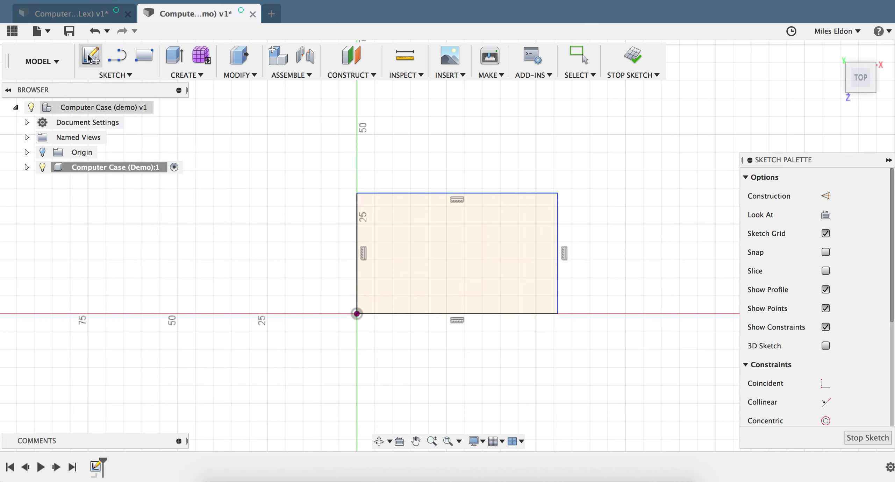
click(116, 75)
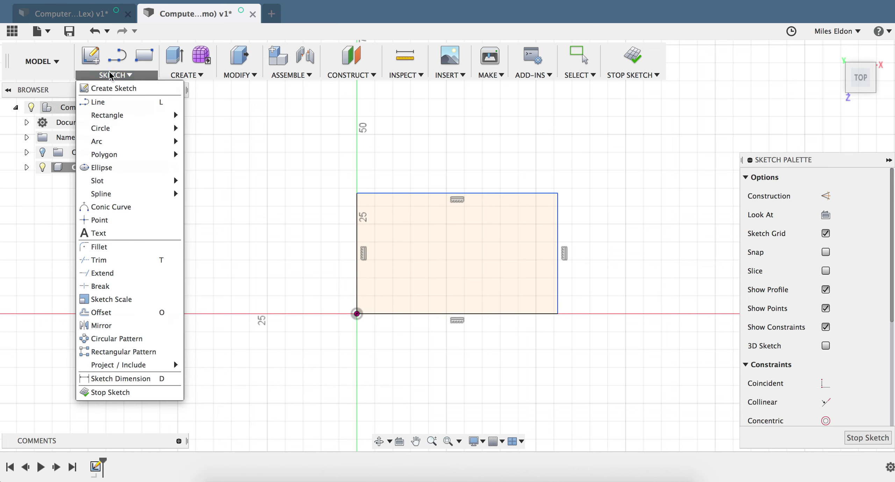
click(126, 379)
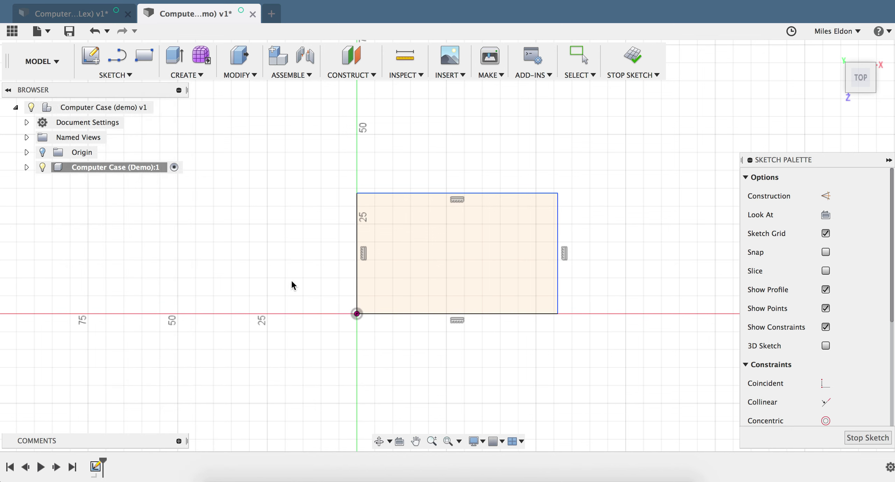
click(115, 75)
click(127, 378)
click(357, 251)
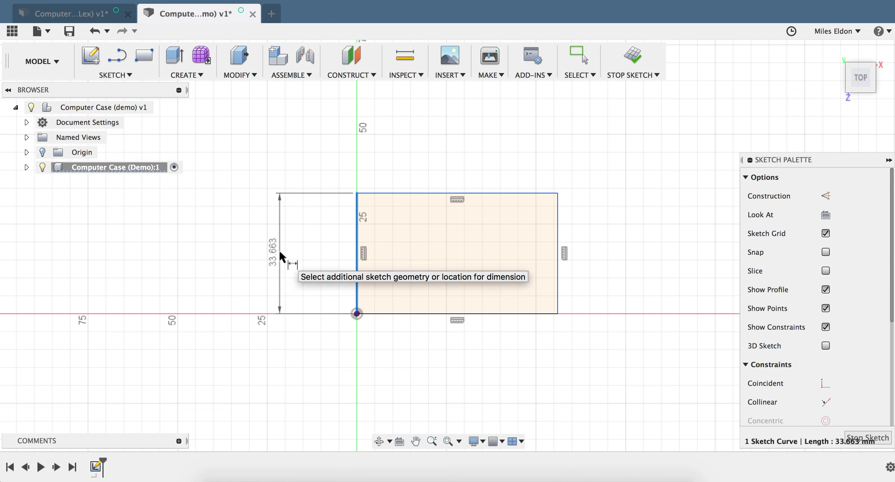
click(279, 252)
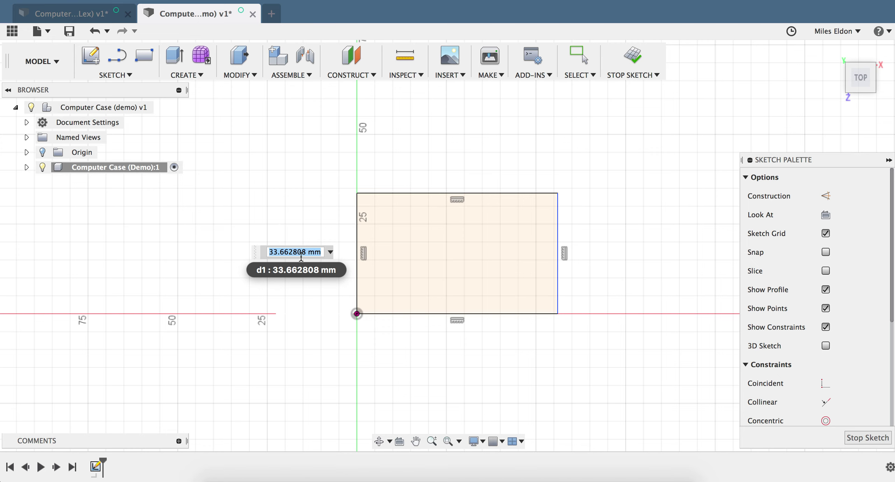
text(20cm)
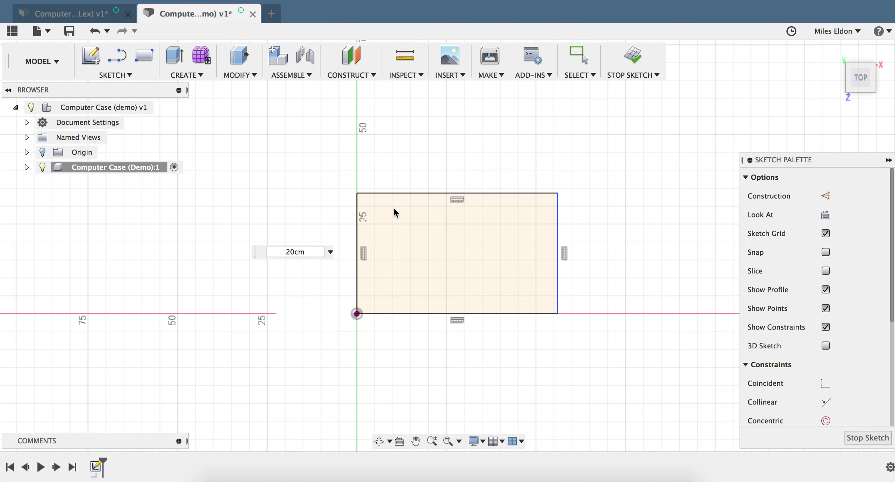
key(Return)
- Dimension the rectangle's bottom edge to a width of 30 cm
scroll(395, 211, up, 5)
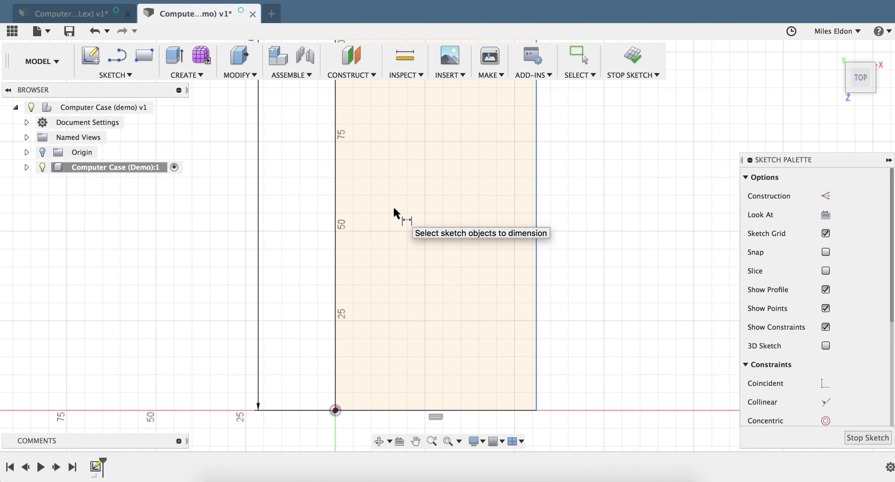
scroll(394, 212, down, 5)
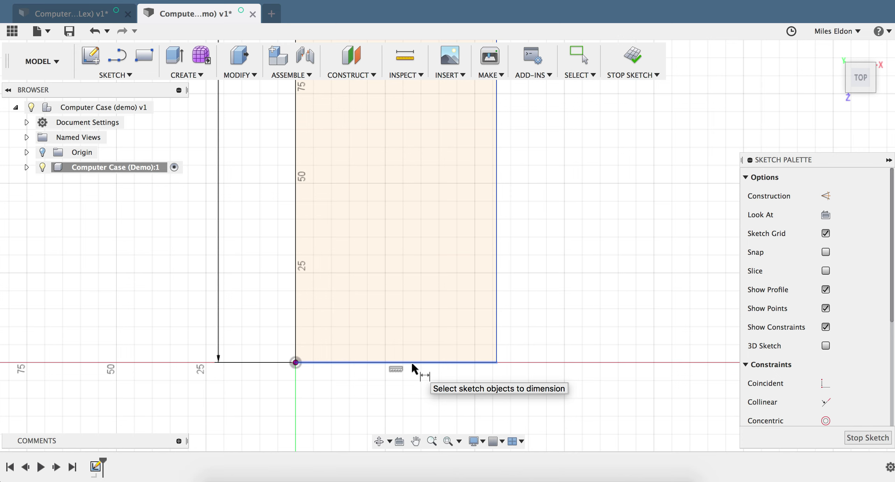
click(412, 364)
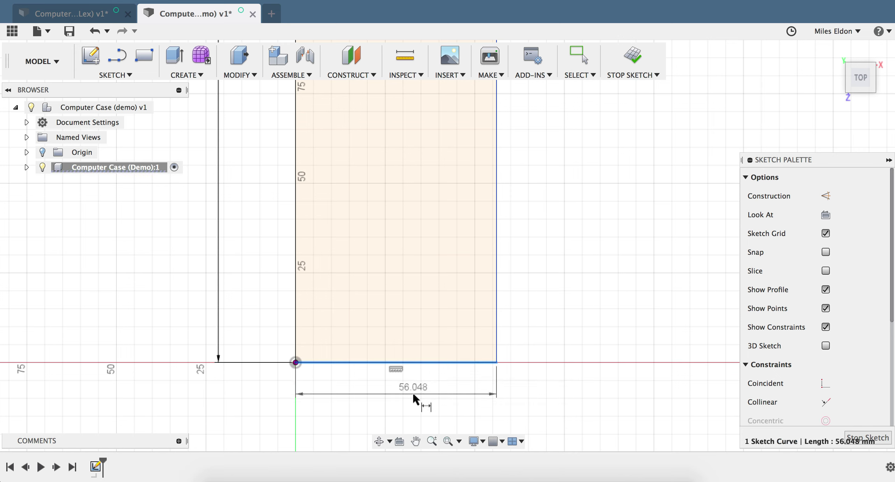
click(413, 394)
text(30)
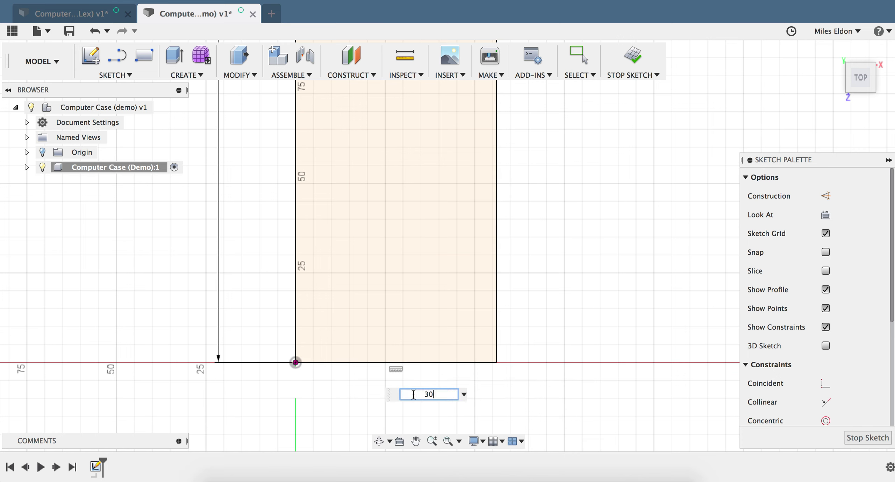
text(cm)
key(Return)
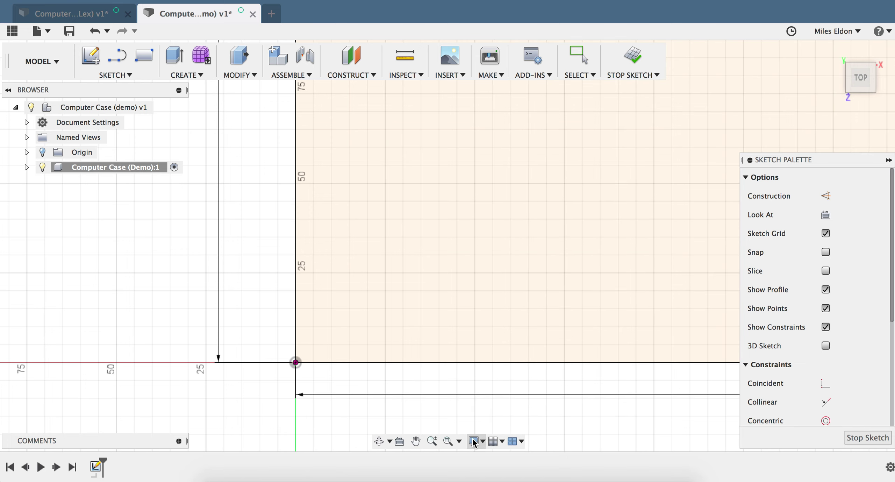
- Fit the 300 × 200 rectangle in view and move the 300.00 dimension lower
click(449, 440)
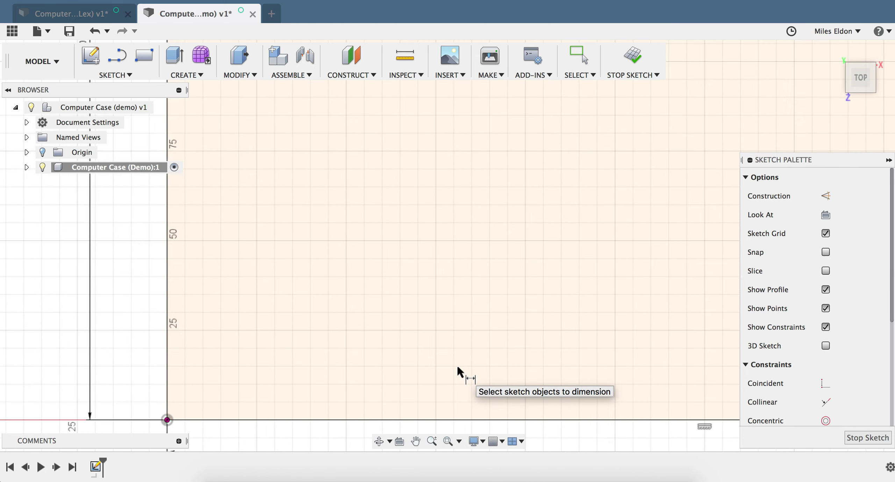
click(459, 441)
click(462, 472)
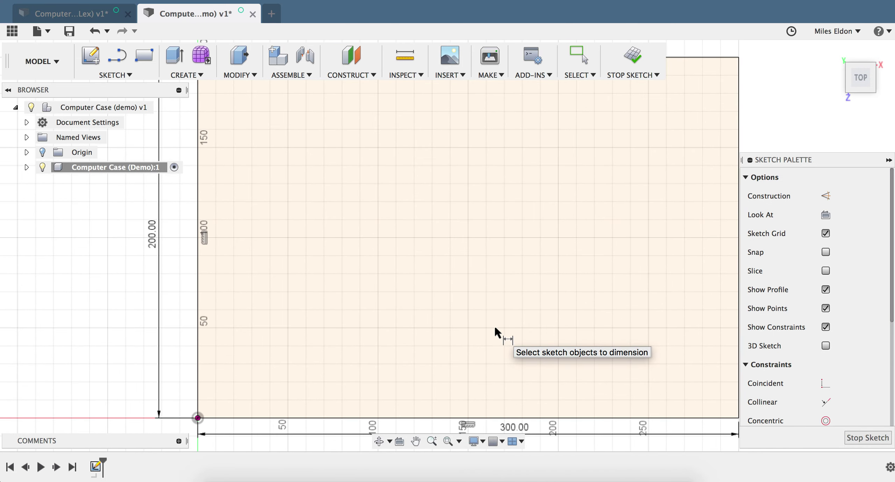
key(F6)
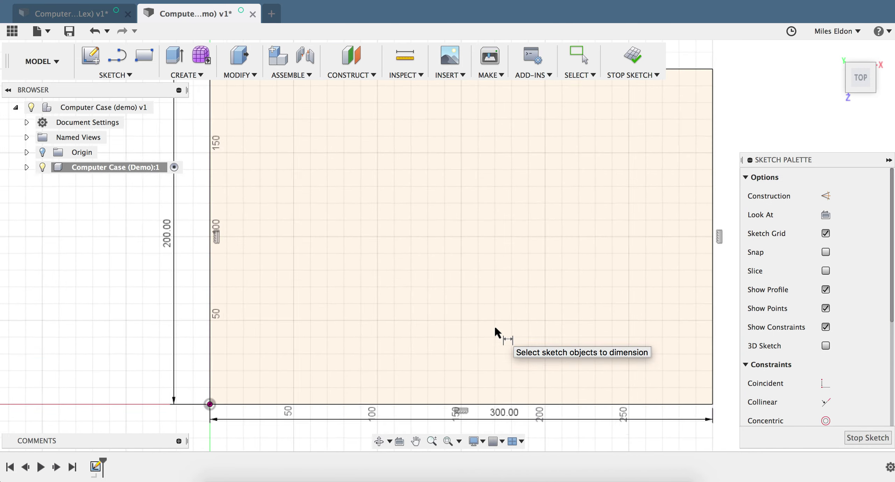
scroll(504, 263, up, 2)
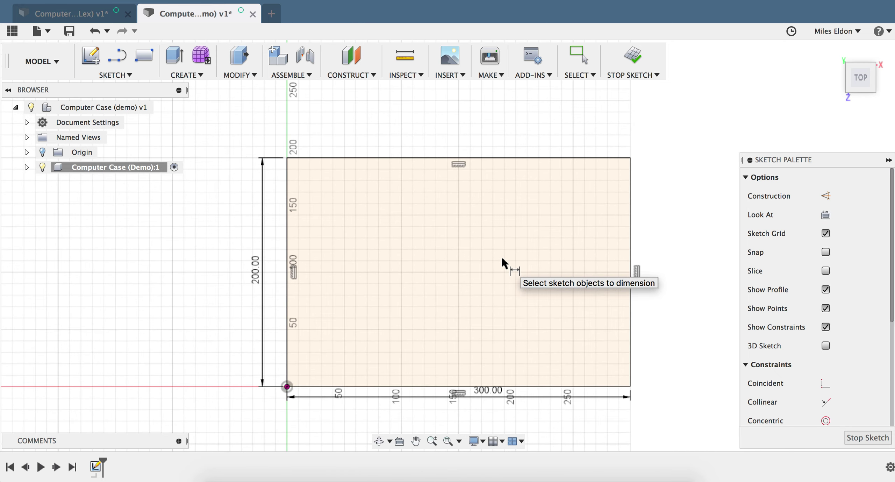
scroll(502, 261, right, 1)
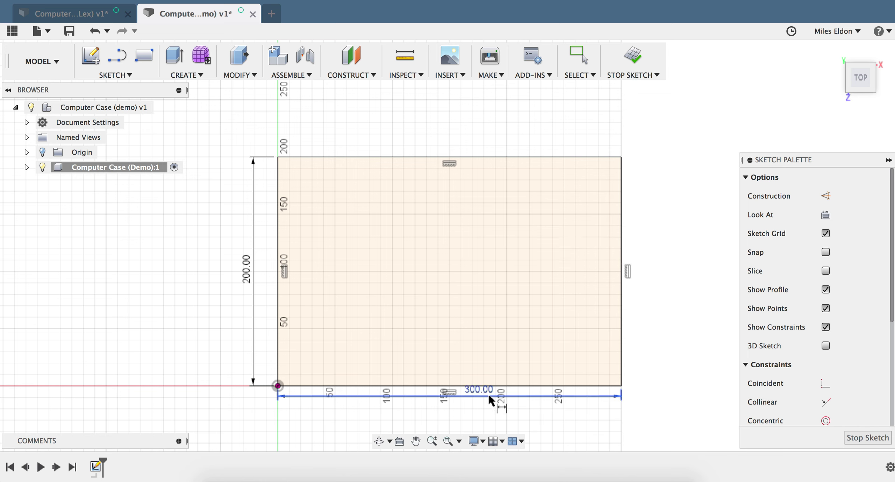
drag(489, 404, 488, 419)
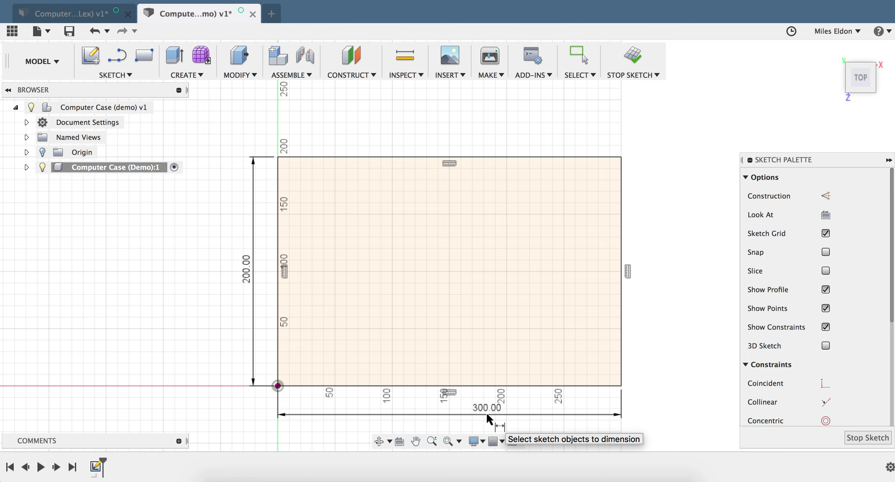
key(Escape)
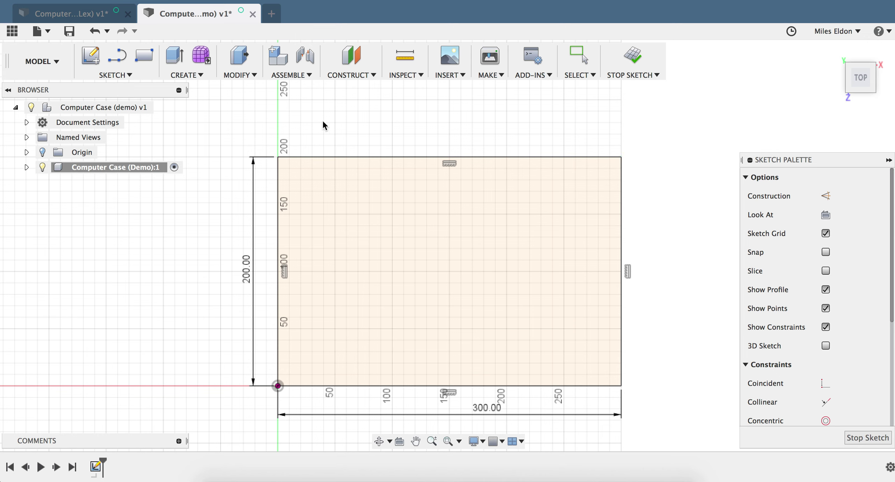
click(138, 76)
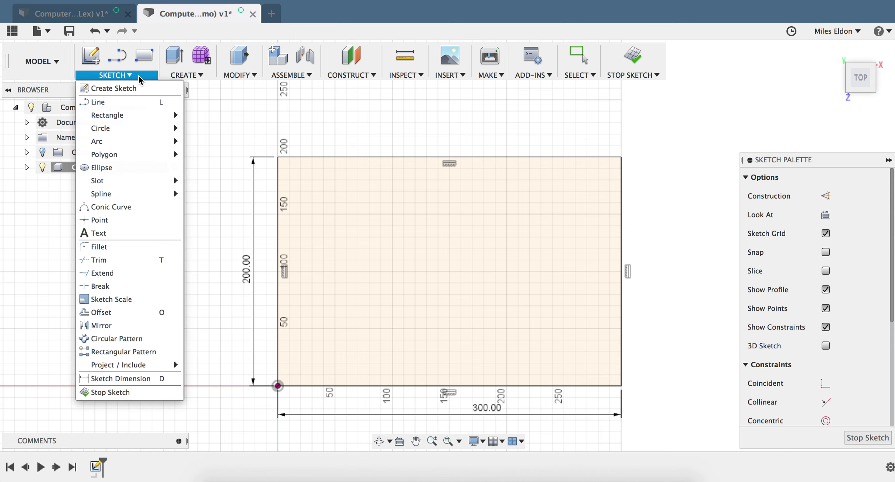
- Round the top-left and top-right rectangle corners with 50 mm fillets
click(121, 248)
click(278, 157)
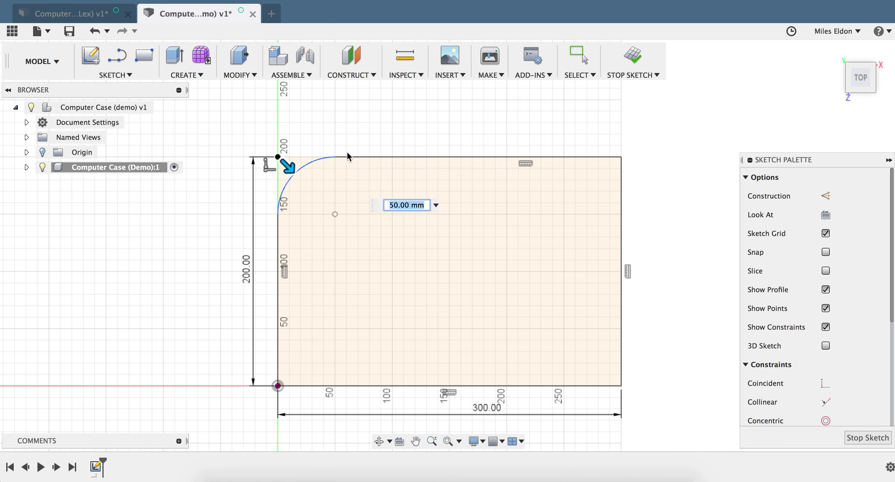
drag(289, 165, 303, 185)
text(50)
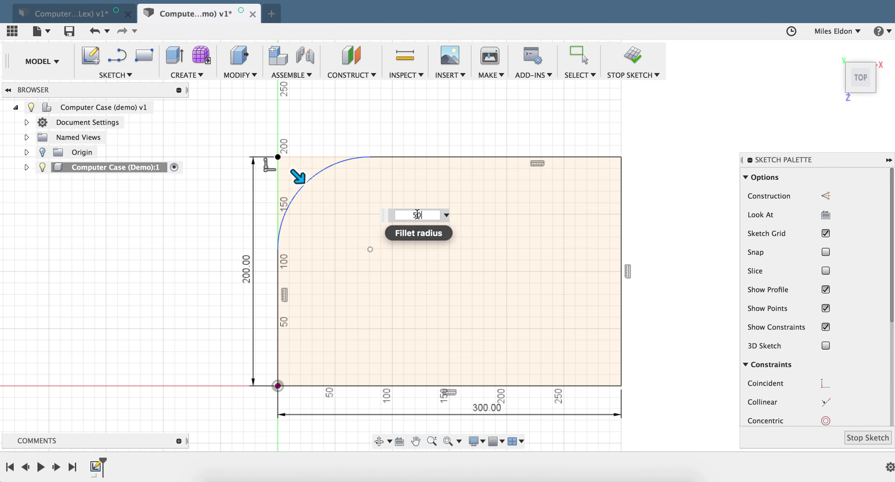
key(Return)
key(Escape)
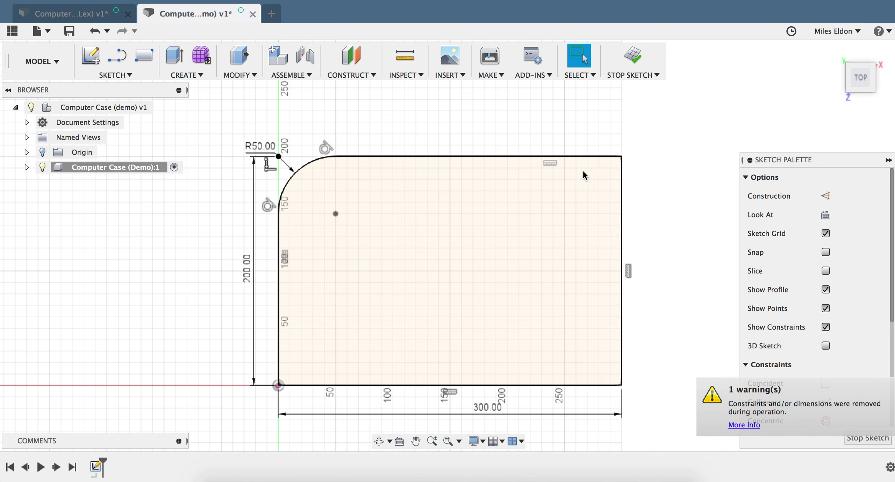
click(126, 75)
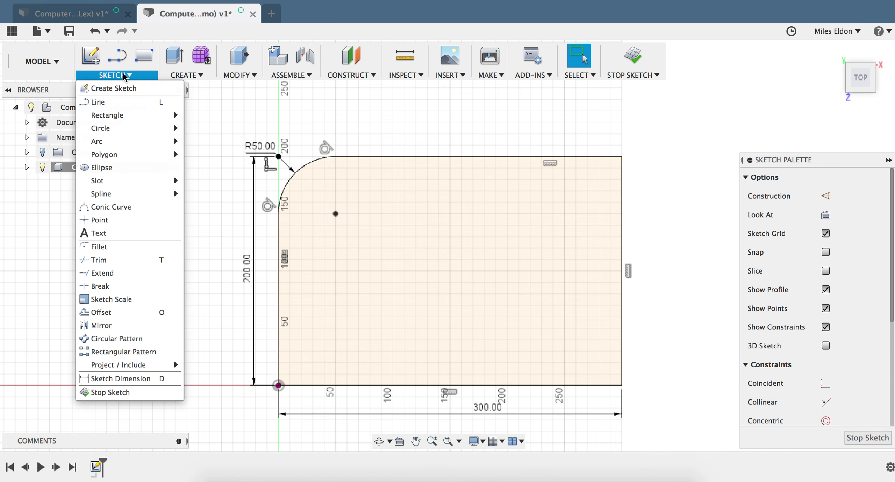
click(121, 247)
click(622, 157)
key(Escape)
- Round the bottom-right and bottom-left corners with 50 mm fillets, then check the 200.00 dimension
click(622, 385)
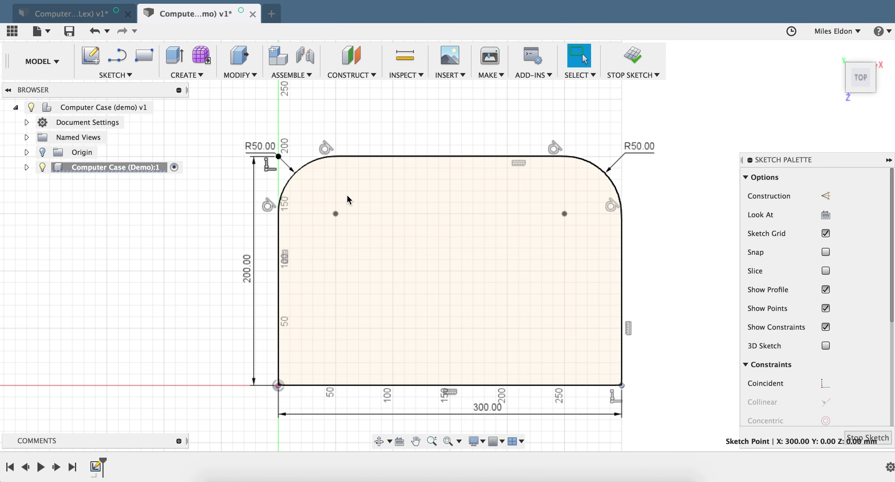
click(129, 75)
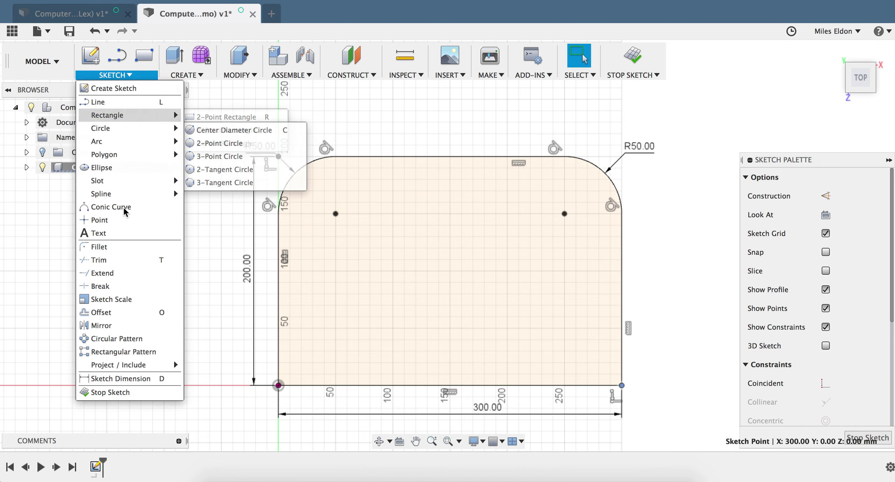
click(120, 248)
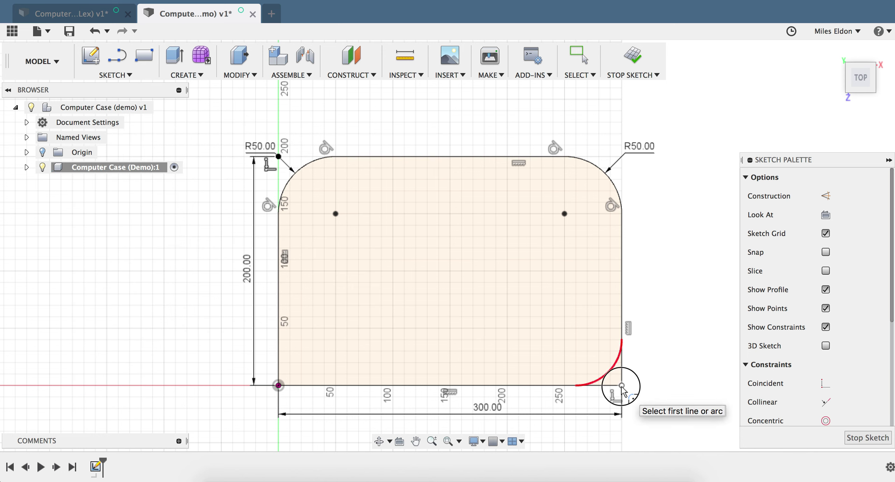
click(622, 386)
text(50)
key(Return)
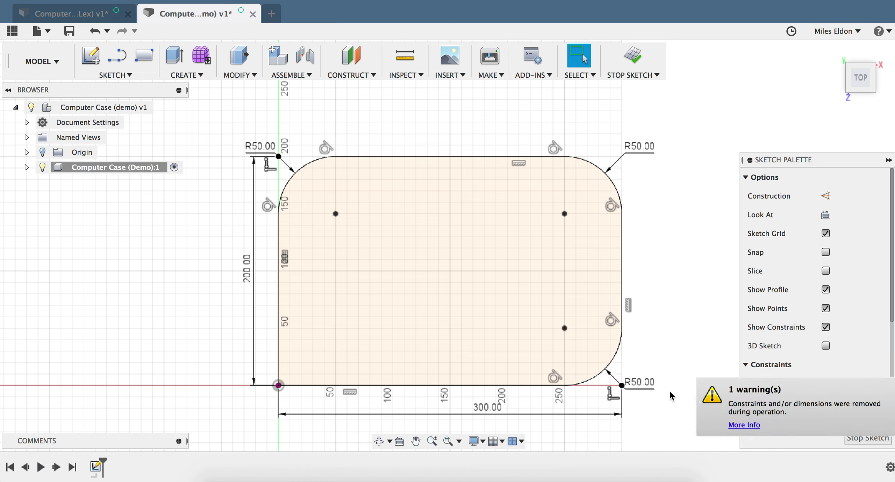
click(129, 75)
click(121, 249)
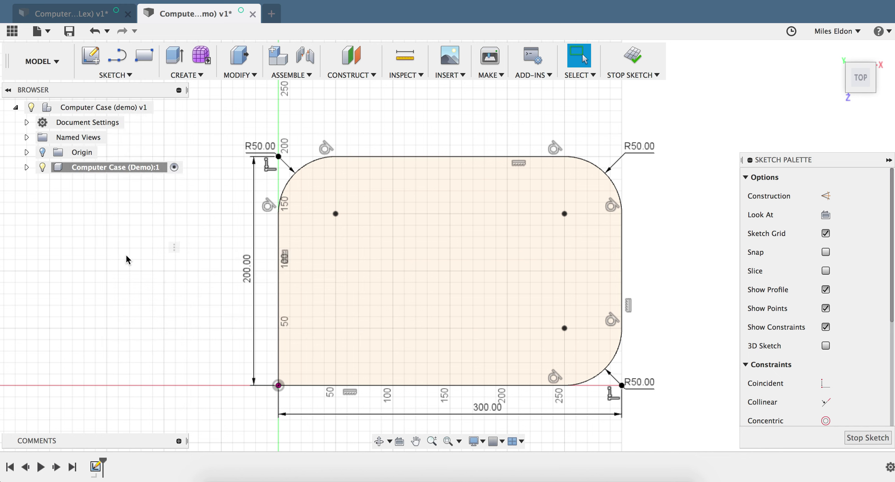
click(279, 387)
text(50)
key(Return)
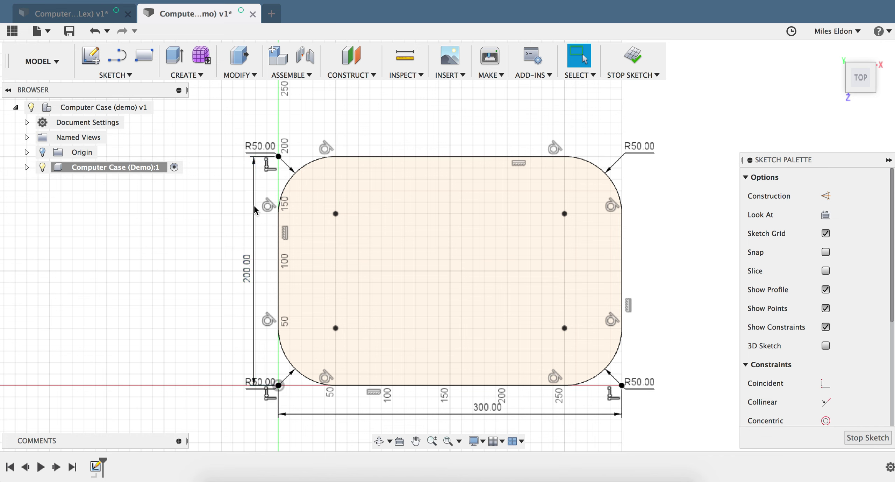
click(246, 278)
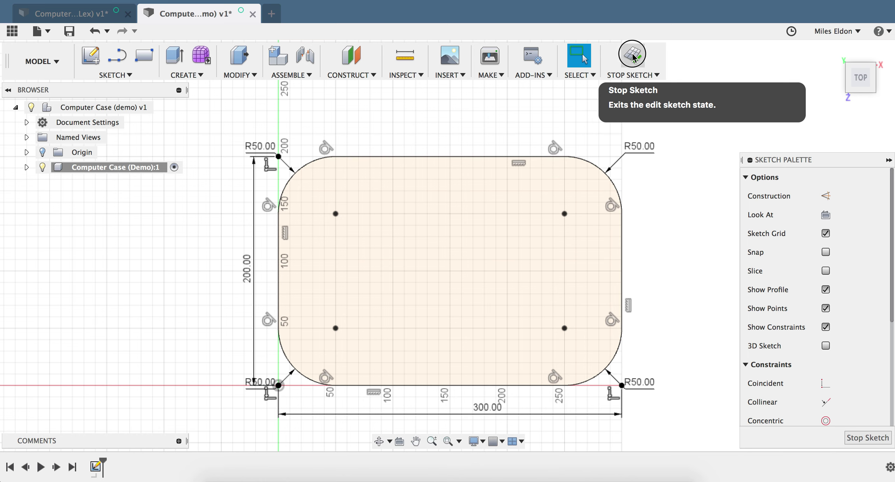
- Stop the sketch and orbit the rounded plate through isometric and top ViewCube views
click(633, 57)
mouse_move(871, 78)
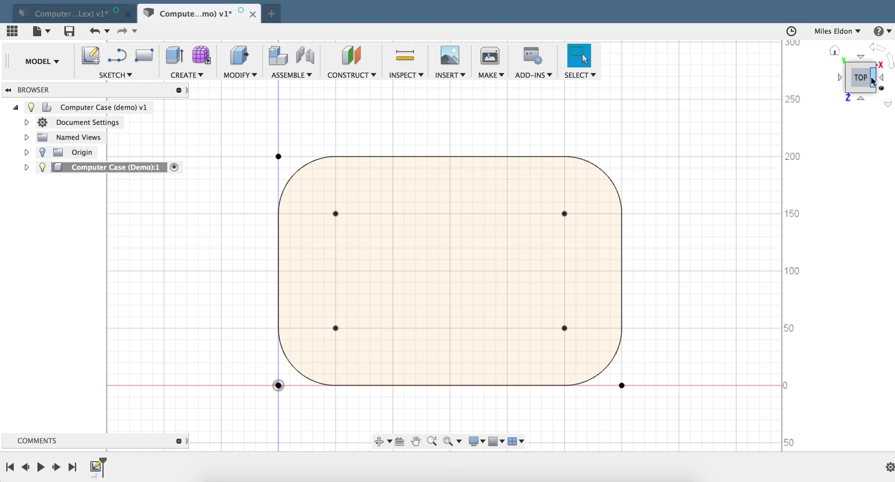
click(849, 93)
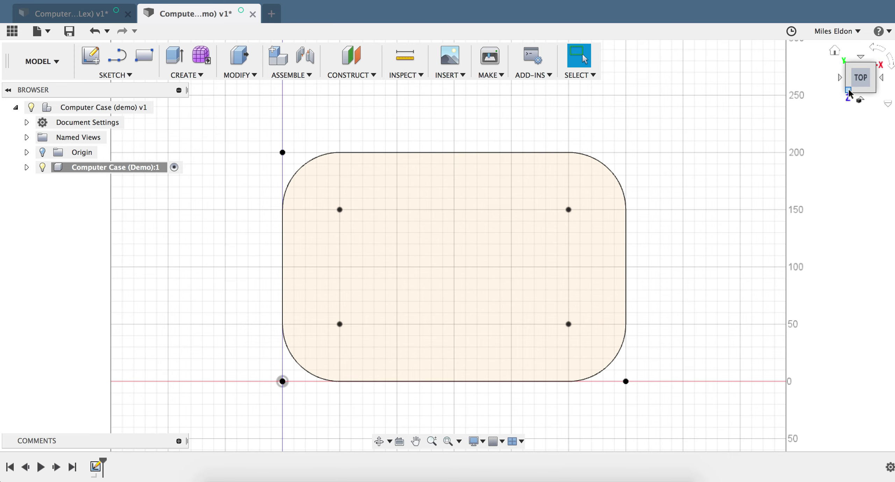
click(849, 92)
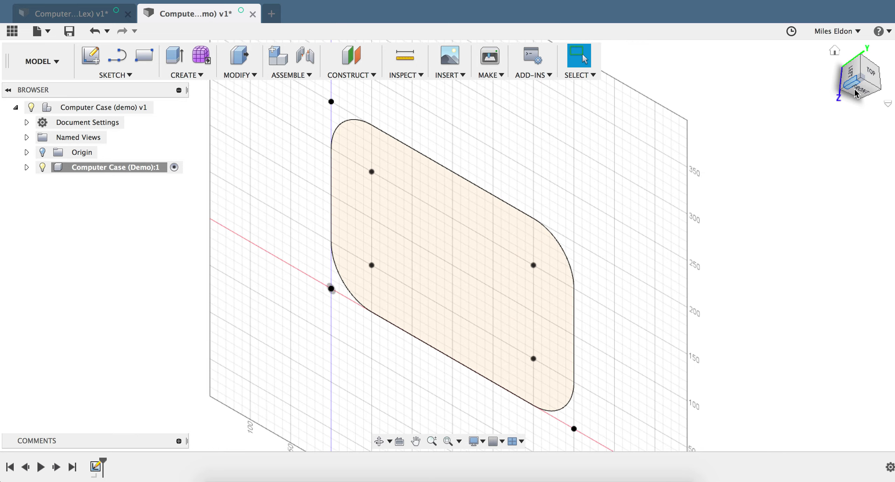
mouse_move(876, 83)
mouse_down()
mouse_move(727, 68)
mouse_move(657, 114)
mouse_move(605, 116)
mouse_move(870, 84)
mouse_up()
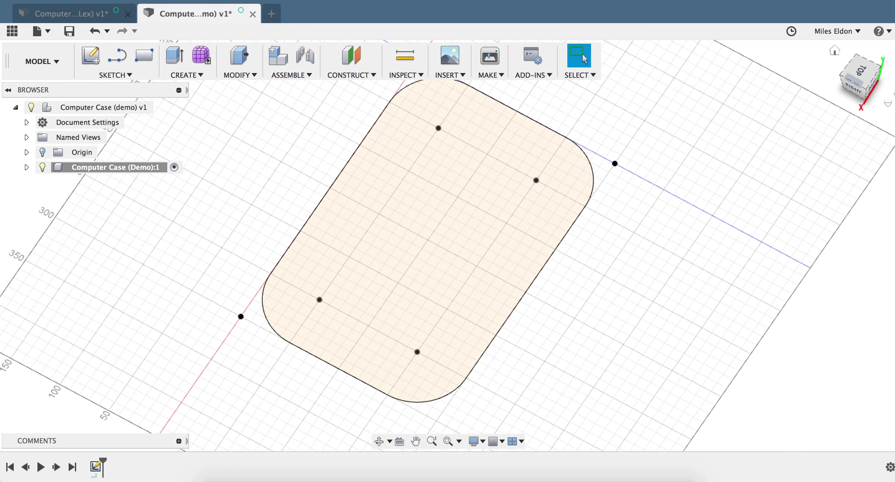
click(861, 72)
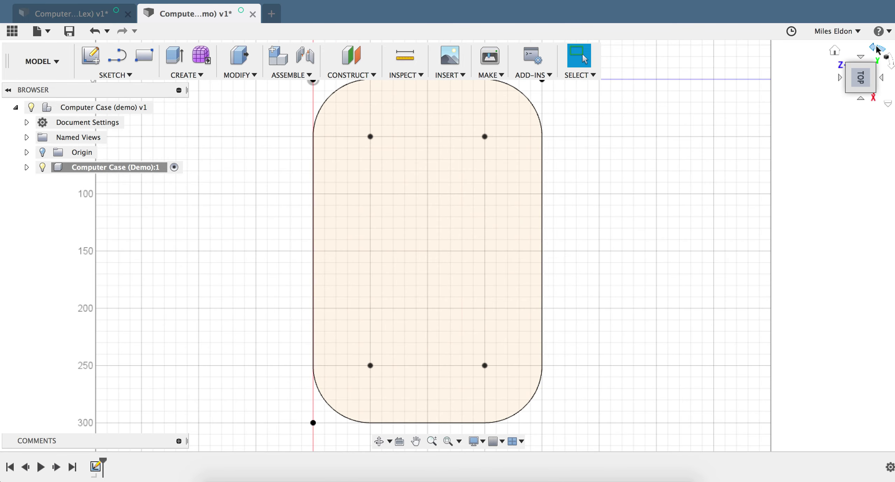
click(889, 57)
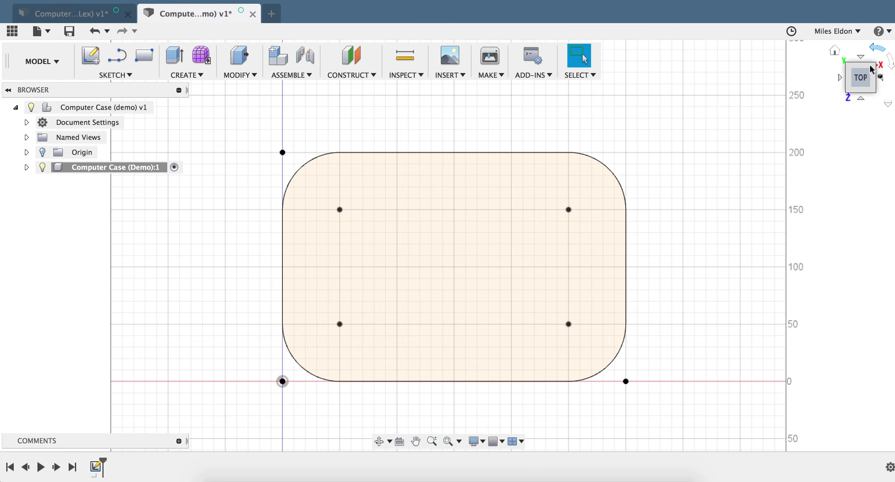
click(872, 93)
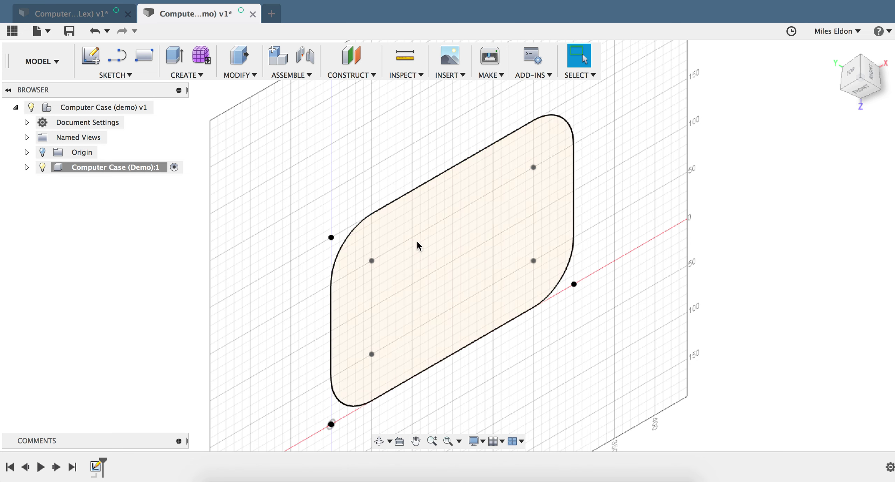
- Extrude the rounded sketch profile by 3.75 mm into a new solid body, viewing it edge-on
click(194, 78)
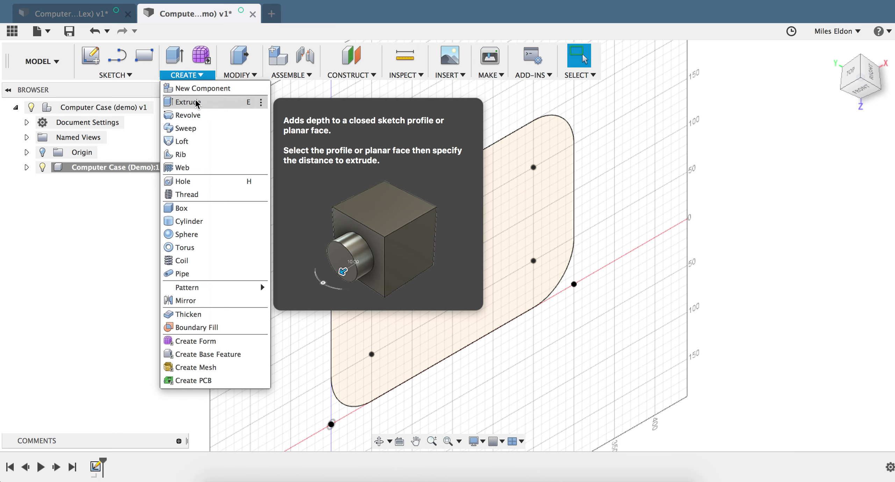
click(197, 103)
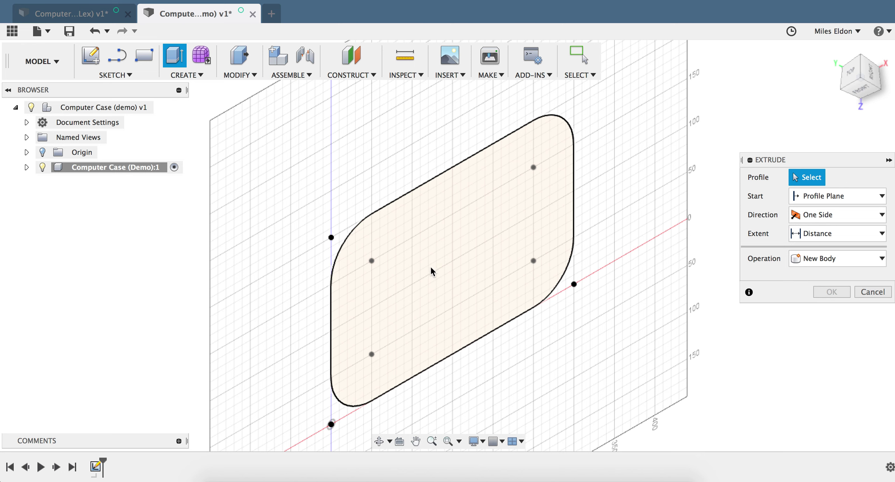
click(420, 254)
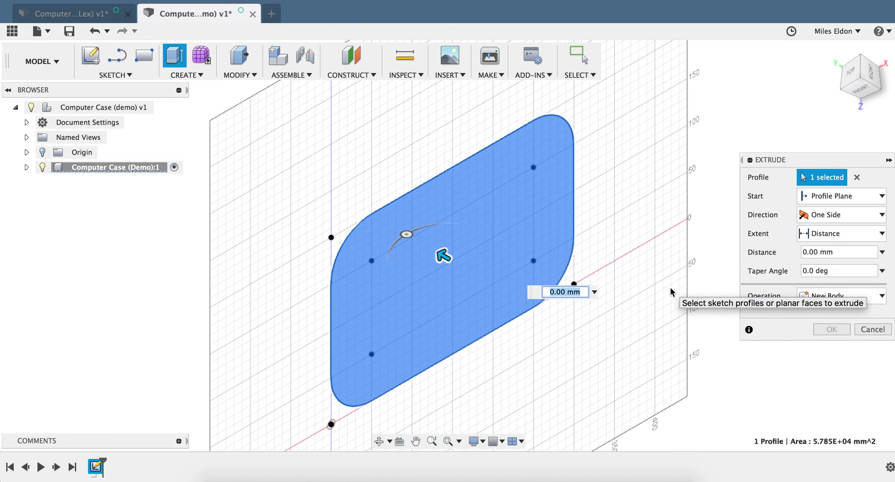
text(3.75mm)
key(Return)
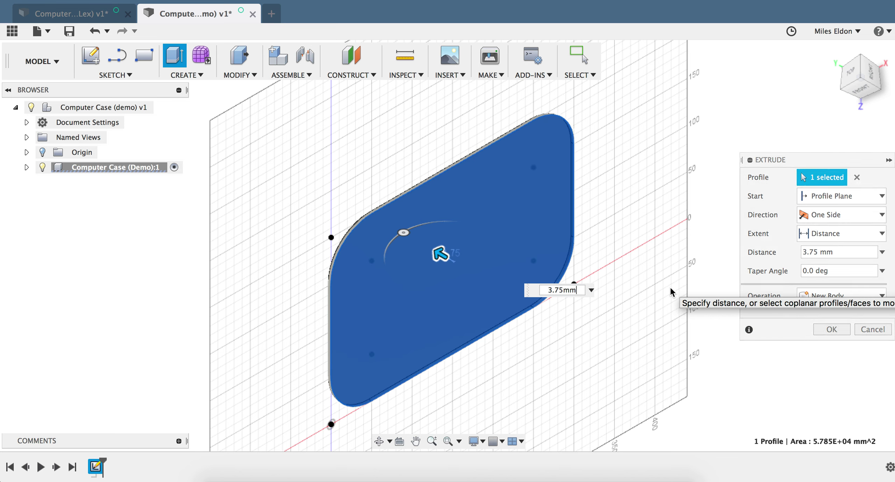
key(Return)
mouse_move(860, 82)
mouse_down()
mouse_move(827, 63)
mouse_move(744, 90)
mouse_move(643, 80)
mouse_move(635, 40)
mouse_move(636, 84)
mouse_move(665, 76)
mouse_move(645, 88)
mouse_move(640, 70)
mouse_up()
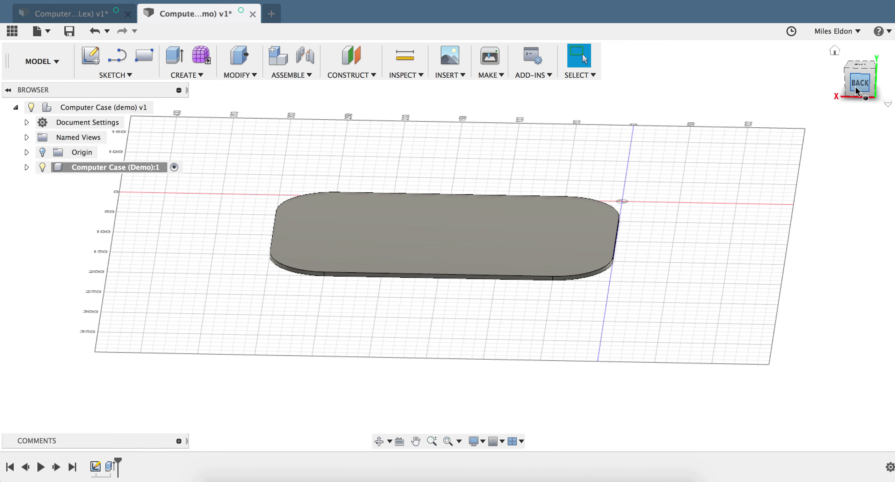
- Expand the component's Bodies and Sketches folders and turn off Sketch1's visibility
click(27, 167)
click(38, 197)
click(102, 212)
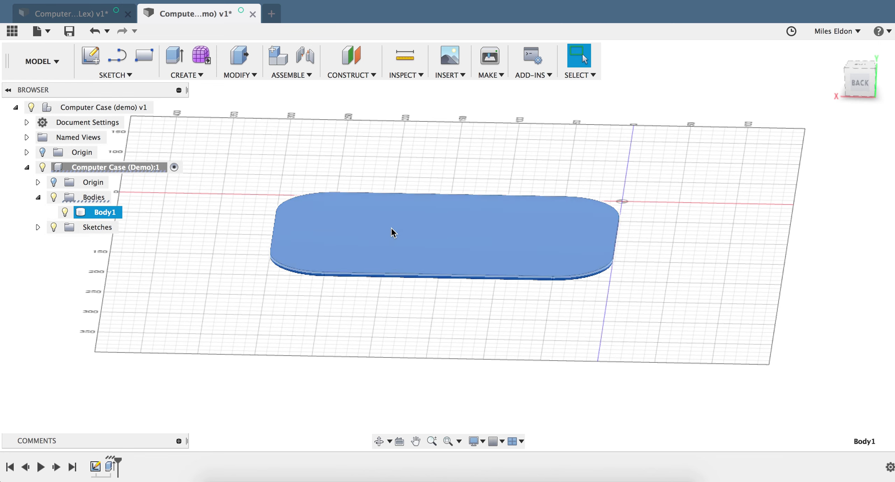
click(38, 198)
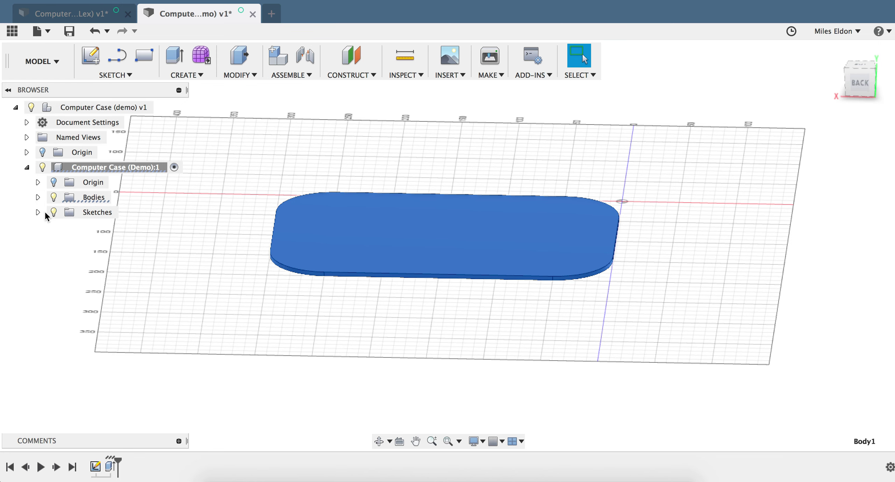
click(38, 212)
click(102, 227)
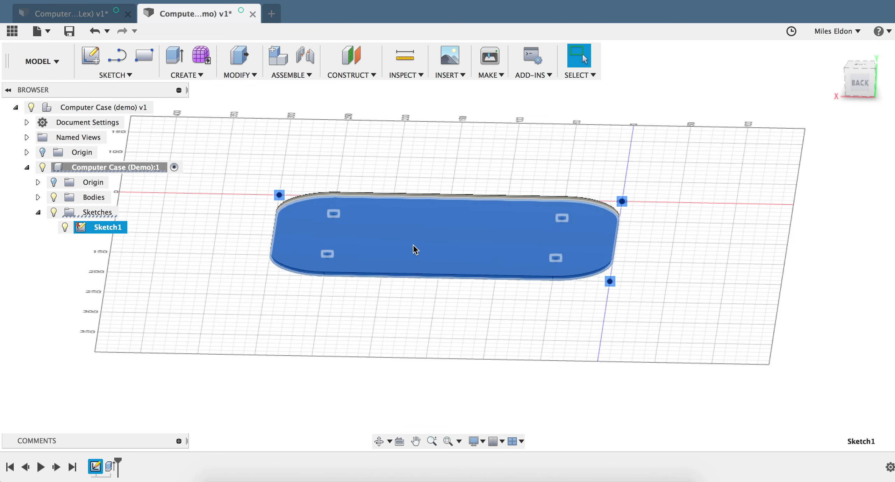
click(713, 254)
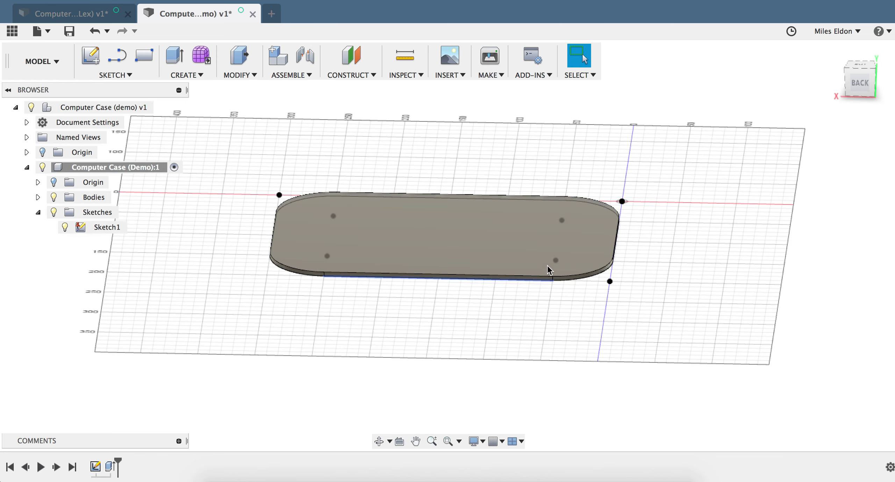
click(65, 228)
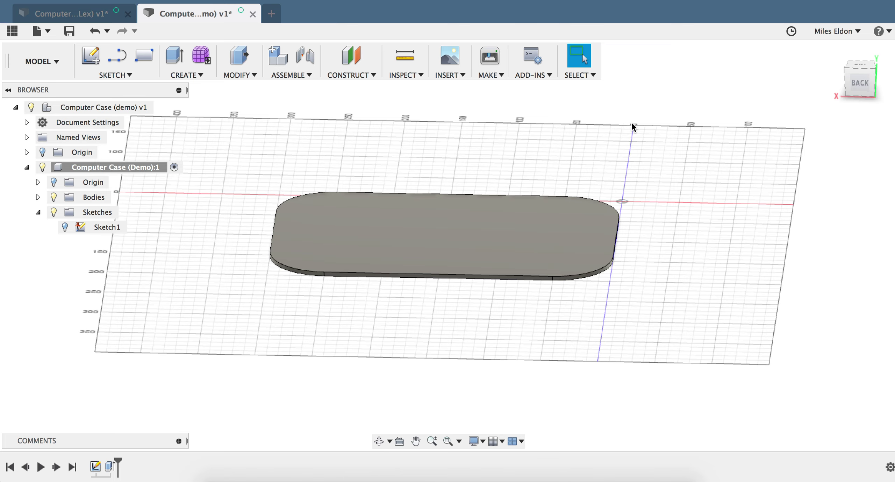
mouse_move(861, 87)
mouse_down()
mouse_move(862, 131)
mouse_move(868, 94)
mouse_move(864, 105)
mouse_up()
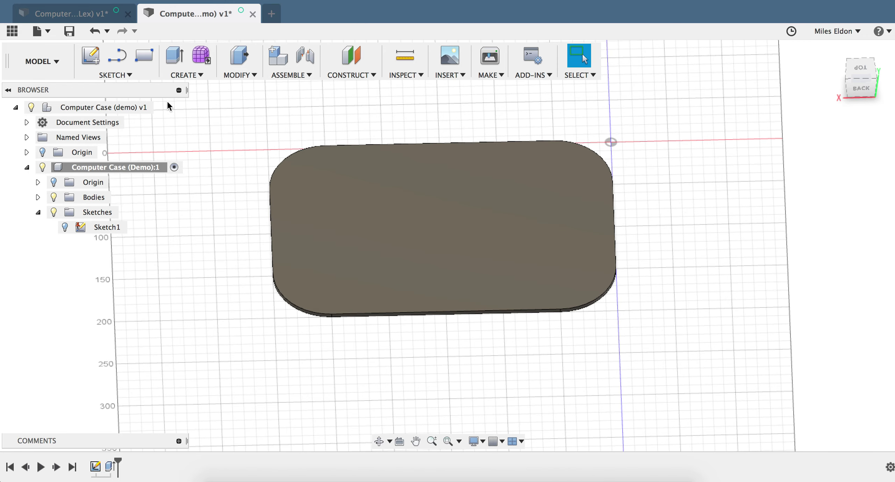
click(128, 76)
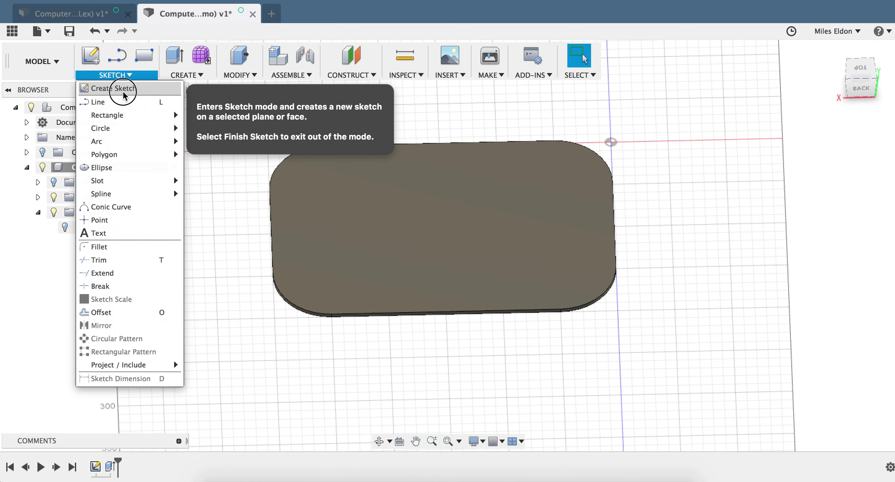
- Create Sketch2 on the top face of the rounded plate
click(123, 90)
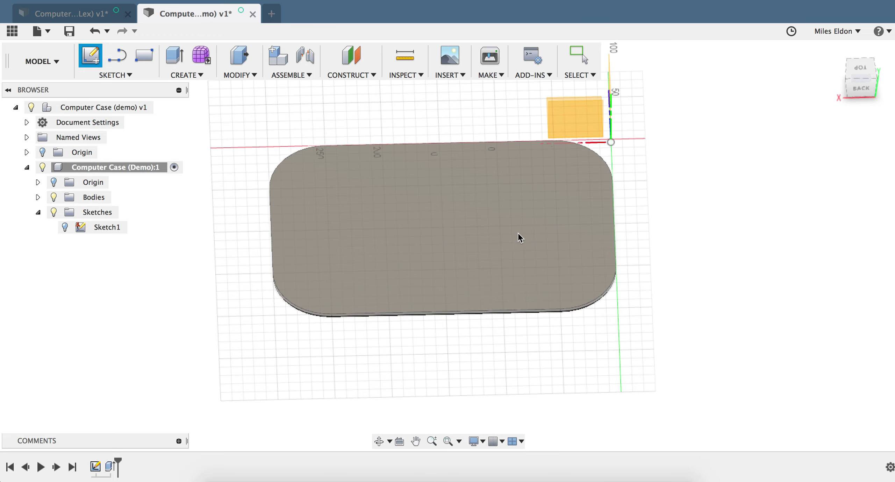
click(412, 223)
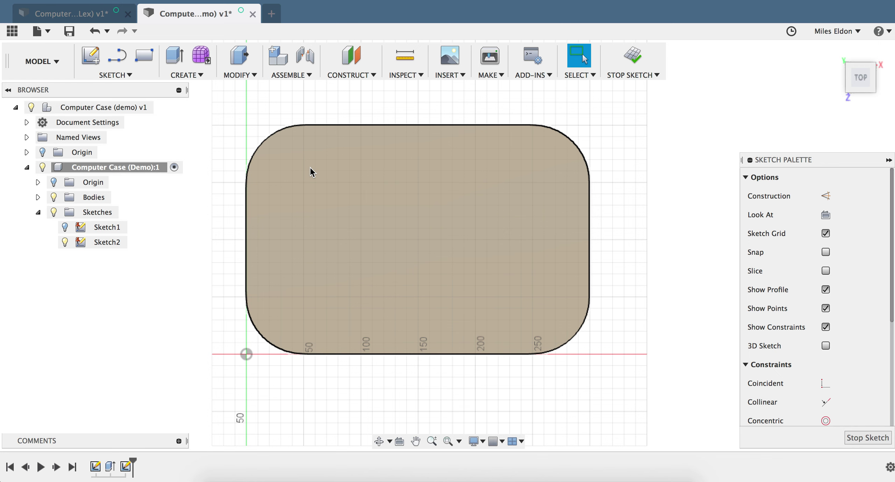
click(132, 76)
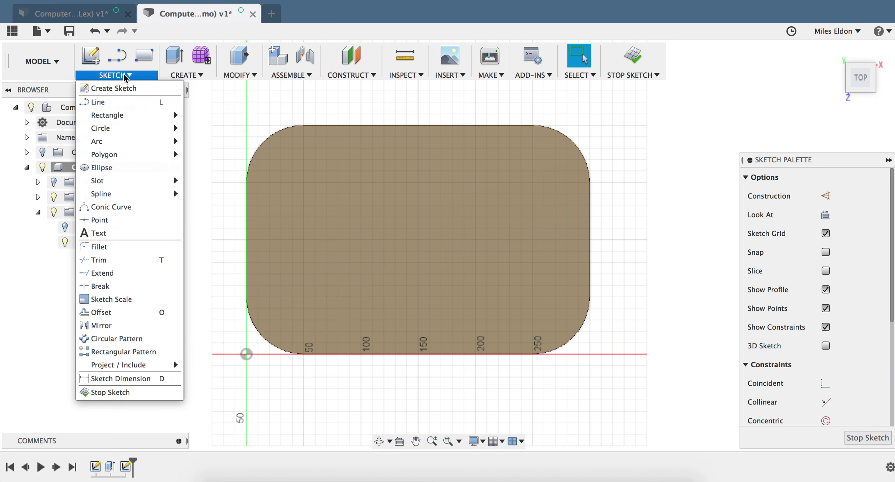
- Place 'LEX' text 30 mm tall, rotated 90°, along the plate's lower-left edge
click(108, 233)
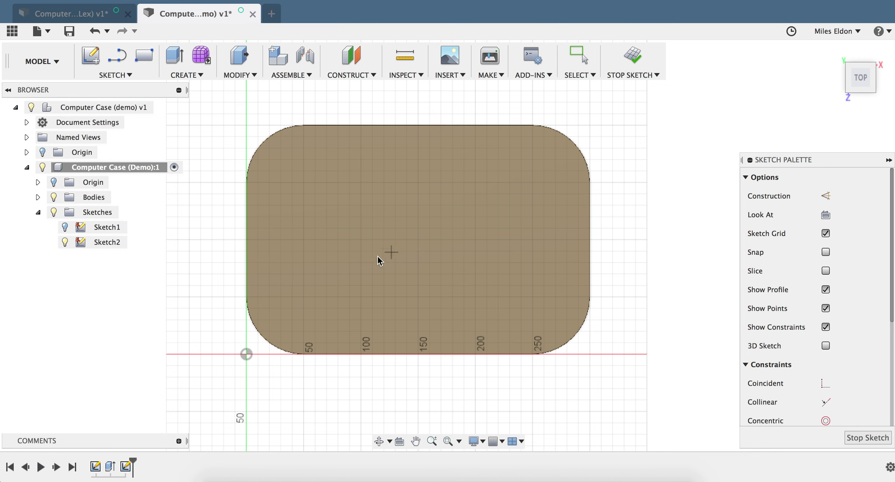
click(277, 235)
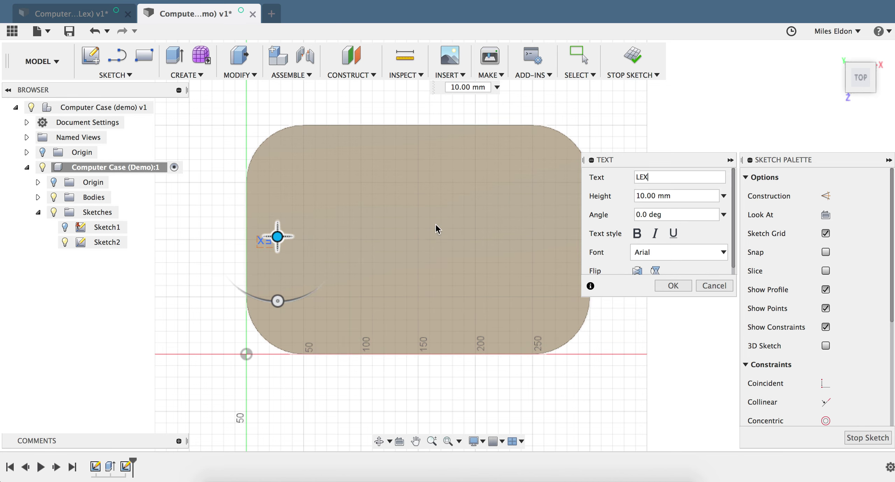
click(653, 192)
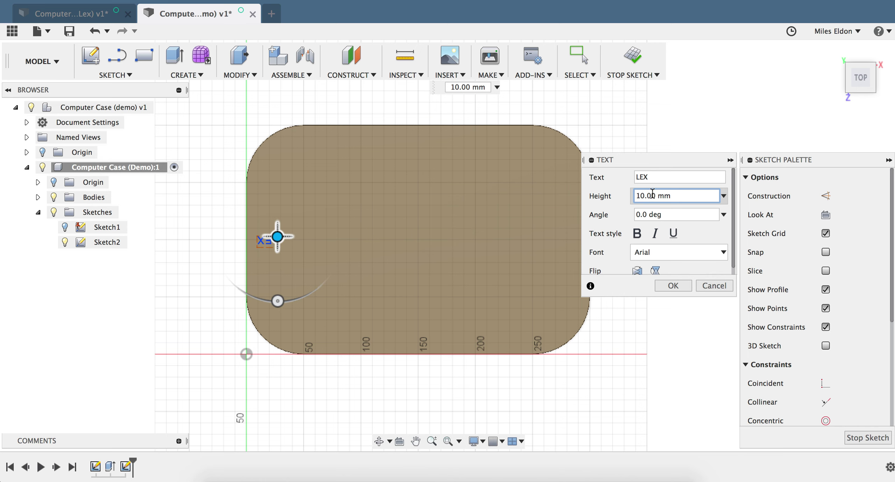
text(30)
key(Return)
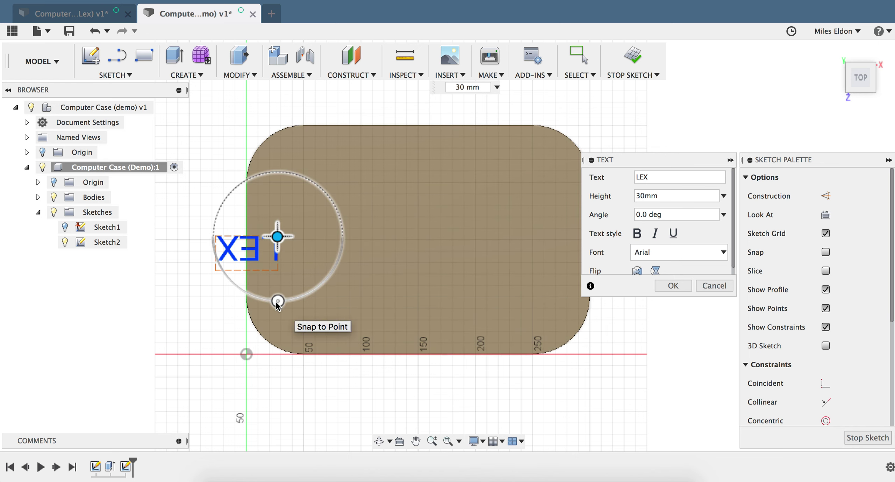
drag(277, 302, 344, 236)
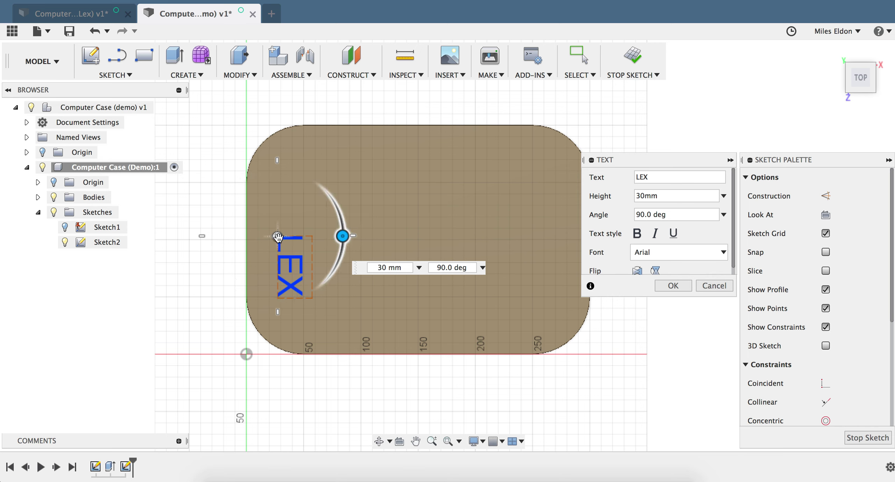
drag(278, 237, 261, 247)
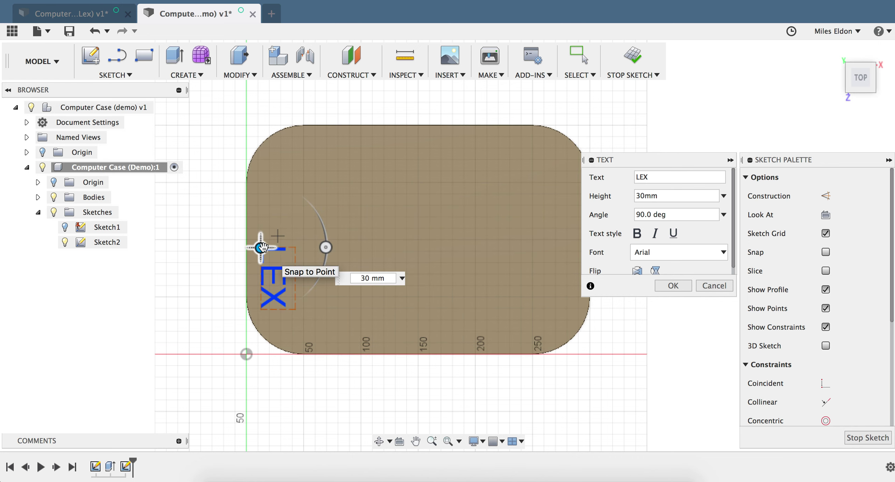
drag(261, 249, 331, 248)
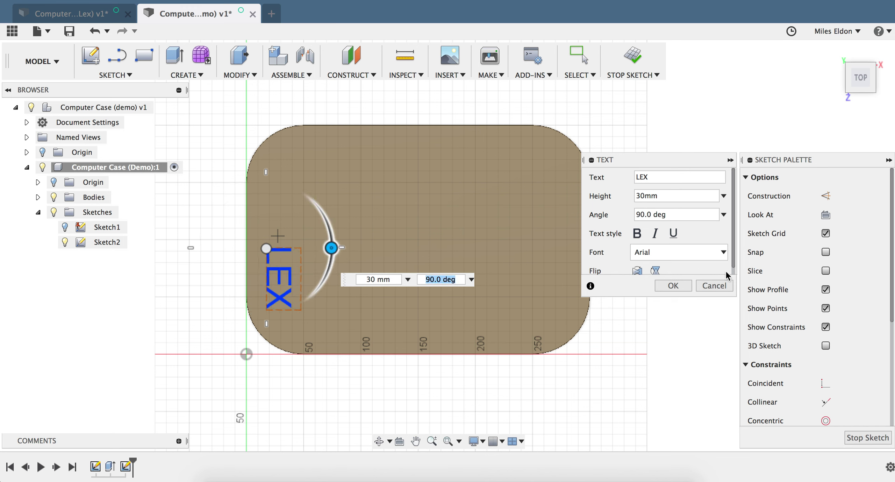
click(678, 287)
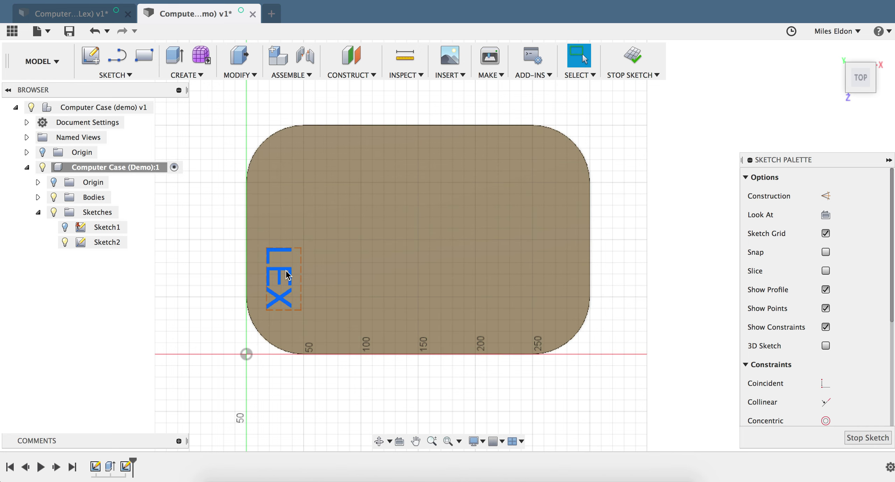
- Add 'SCHOENBERG' text near the plate's bottom with a 30 mm height
click(126, 78)
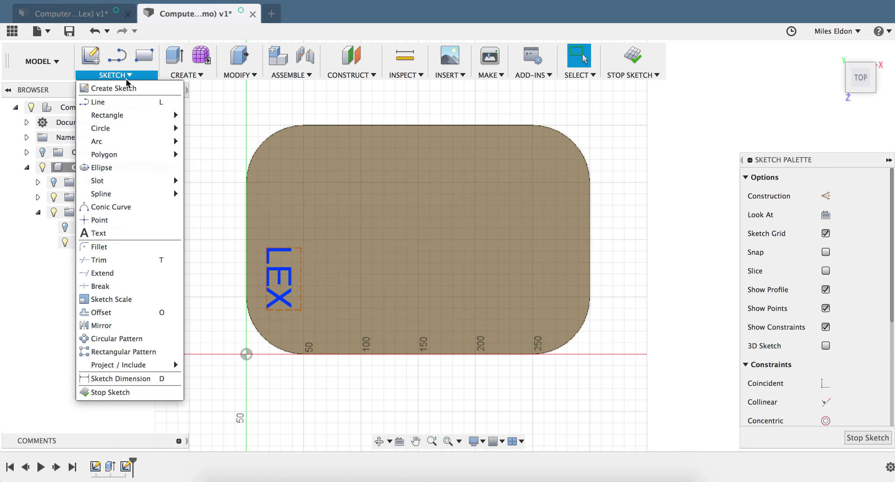
click(120, 234)
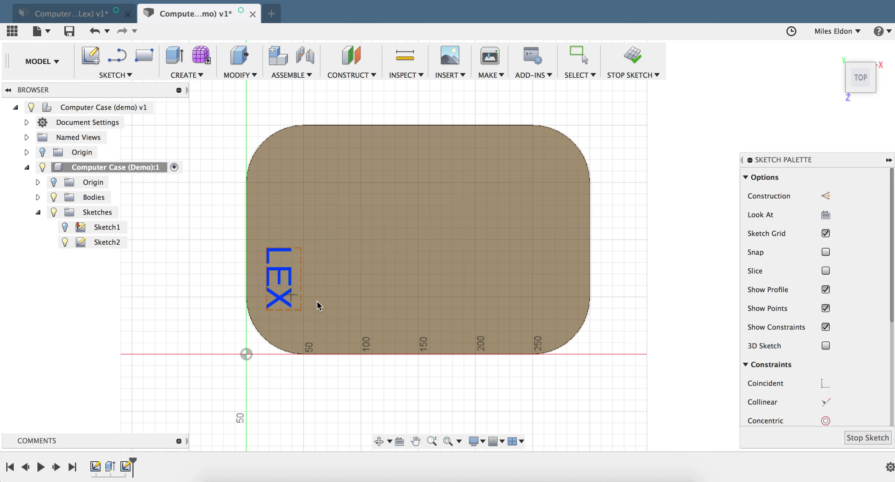
click(362, 307)
text(SCHOENBER)
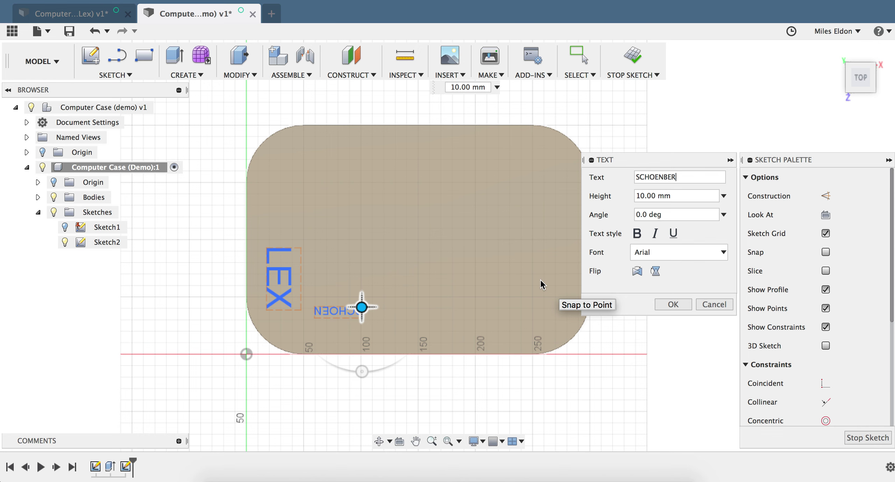
text(G)
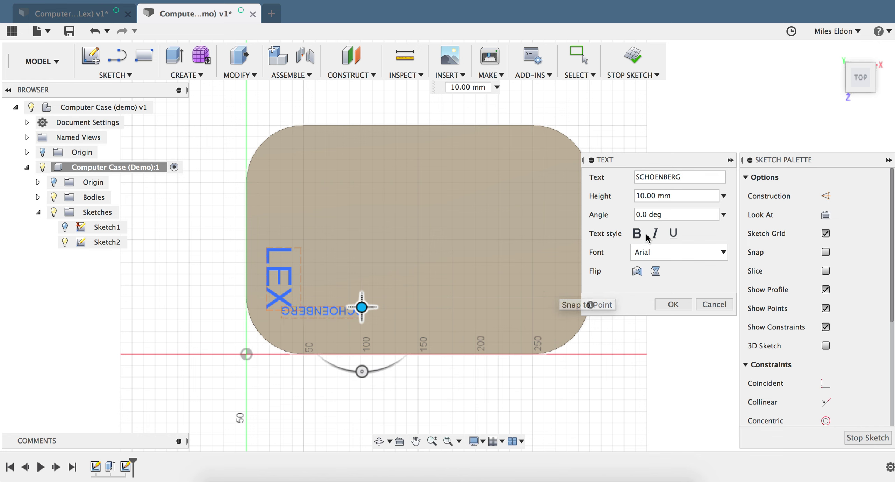
double_click(664, 195)
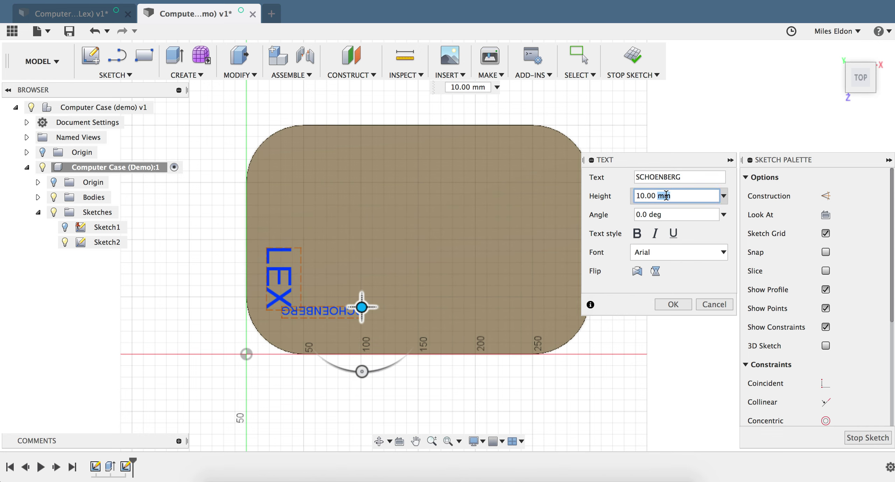
triple_click(666, 196)
text(30mm)
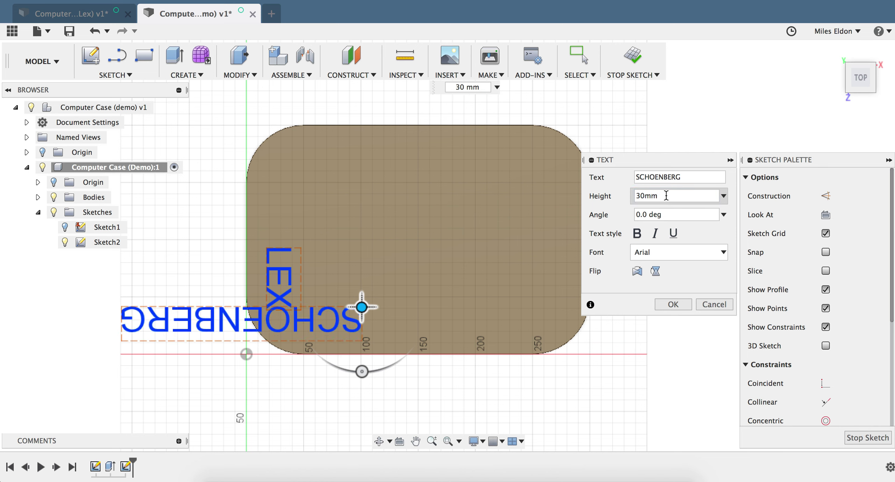
- Rotate SCHOENBERG to 180° and move it beside LEX along the bottom edge
drag(362, 372, 344, 246)
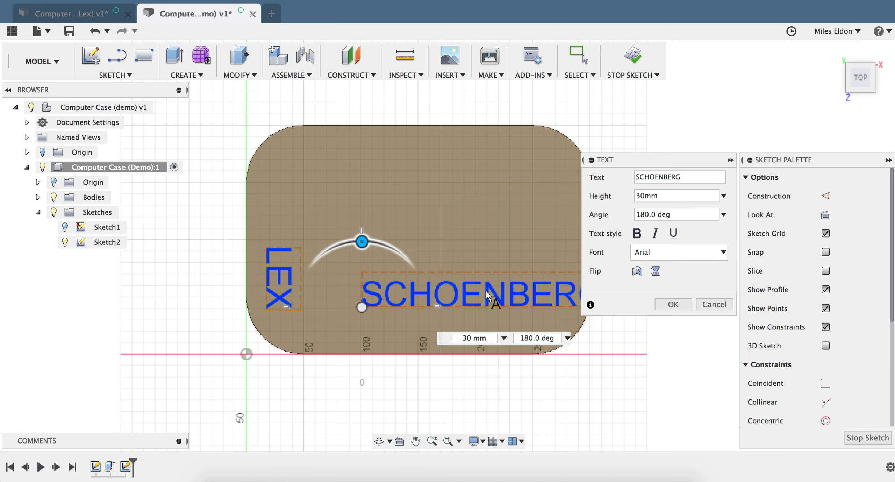
mouse_move(360, 308)
mouse_down()
mouse_move(304, 330)
mouse_move(301, 350)
mouse_up()
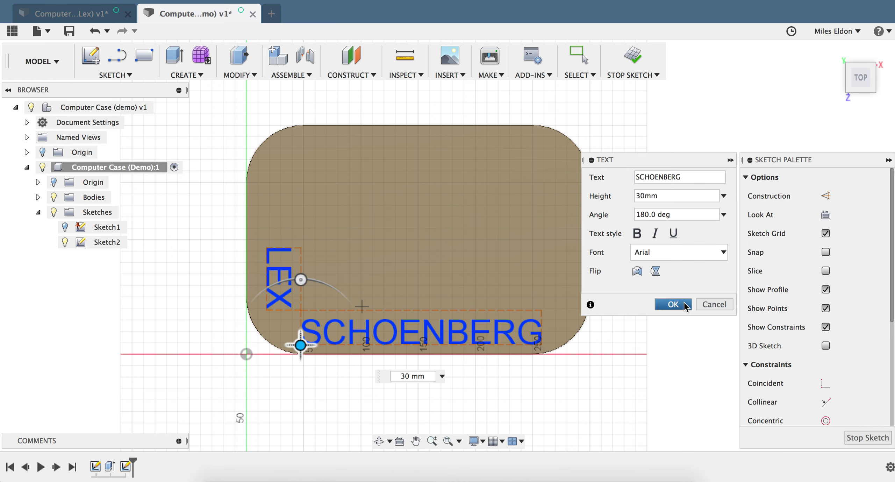
click(677, 258)
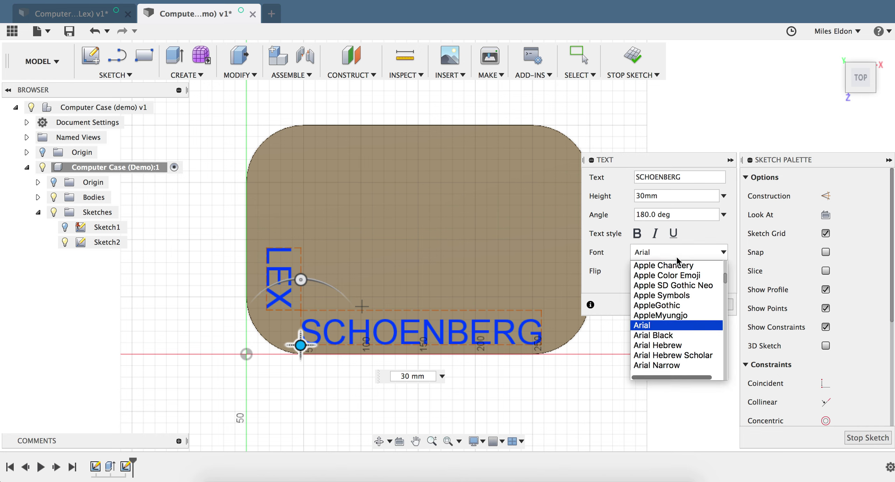
- Try the Farah, Euphemia UCAS and Didot fonts, then return to Arial
scroll(676, 319, down, 8)
click(676, 324)
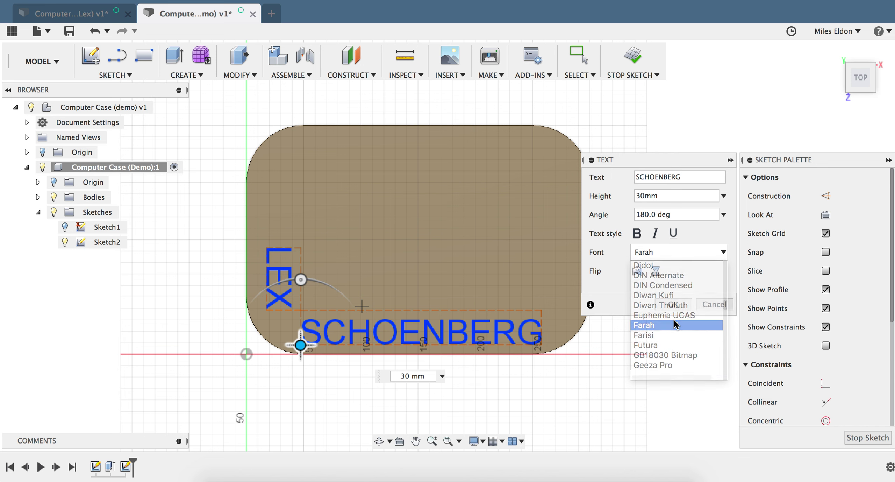
click(687, 257)
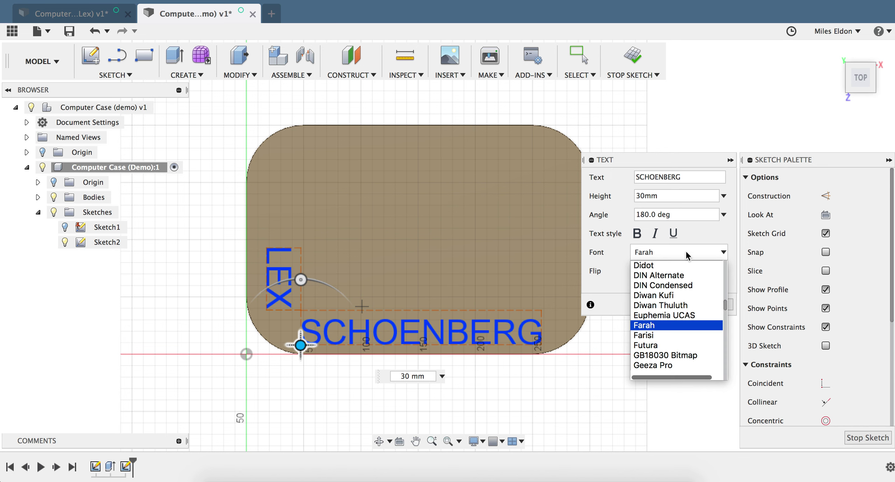
click(665, 314)
click(686, 257)
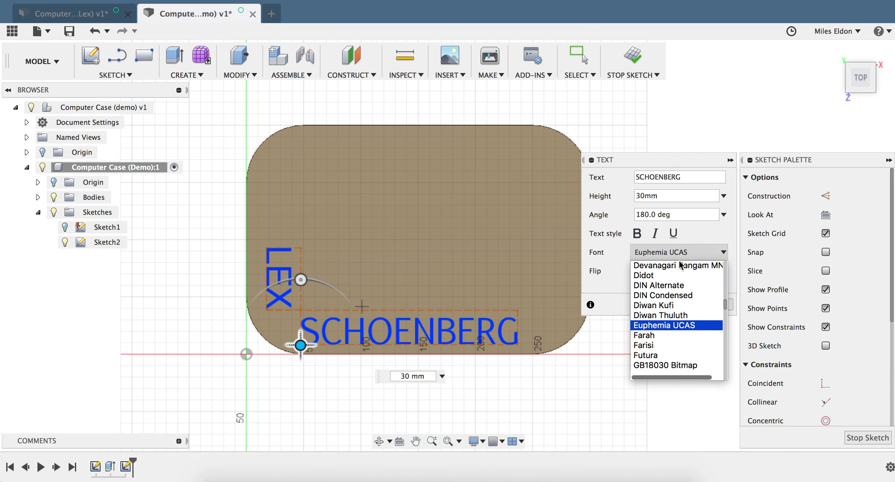
click(675, 276)
click(683, 255)
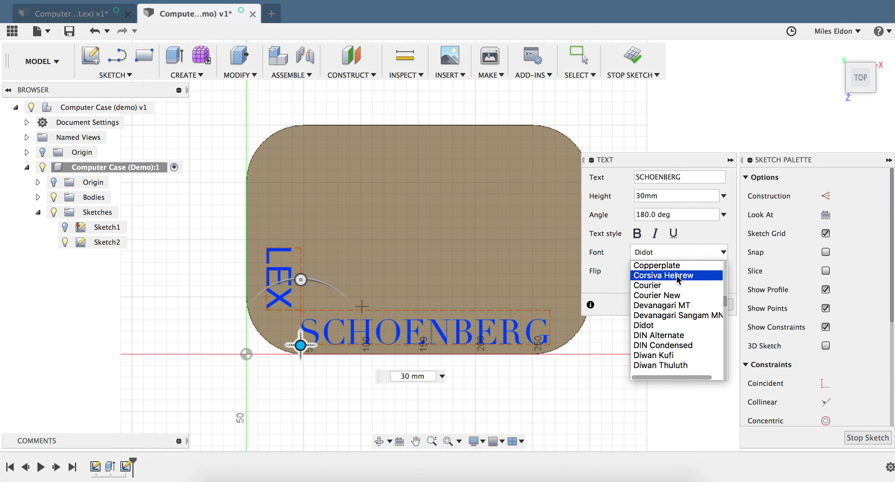
scroll(677, 275, up, 10)
scroll(673, 315, down, 3)
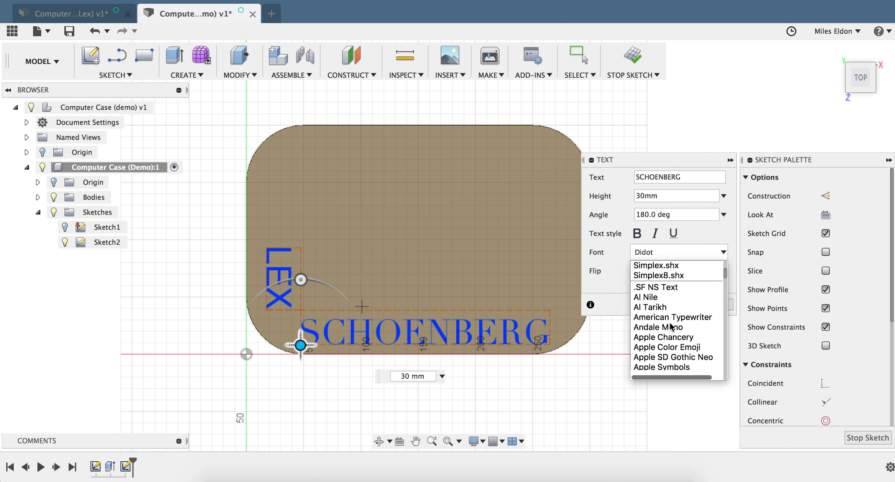
scroll(663, 339, down, 3)
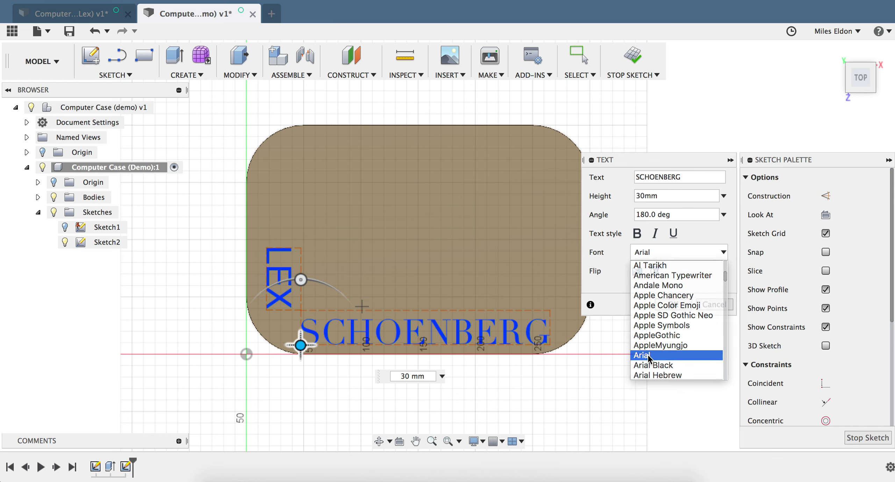
click(651, 355)
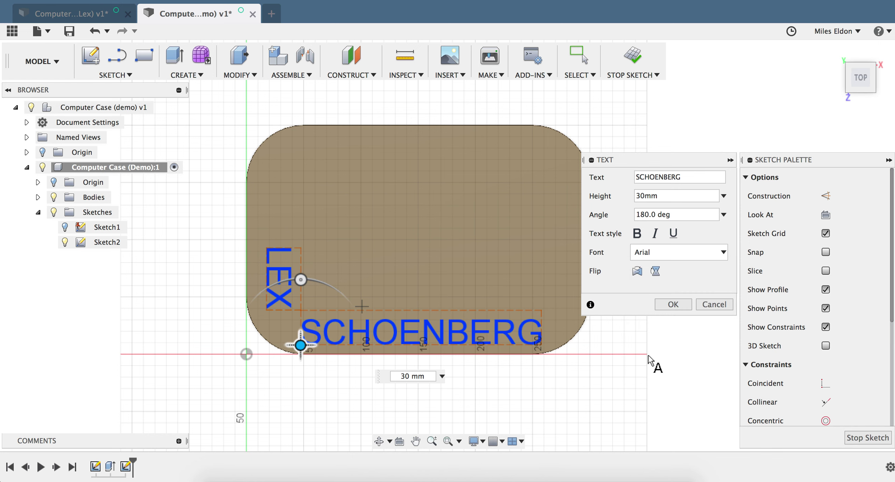
- Create the SCHOENBERG text and zoom in on the plate
click(668, 305)
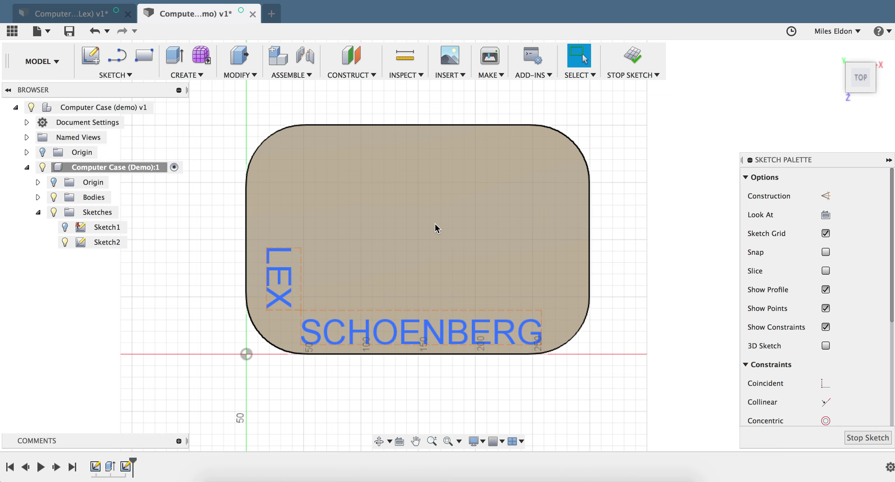
scroll(384, 220, up, 2)
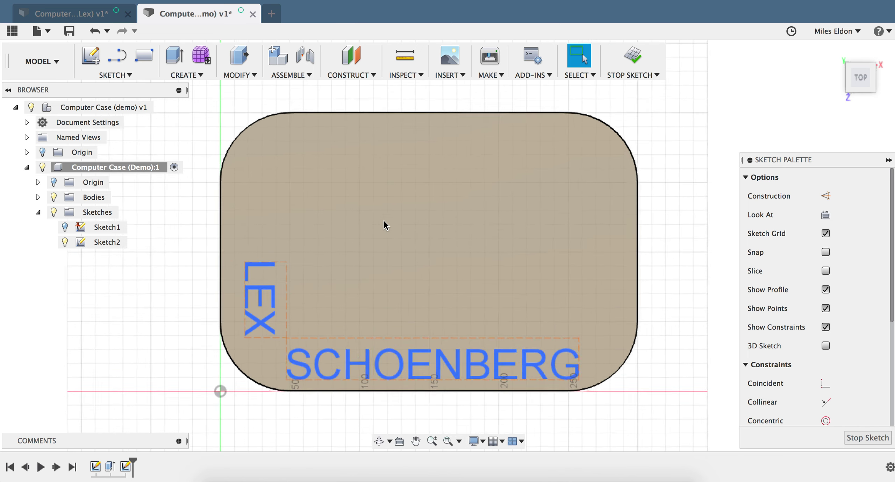
scroll(384, 221, up, 2)
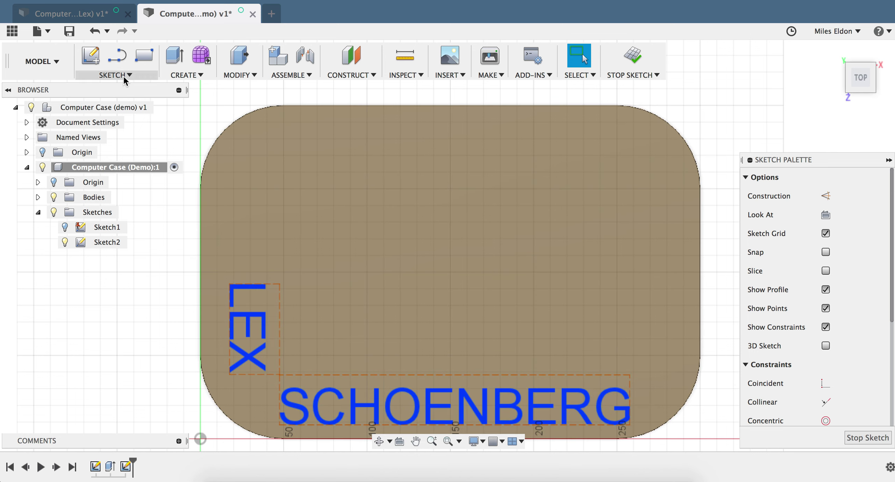
click(124, 80)
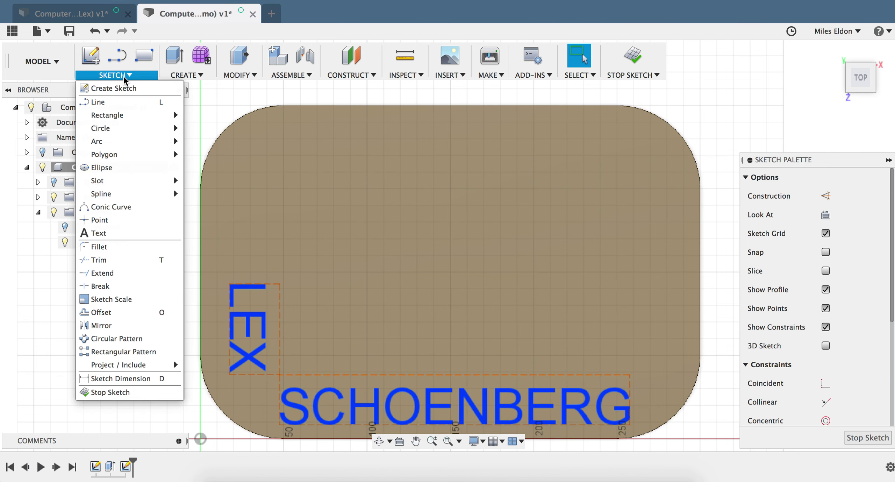
- Draw a six-point fit-point spline from the plate's left edge to its lower-right edge
mouse_move(123, 194)
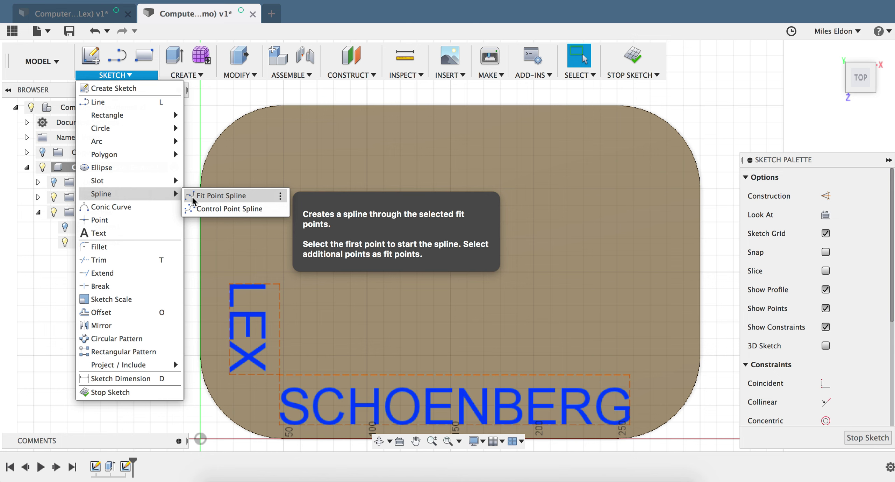
click(192, 198)
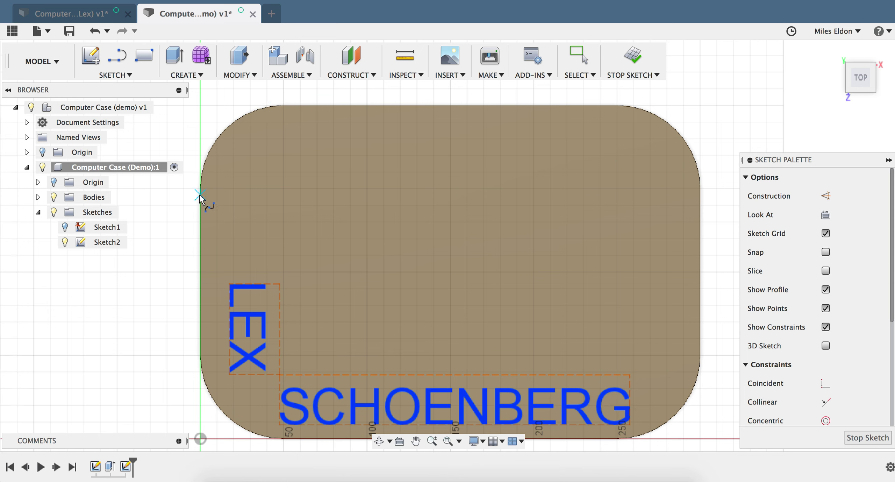
click(202, 176)
click(272, 223)
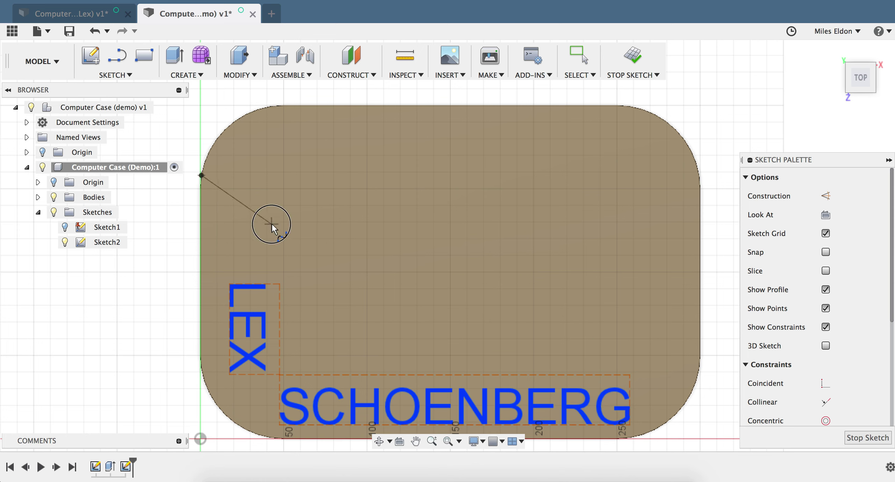
click(326, 294)
click(466, 354)
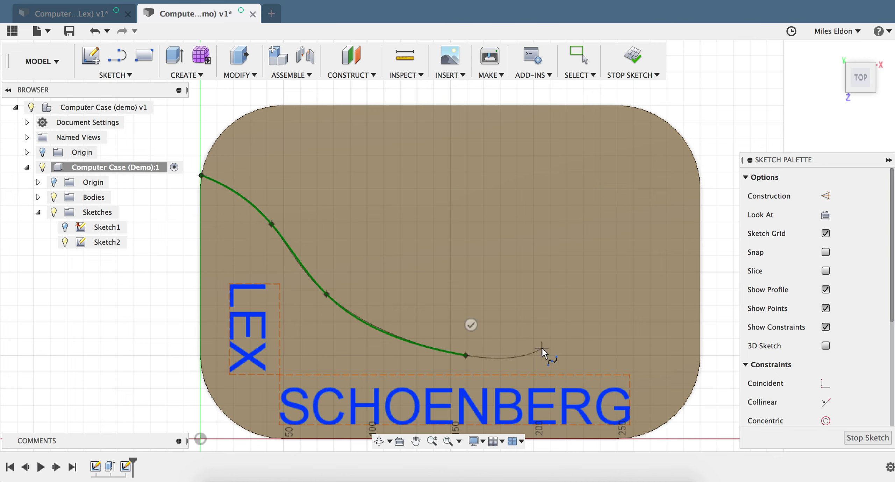
click(573, 332)
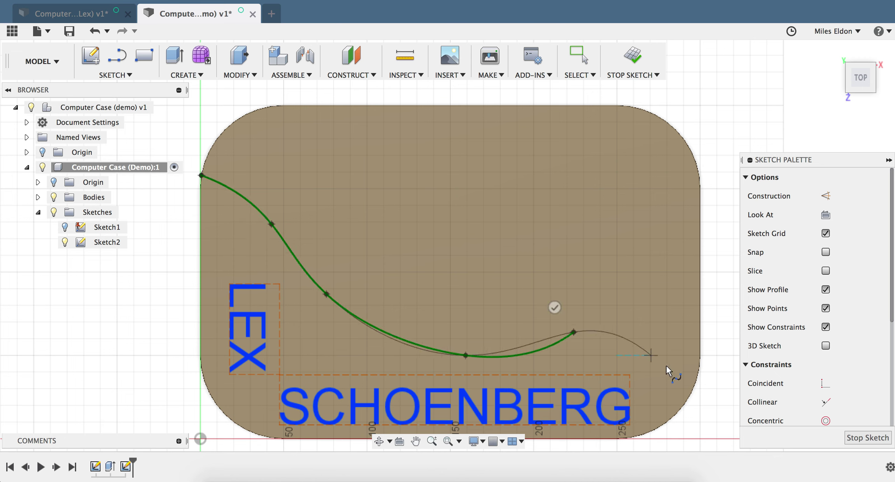
click(693, 389)
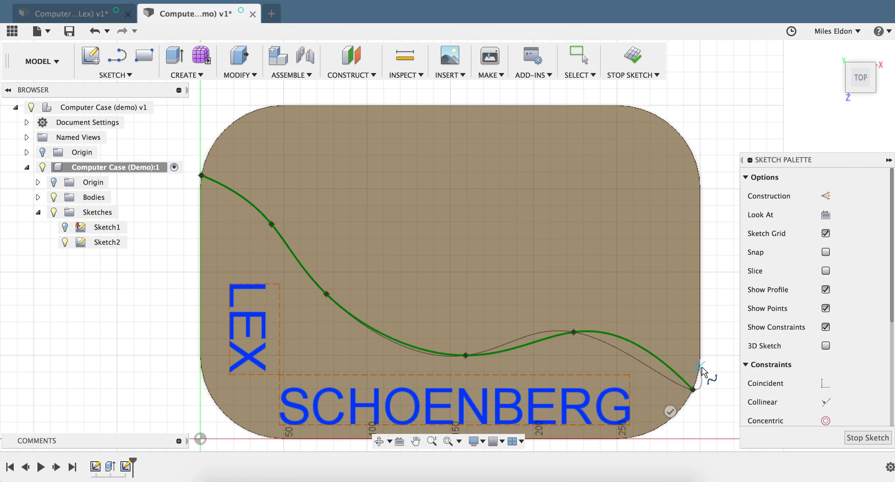
- Finish the spline and cancel a stray line started at its fit point
click(670, 412)
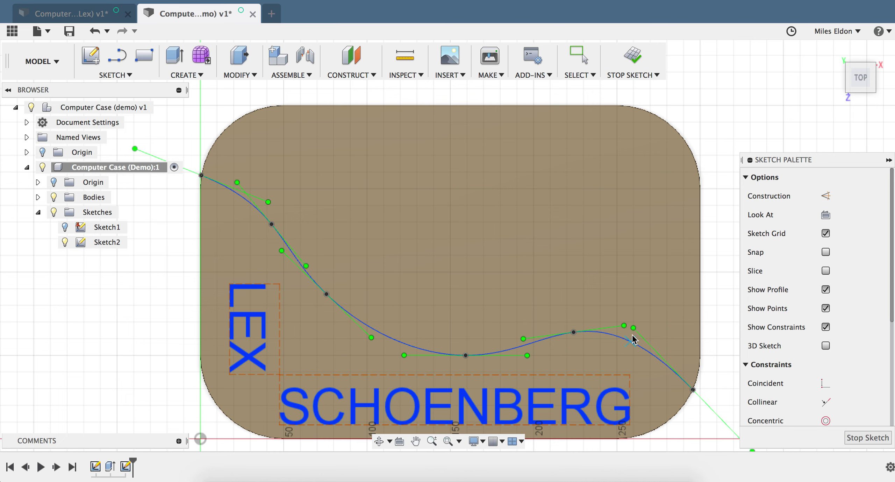
click(574, 335)
key(Escape)
- Reshape the spline via a fit point and tangent handle, ending on the lower-right edge
click(575, 337)
drag(574, 339, 573, 334)
click(583, 333)
click(625, 327)
mouse_move(625, 327)
mouse_down()
mouse_move(621, 345)
mouse_move(626, 320)
mouse_move(549, 300)
mouse_move(614, 306)
mouse_move(625, 335)
mouse_up()
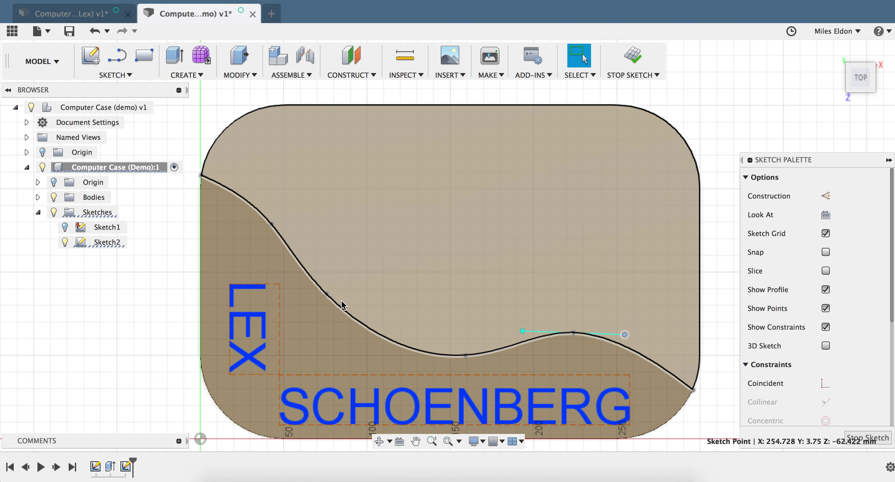
click(344, 312)
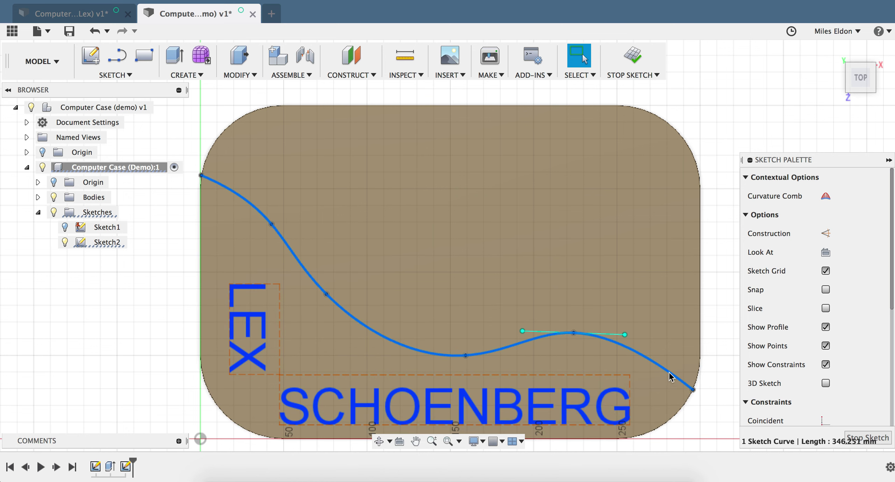
click(693, 389)
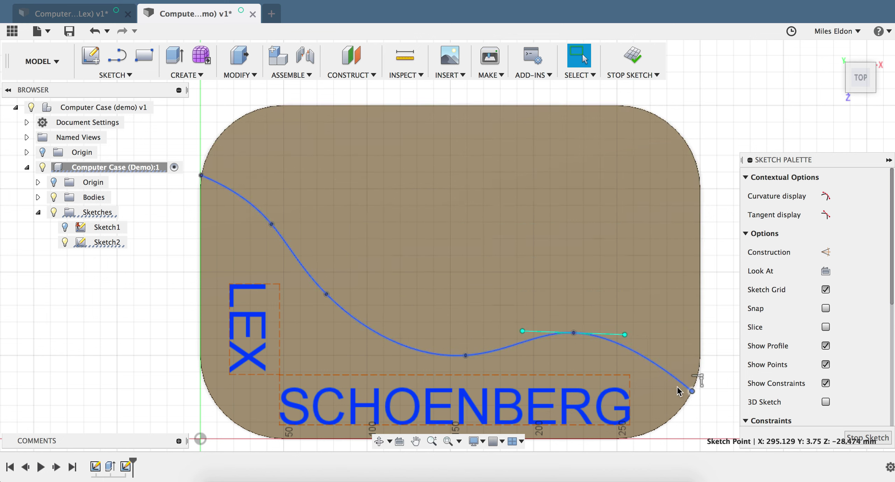
key(Escape)
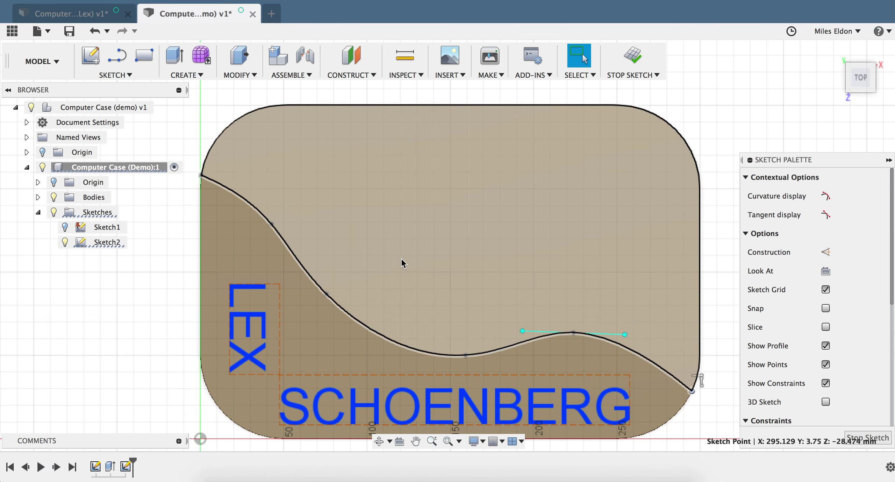
- Draw a second fit-point spline from the plate's top edge to its right edge
click(130, 76)
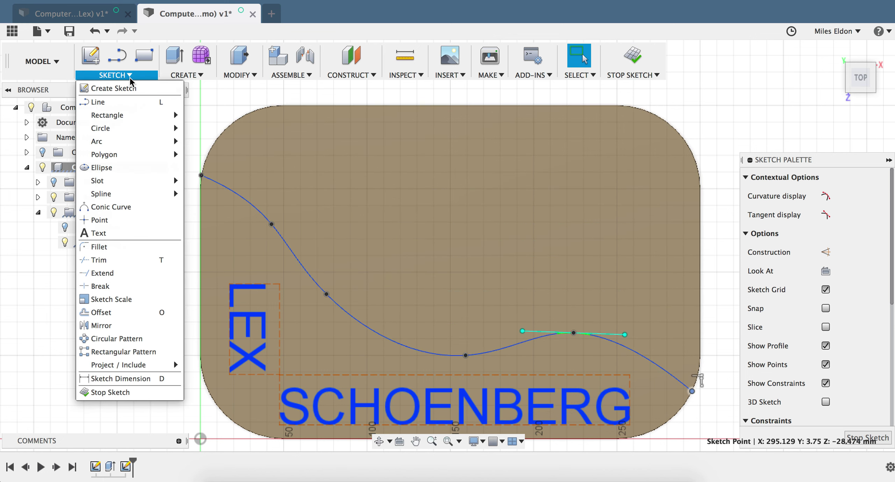
mouse_move(121, 195)
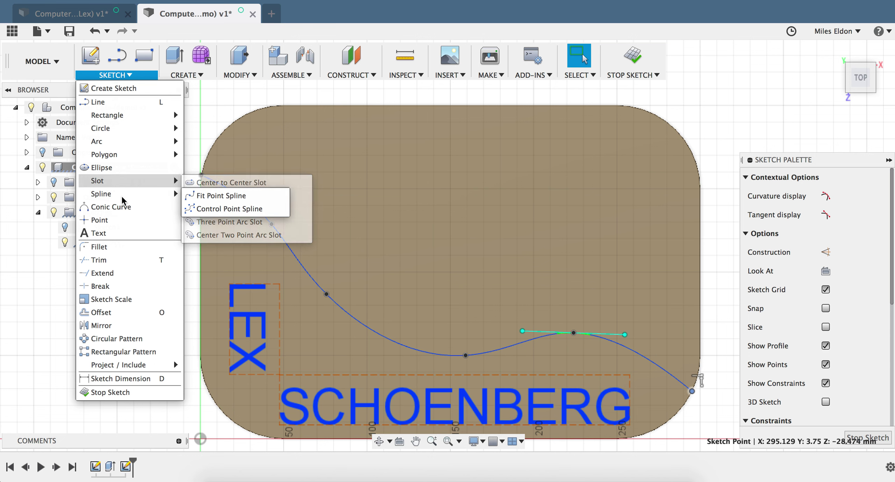
click(196, 195)
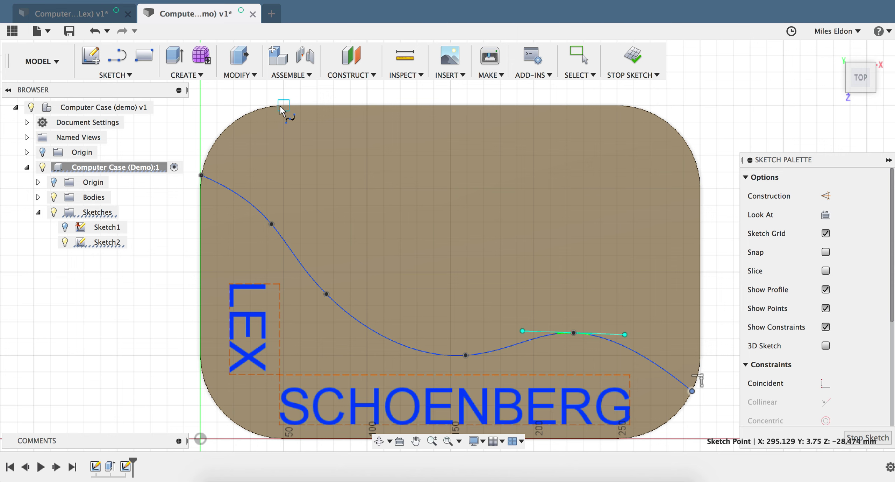
click(269, 106)
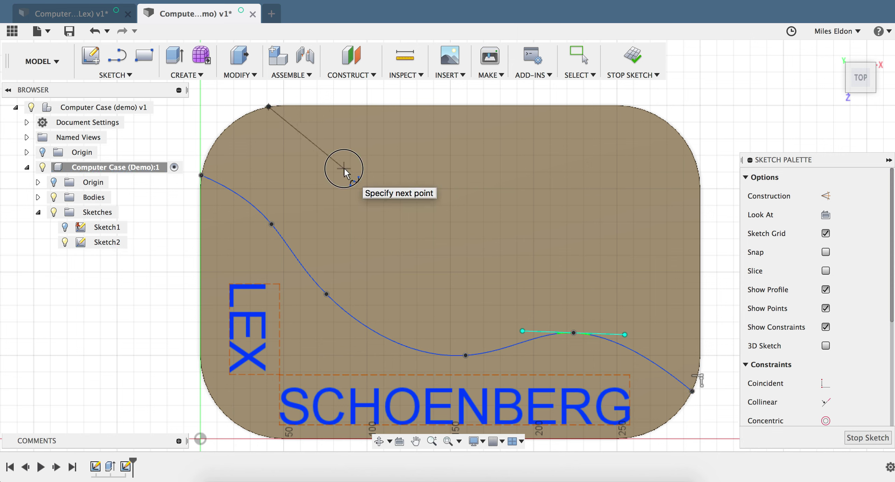
click(344, 168)
click(407, 267)
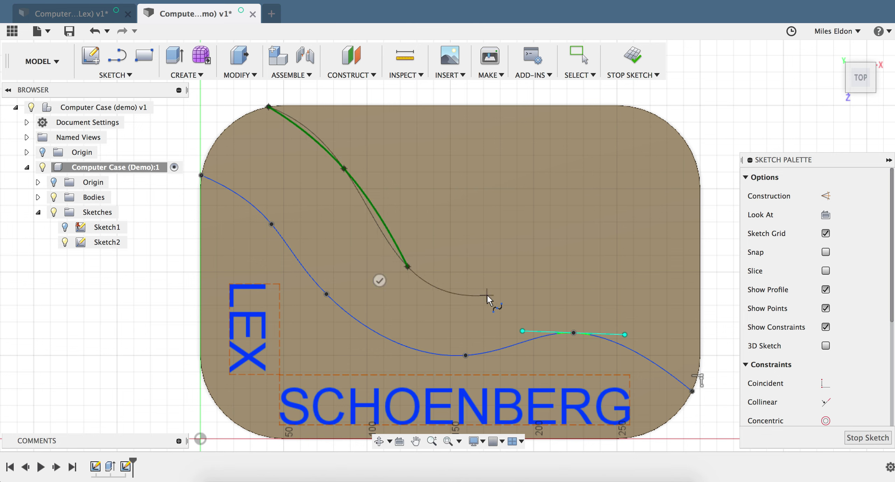
click(529, 266)
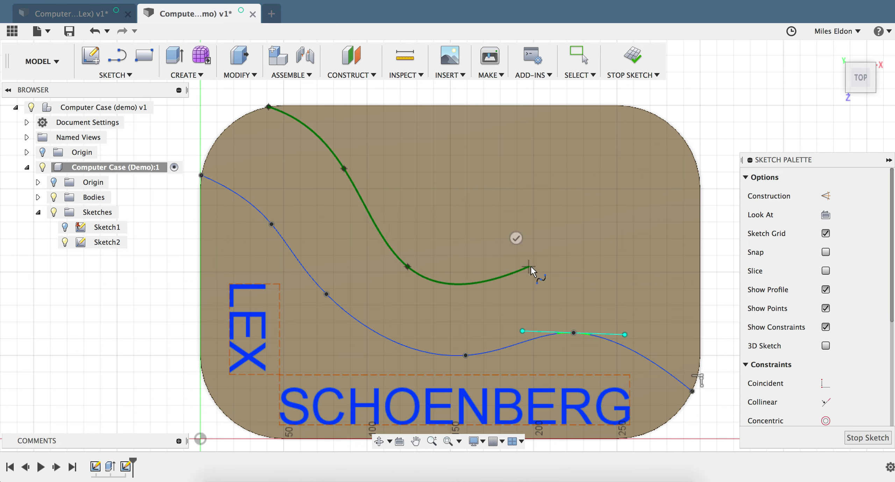
click(700, 307)
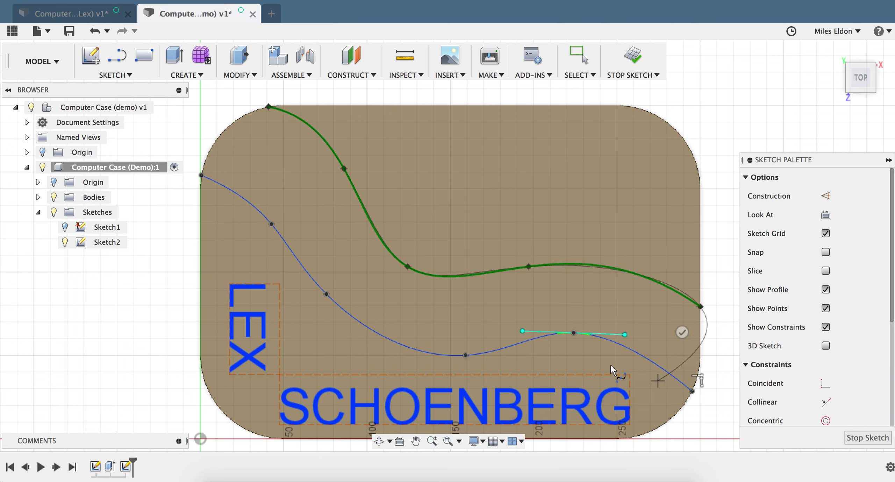
click(682, 332)
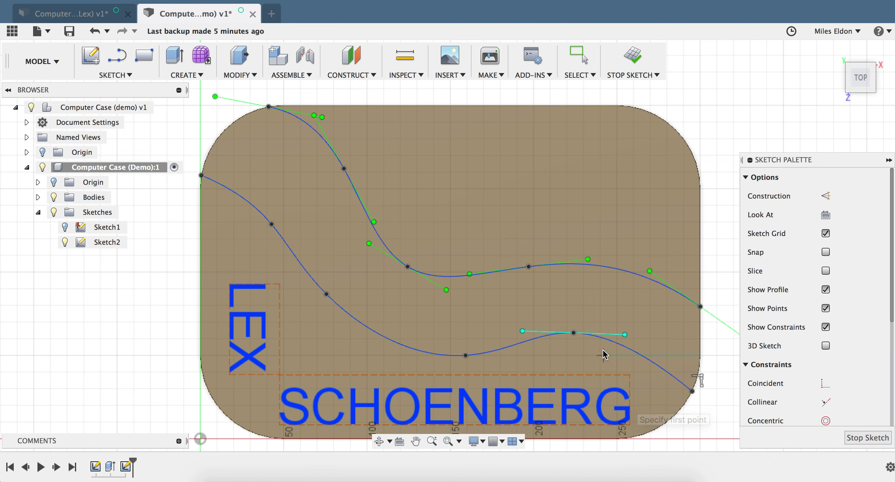
- Remove a stray line and drag fit points to reshape both splines
click(573, 333)
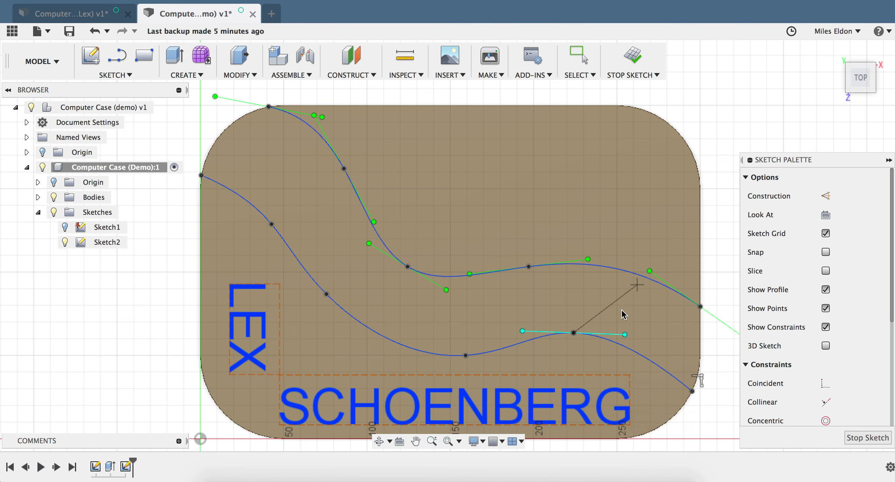
click(617, 298)
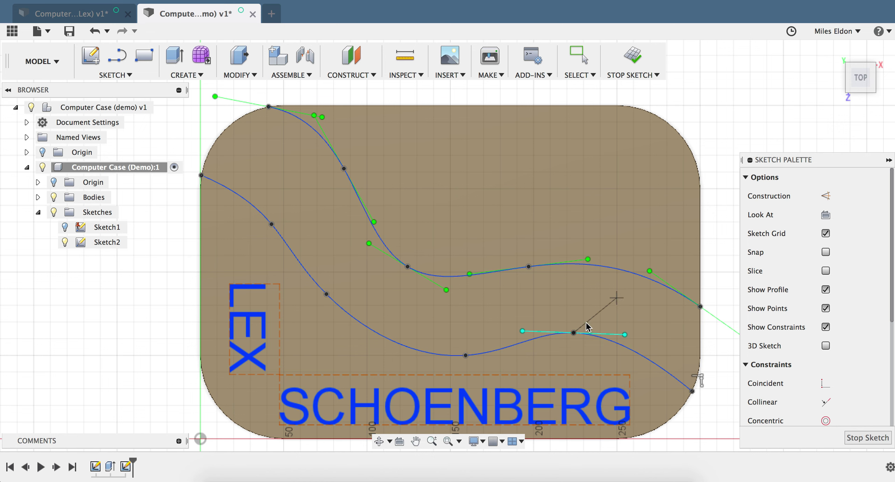
key(Escape)
drag(573, 333, 571, 348)
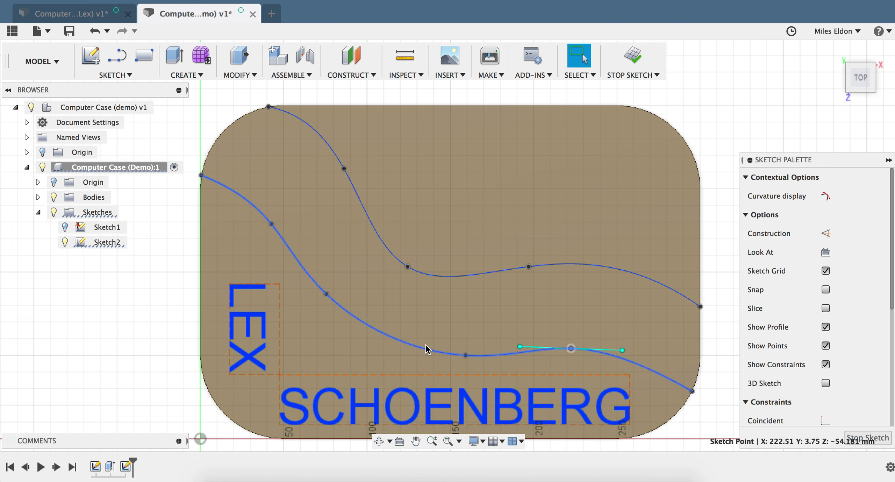
drag(407, 267, 411, 255)
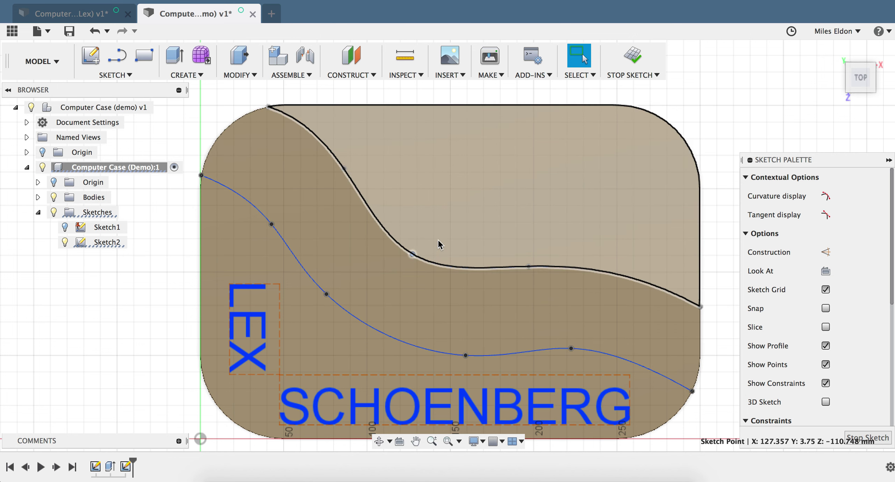
click(128, 75)
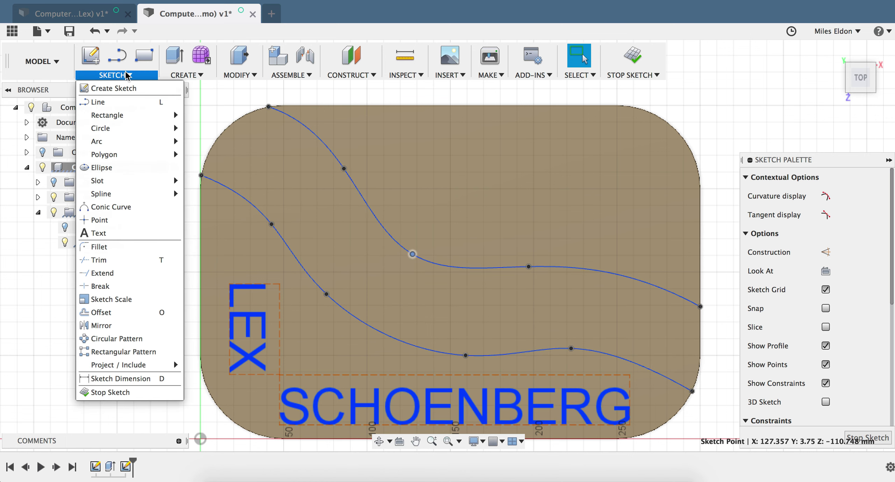
- Draw two small center-diameter circles in the band between the splines
mouse_move(122, 128)
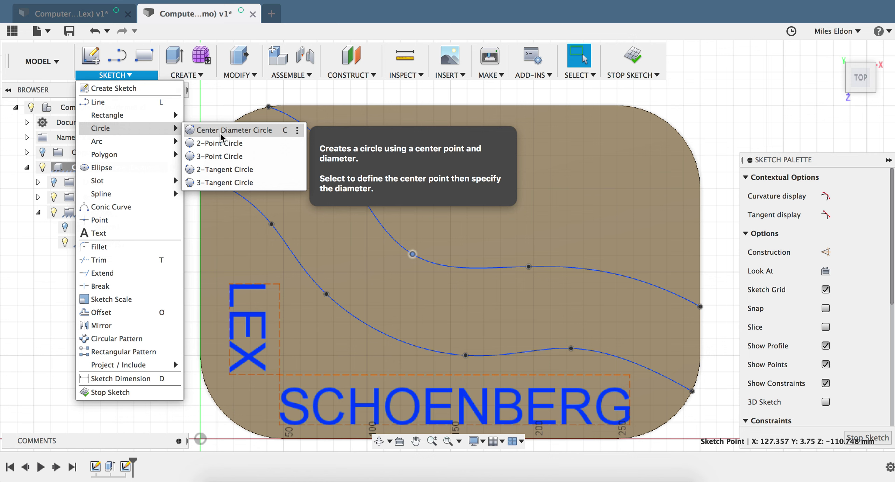
click(220, 130)
click(436, 314)
click(441, 315)
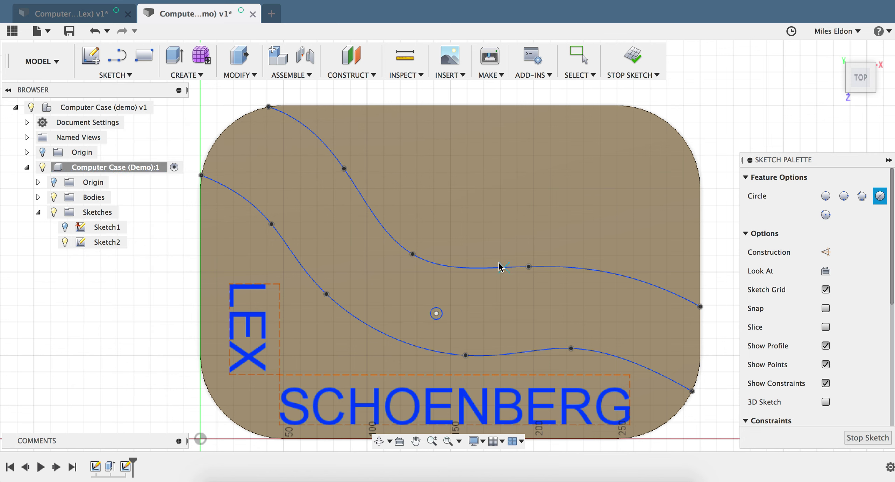
click(563, 295)
click(567, 298)
click(140, 76)
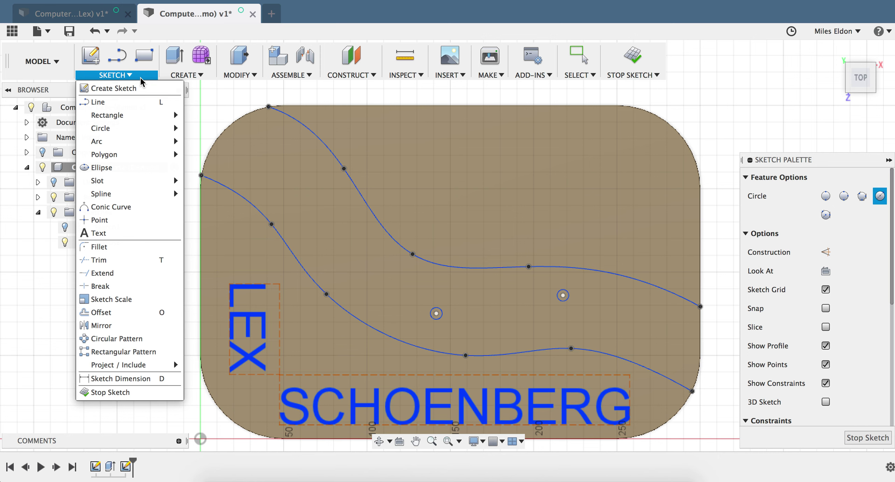
- Draw a closed fit-point loop near the upper left and a second small loop
mouse_move(128, 140)
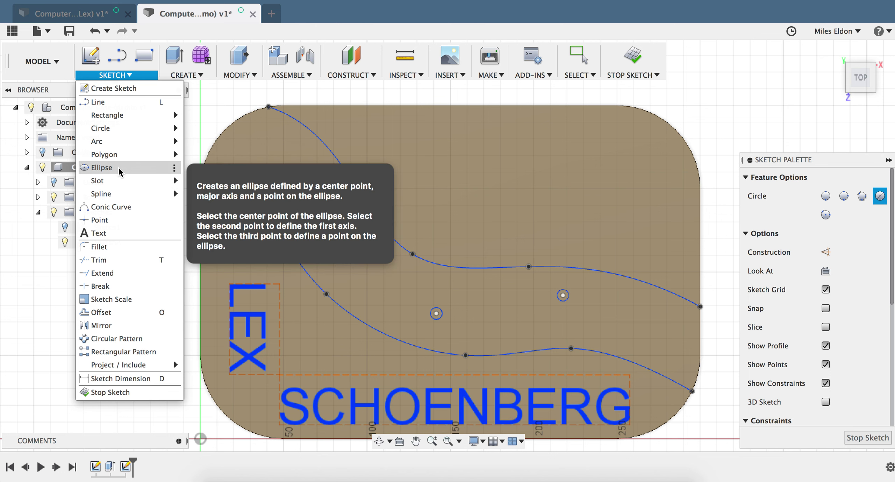
mouse_move(116, 179)
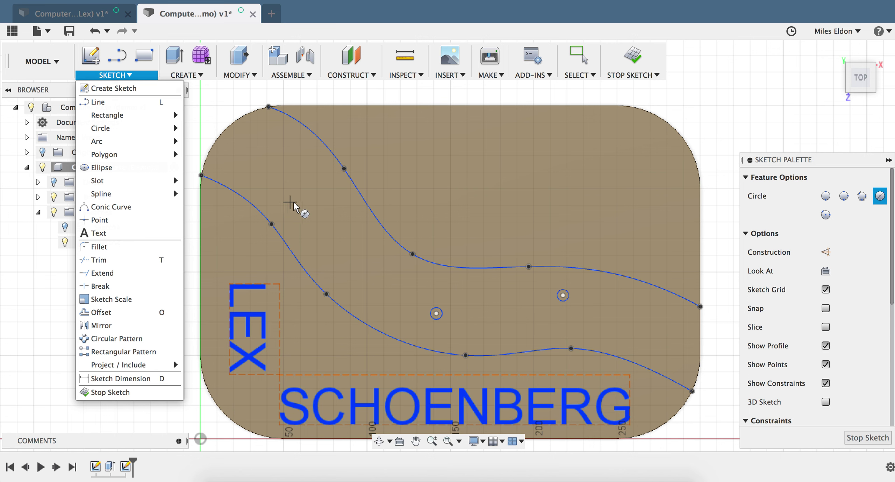
click(213, 196)
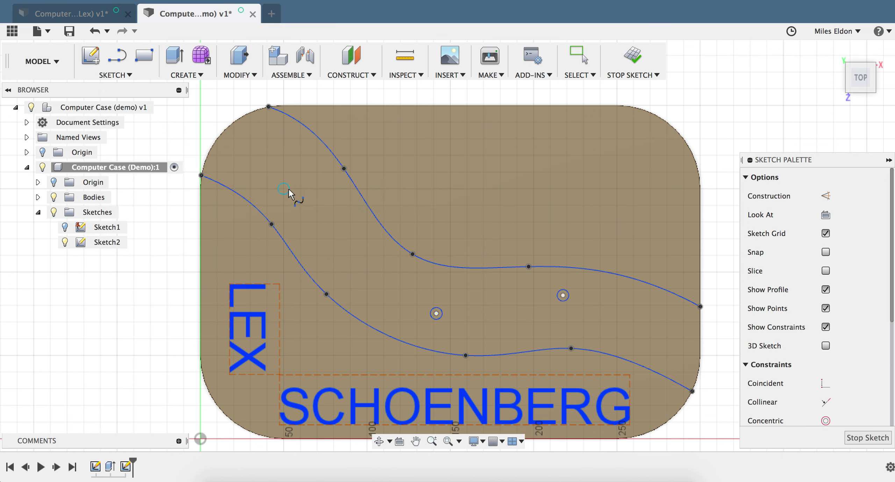
click(306, 202)
click(327, 232)
click(305, 174)
click(306, 202)
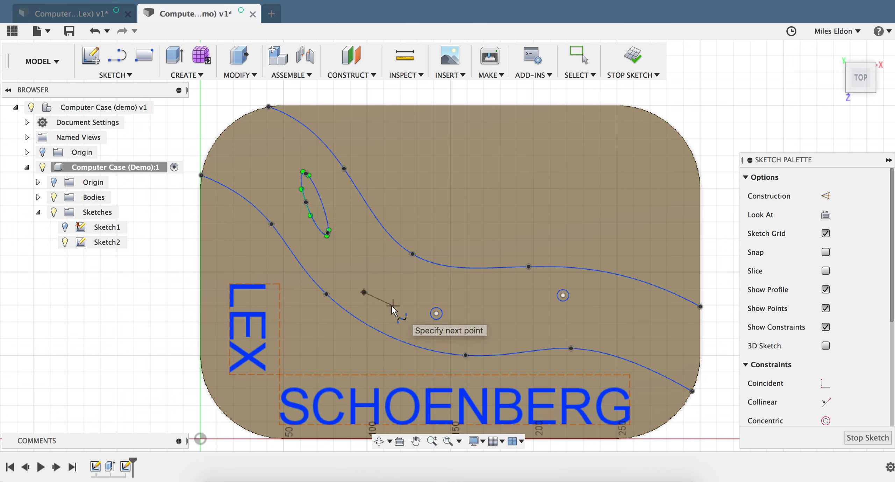
click(377, 300)
click(373, 284)
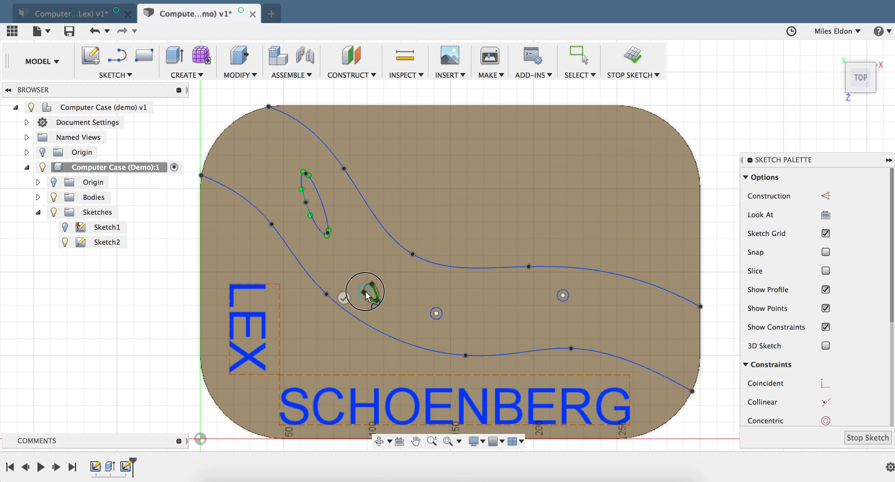
- Close a third loop at the lower right and begin a fourth near the top-left corner
click(634, 330)
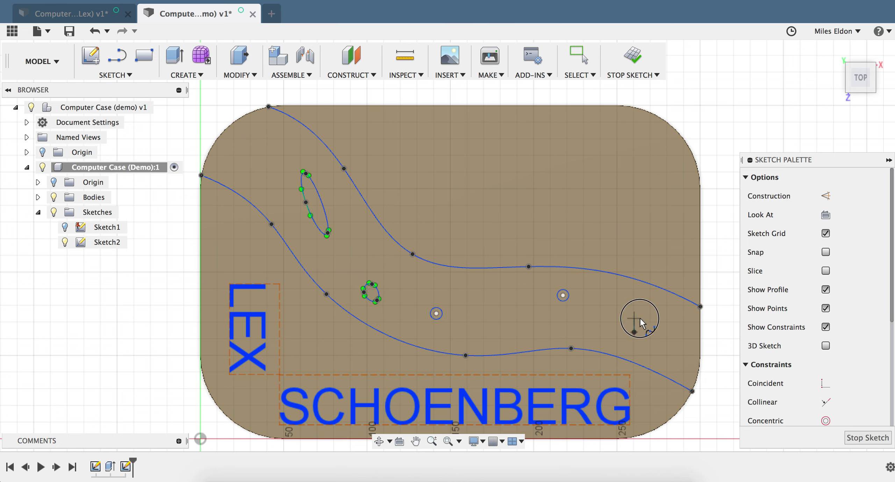
click(649, 331)
click(634, 318)
click(635, 332)
click(256, 177)
click(243, 145)
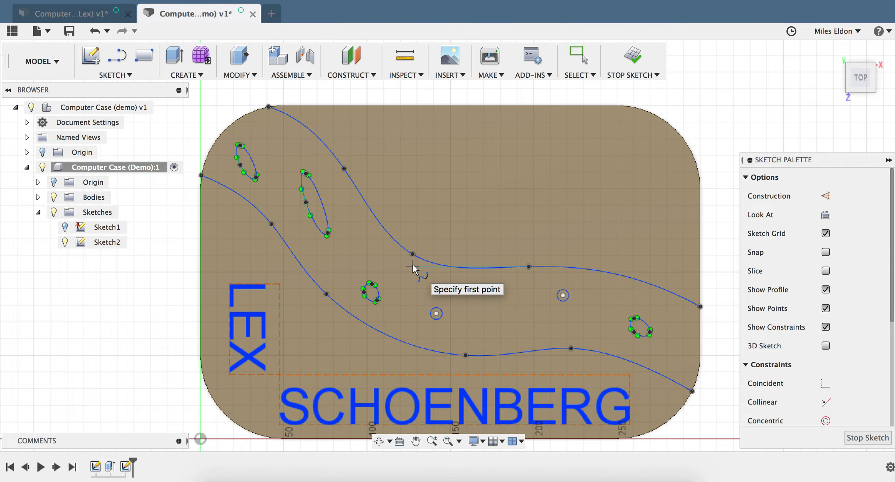
- Switch to the overview of all open windows with Ctrl+Up
key(ctrl+Up)
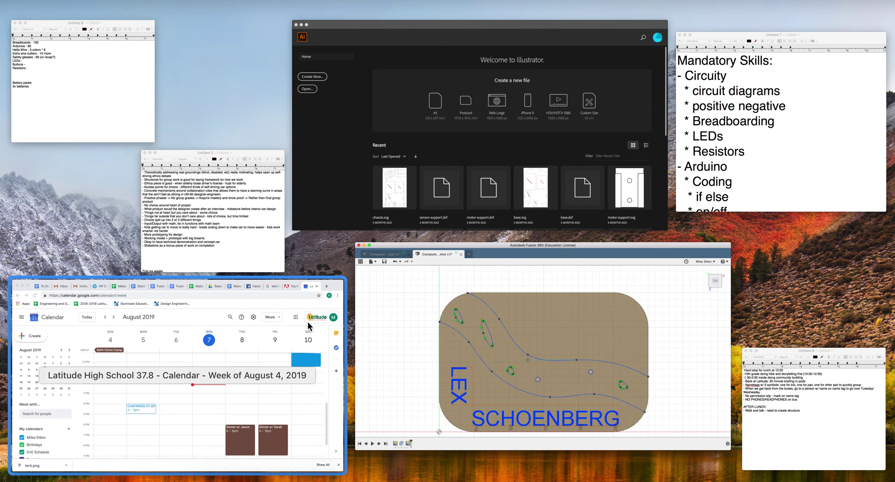
- In a new Chrome tab, search Google Images for 'tent icon'
click(302, 332)
click(750, 8)
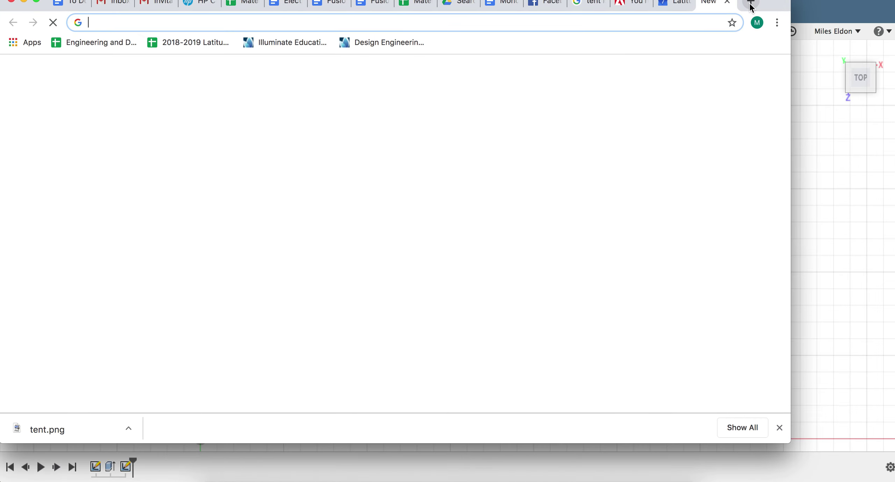
drag(777, 14, 818, 26)
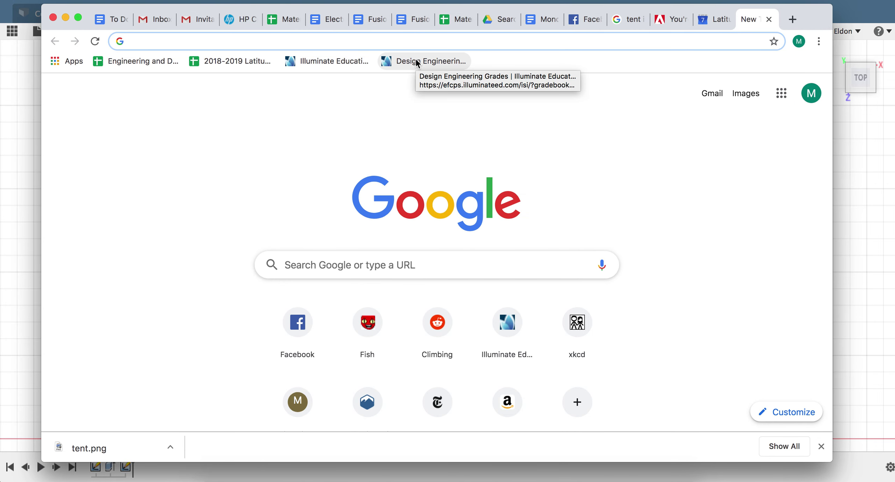
click(356, 269)
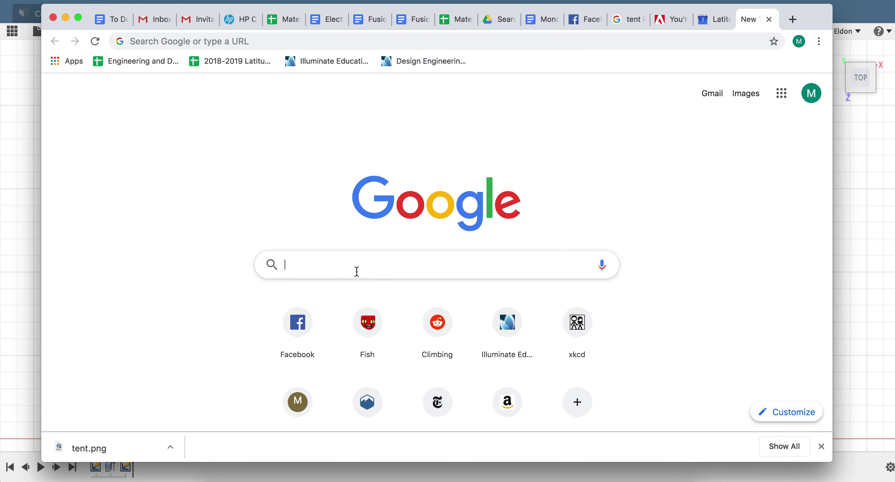
text(tent icon)
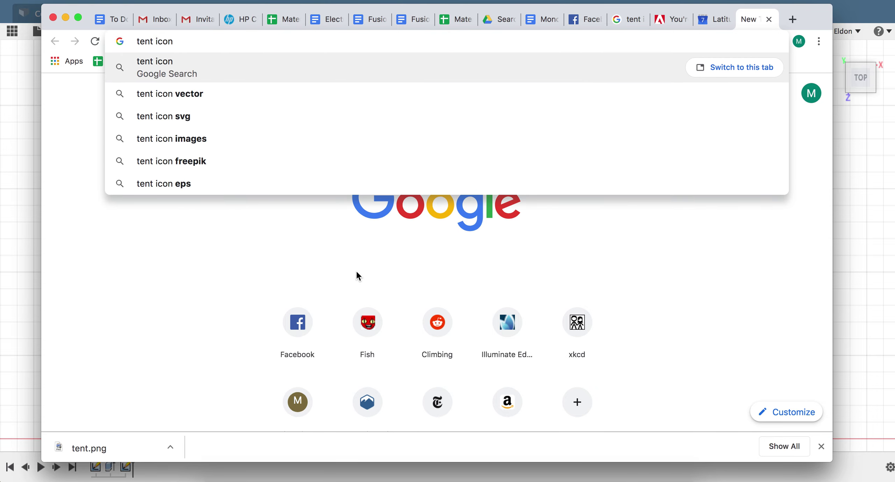
key(Return)
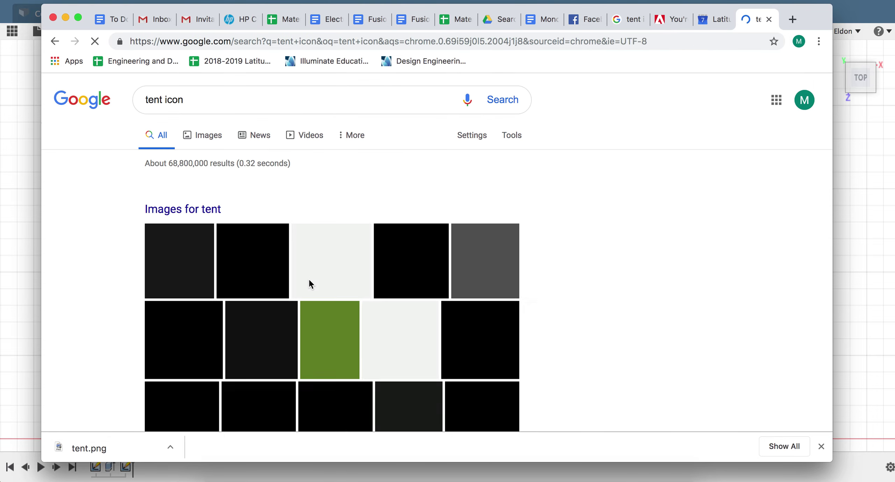
click(203, 141)
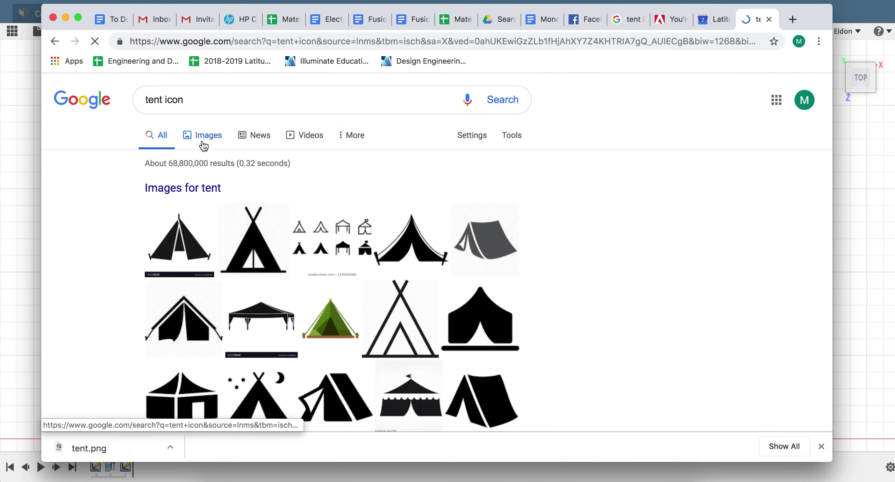
- Save the black camping tent icon as tent.png in Downloads, replacing the old copy, and return to Fusion 360
scroll(493, 276, down, 7)
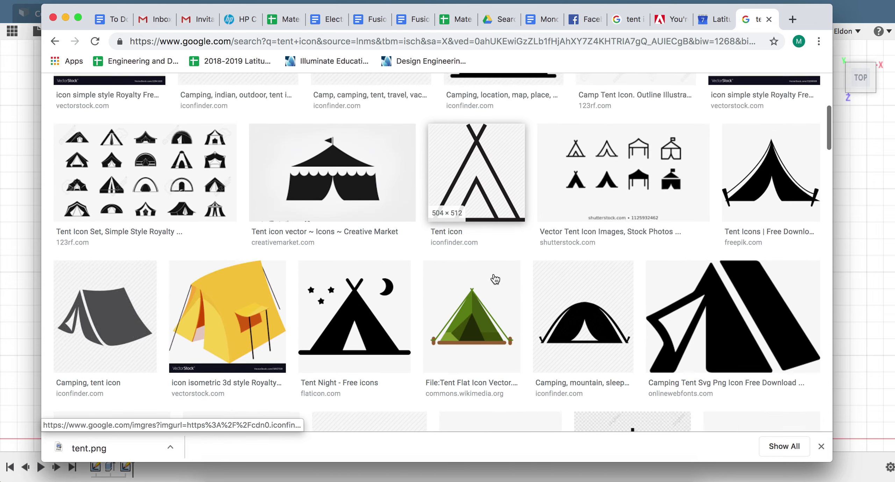
scroll(739, 258, down, 2)
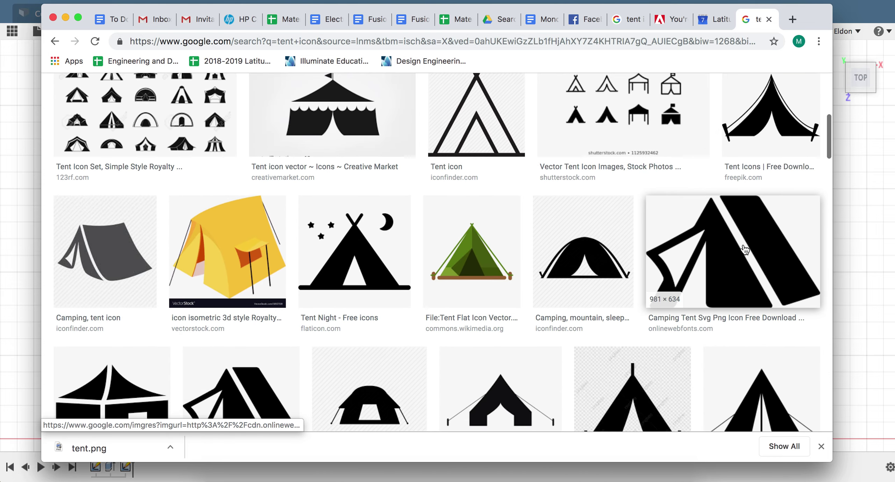
click(739, 252)
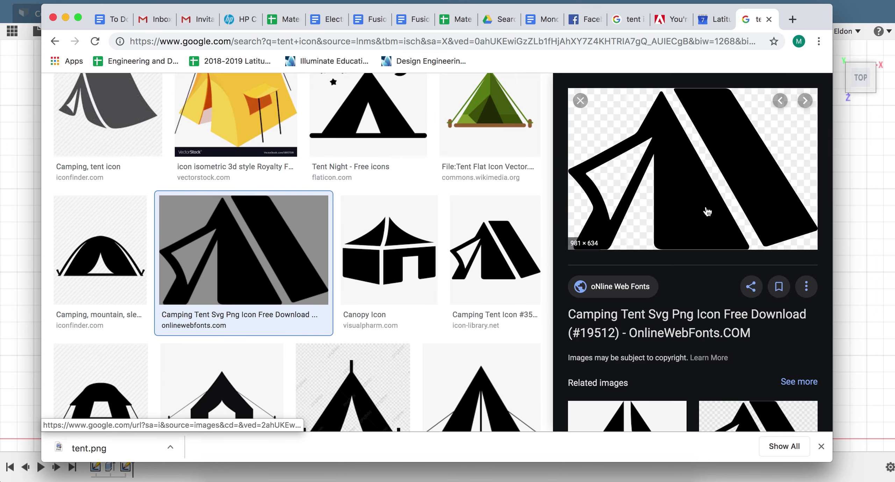
right_click(692, 178)
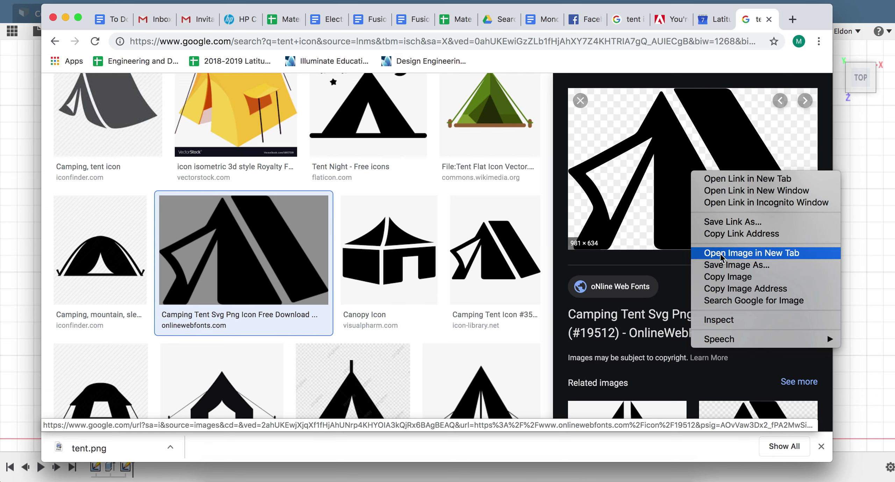
click(720, 265)
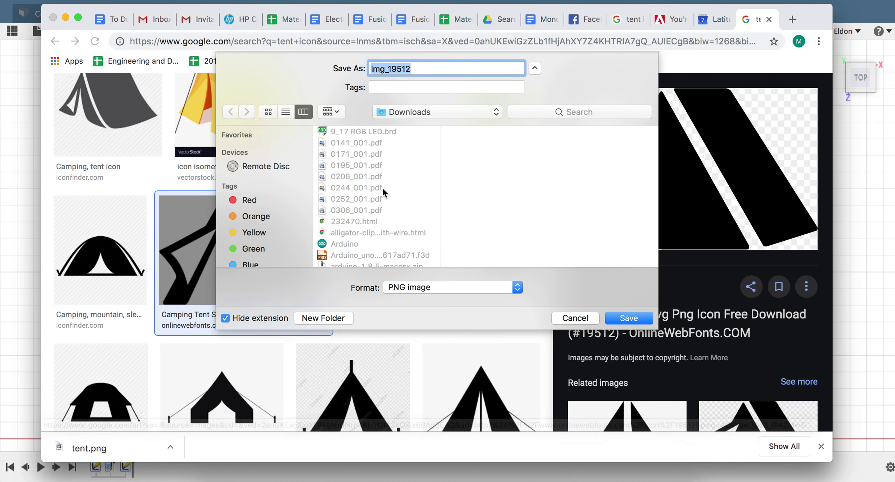
text(tent)
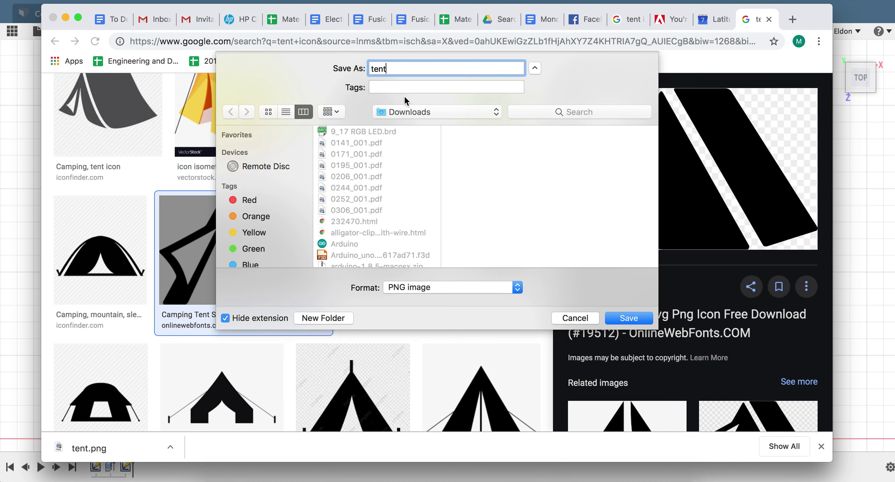
click(629, 318)
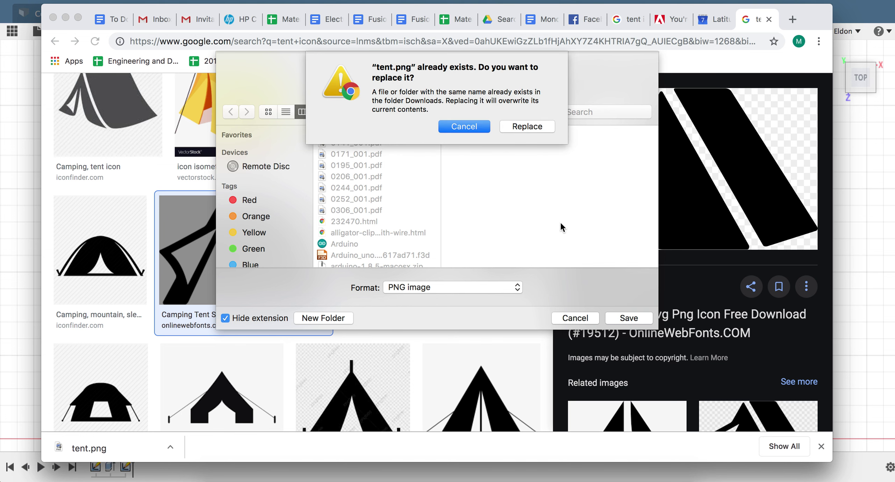
click(527, 127)
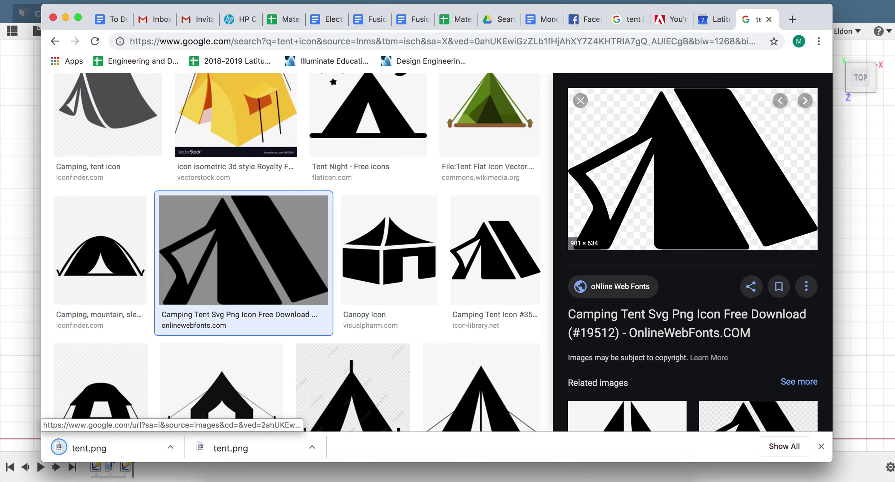
click(884, 222)
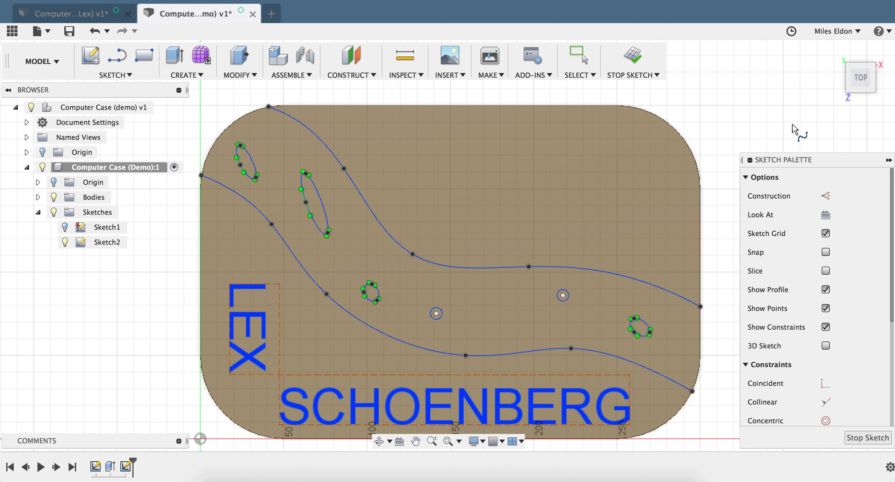
- Attach a canvas to the upper sketch region using tent.png from Downloads
key(Escape)
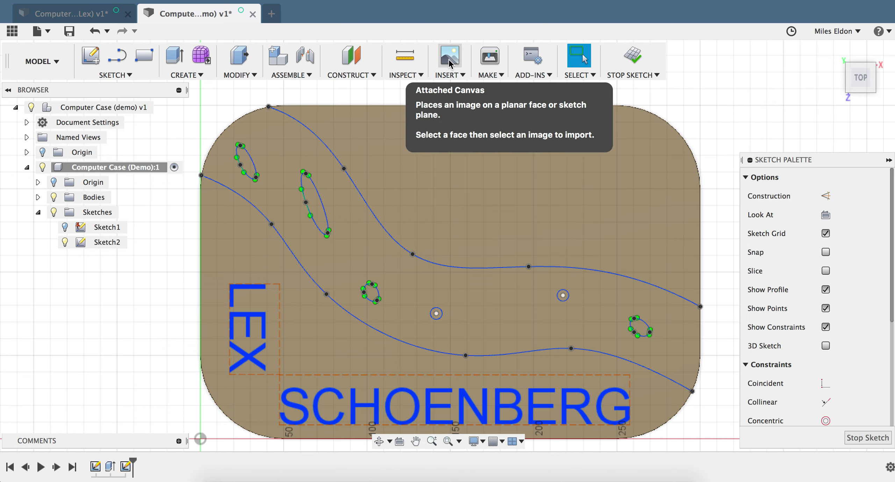
click(452, 74)
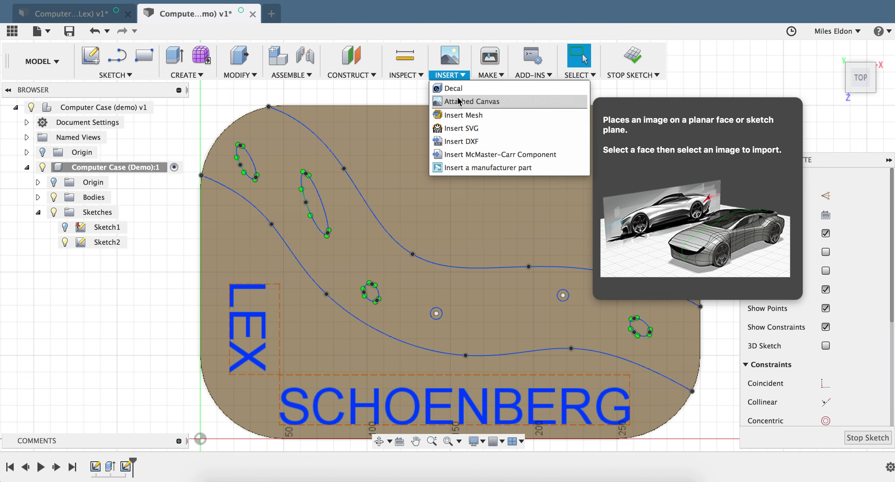
click(459, 101)
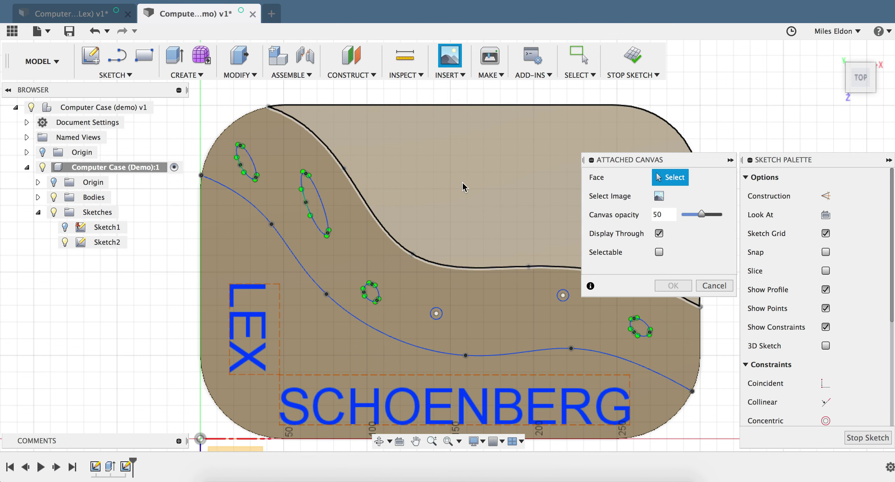
click(463, 182)
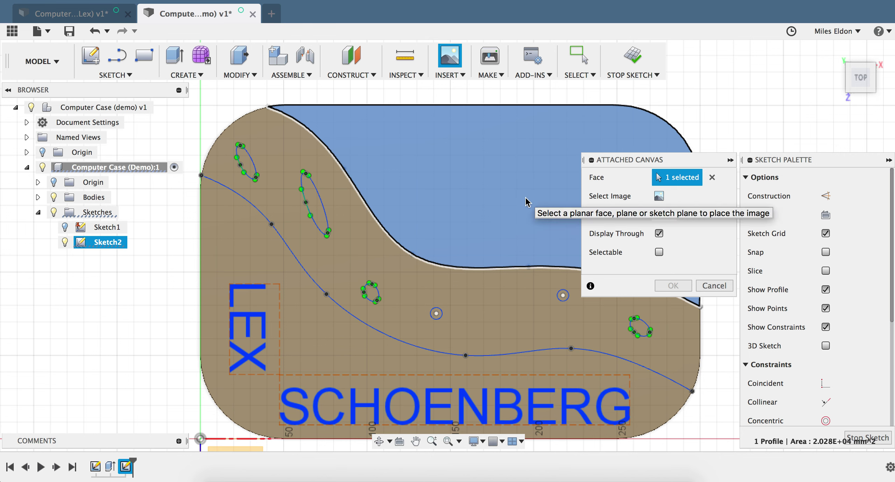
click(659, 196)
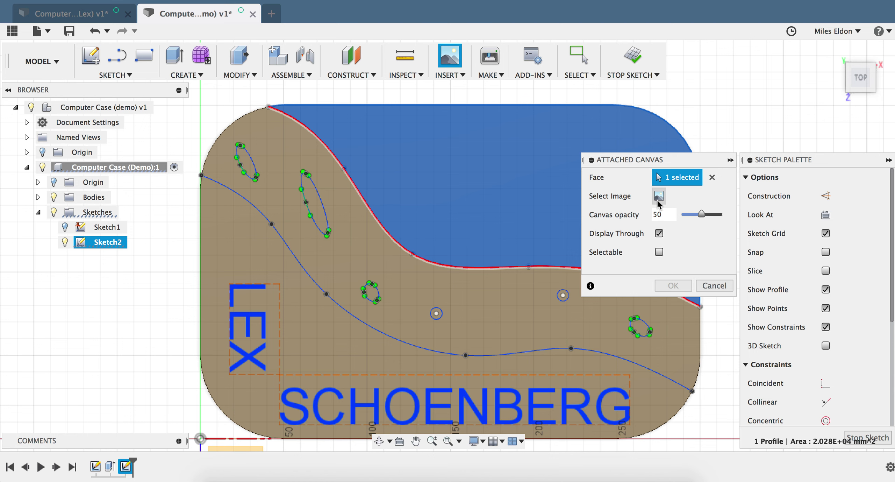
click(658, 197)
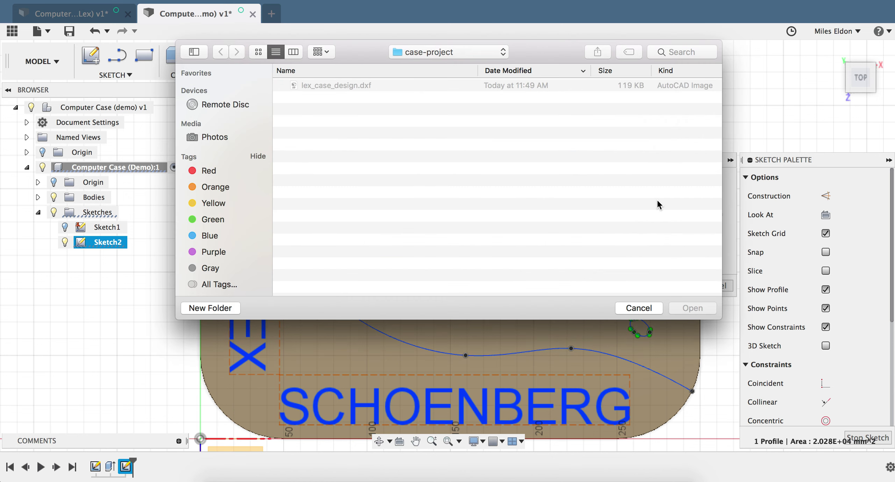
click(453, 53)
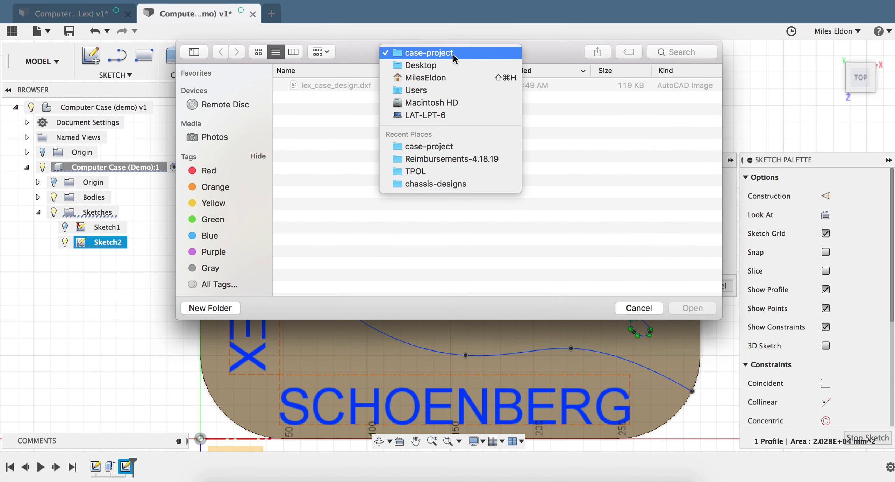
click(443, 79)
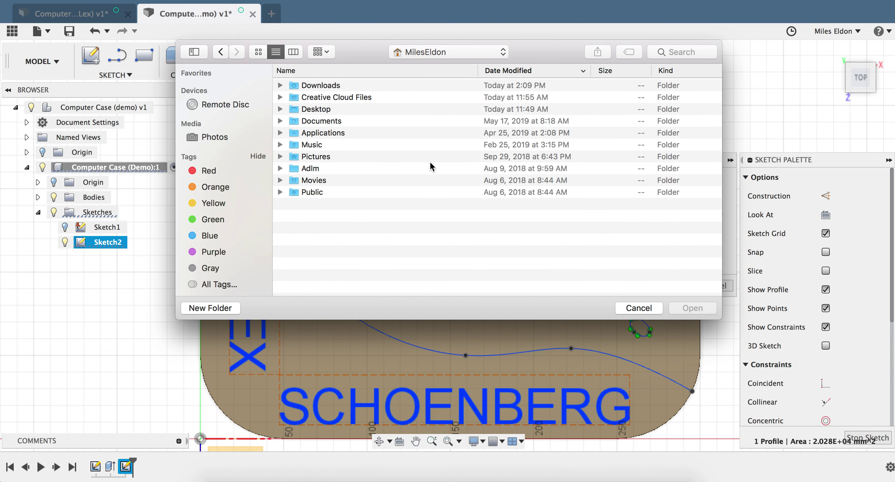
double_click(339, 86)
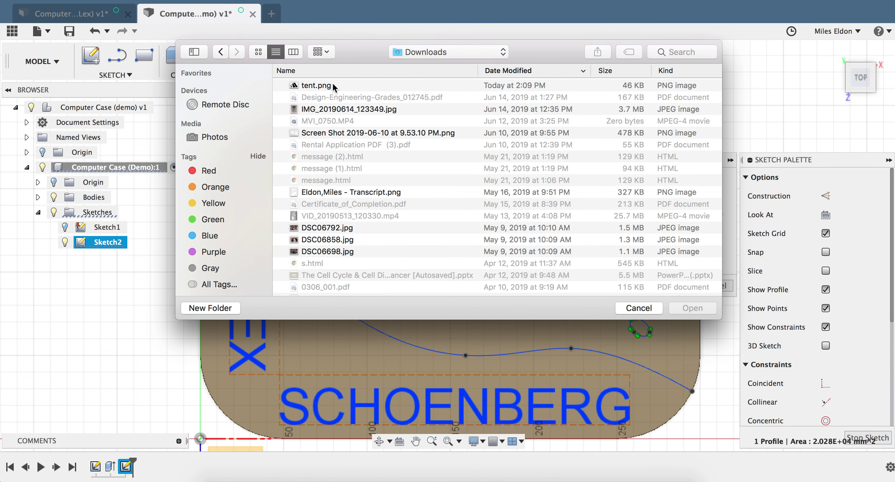
click(331, 86)
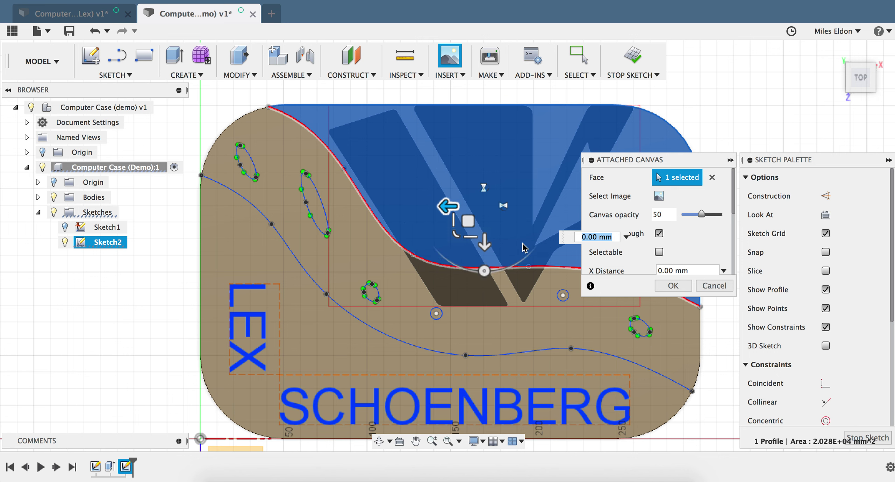
- Rotate the tent image 180°, shrink it to fit the upper region, and confirm
click(888, 160)
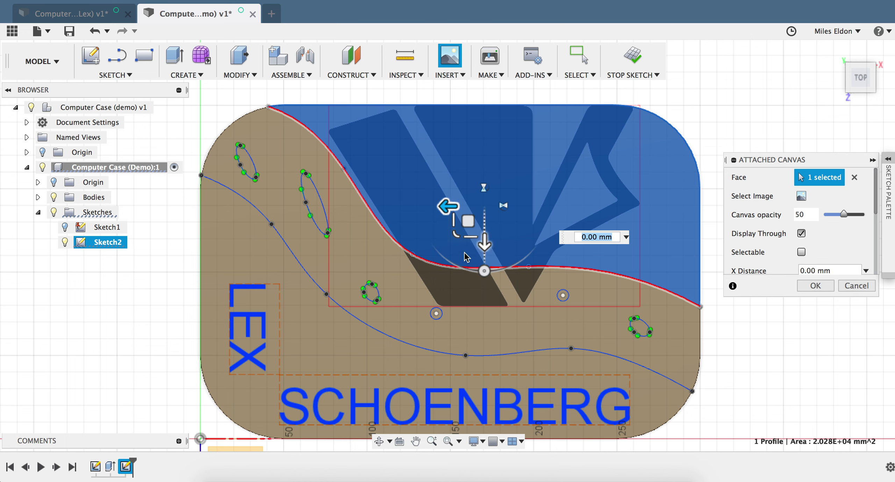
drag(484, 269, 491, 111)
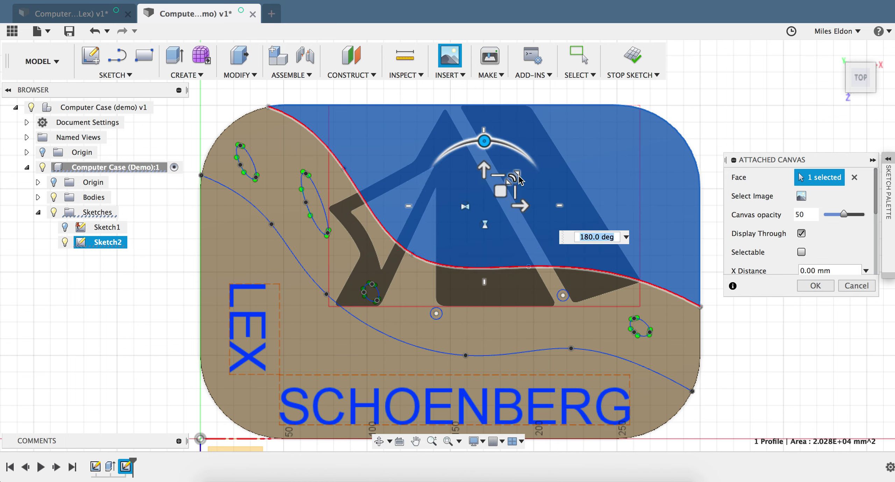
drag(517, 177, 560, 175)
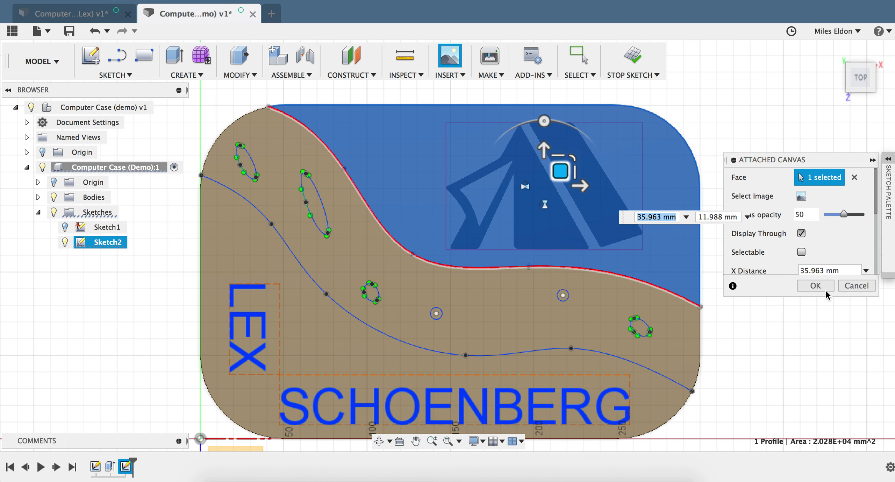
click(816, 286)
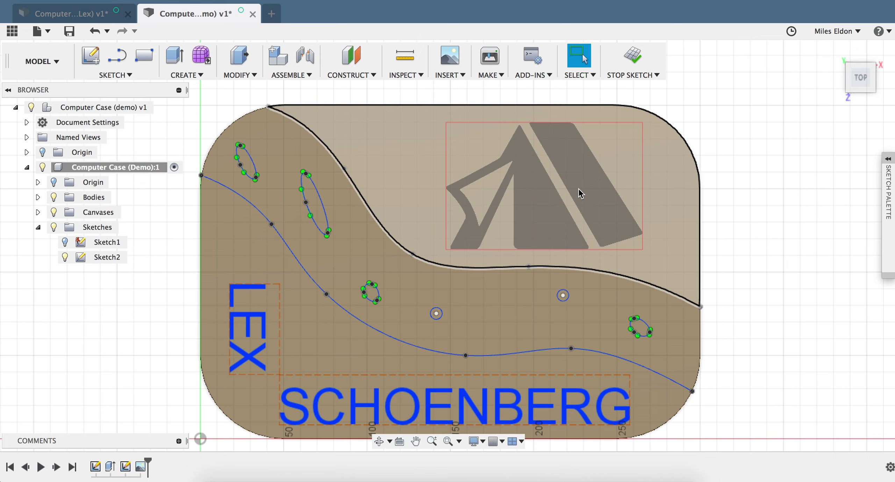
- Zoom in until the tent canvas fills the view, then pick the Line tool
scroll(579, 193, up, 4)
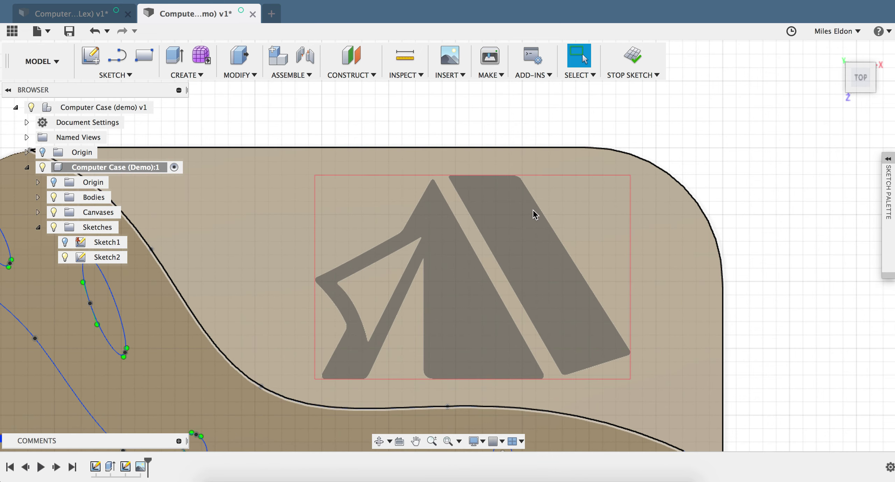
scroll(477, 244, up, 3)
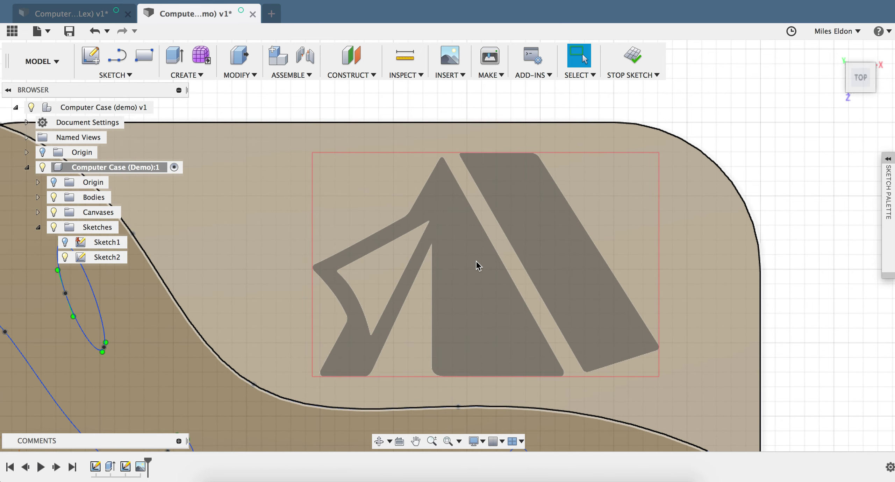
scroll(478, 265, up, 3)
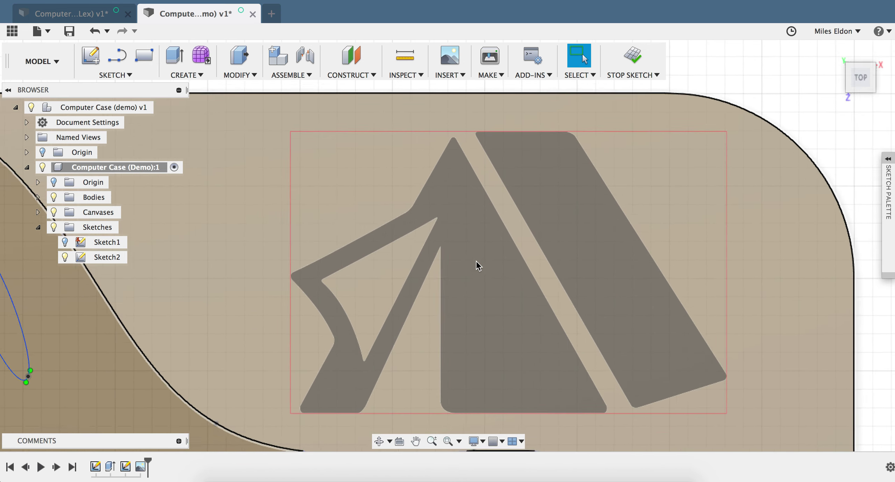
scroll(478, 266, right, 2)
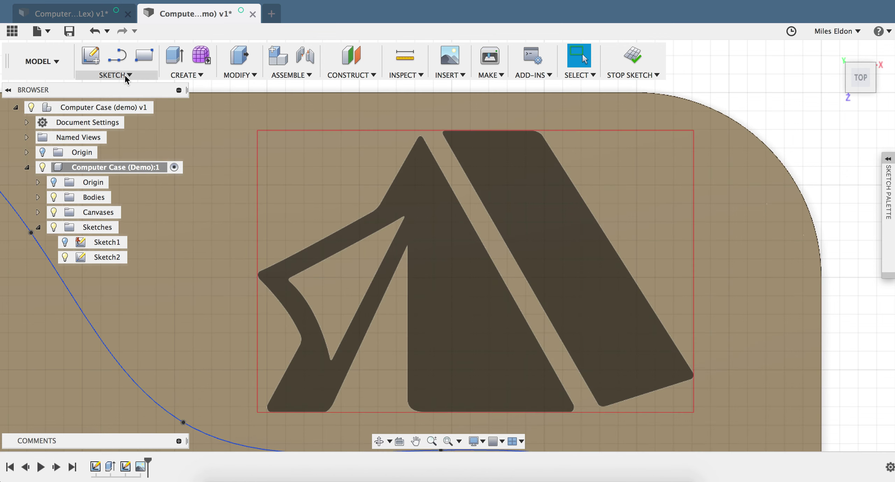
click(117, 74)
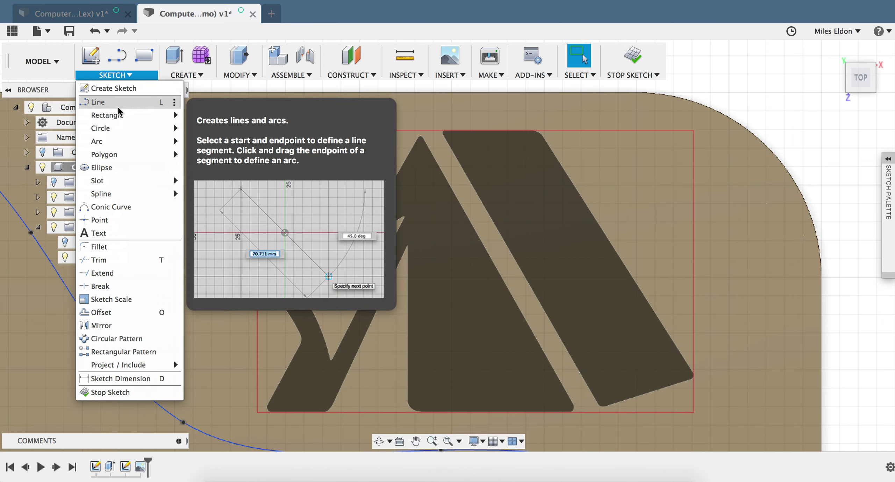
click(118, 104)
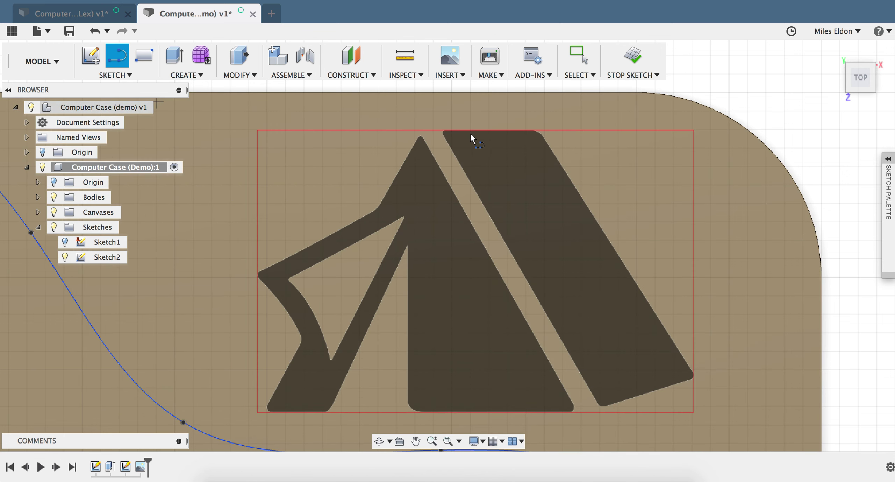
- Draw a line along the tent's right slanted edge from its top-right to its lower corner
click(544, 138)
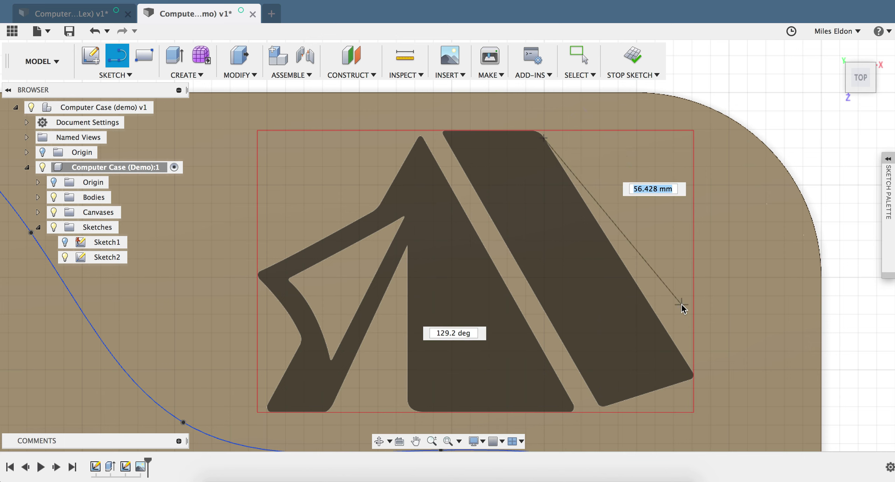
click(693, 371)
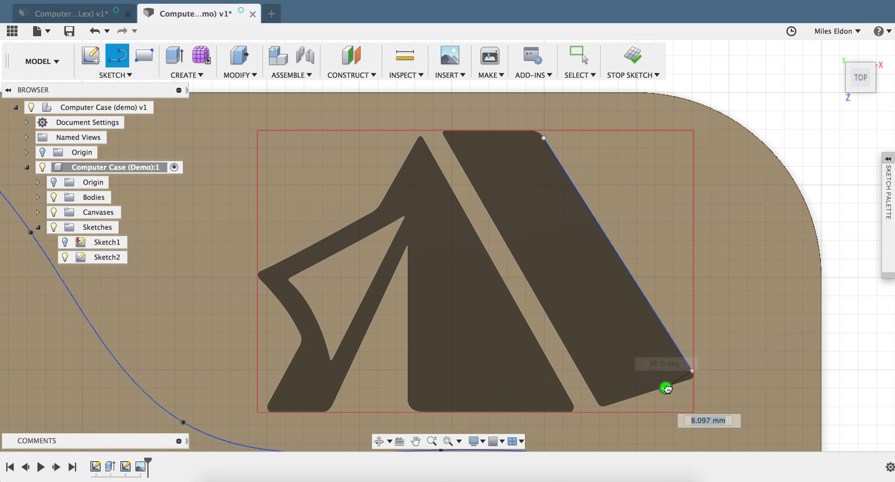
key(Escape)
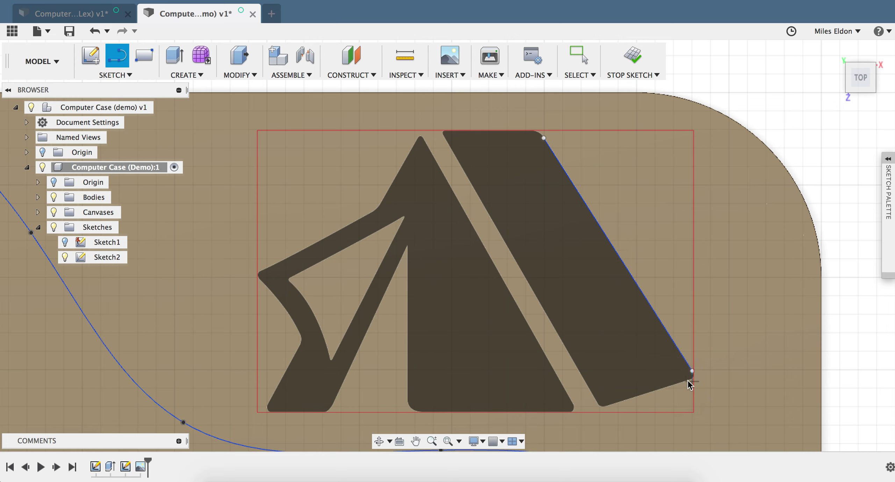
- Draw a straight line across the slab's rounded lower-right corner
scroll(689, 383, up, 10)
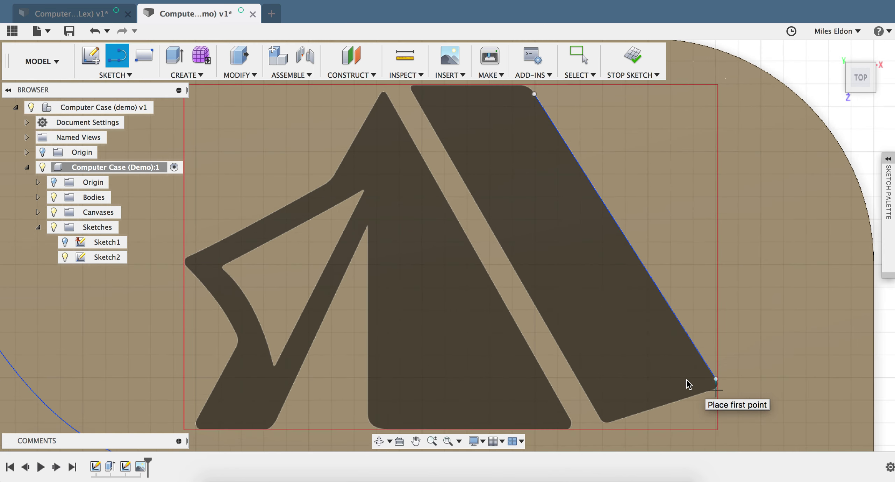
scroll(696, 390, down, 6)
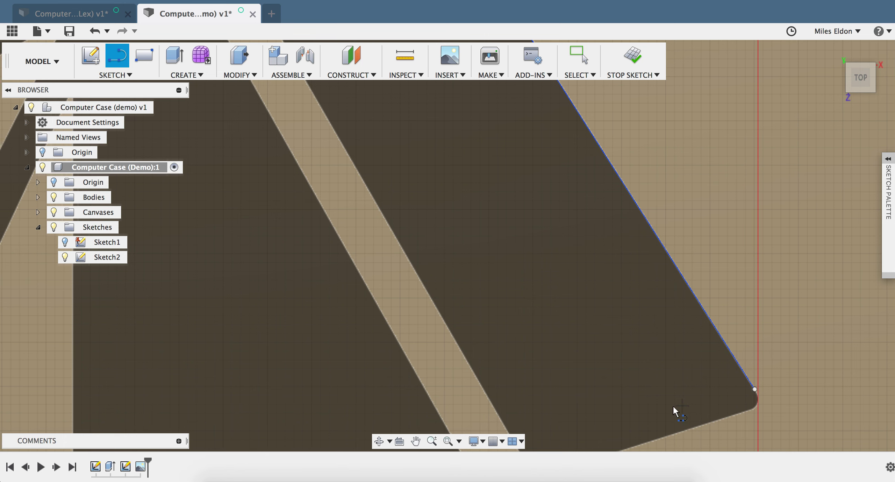
scroll(657, 363, down, 2)
scroll(654, 357, down, 1)
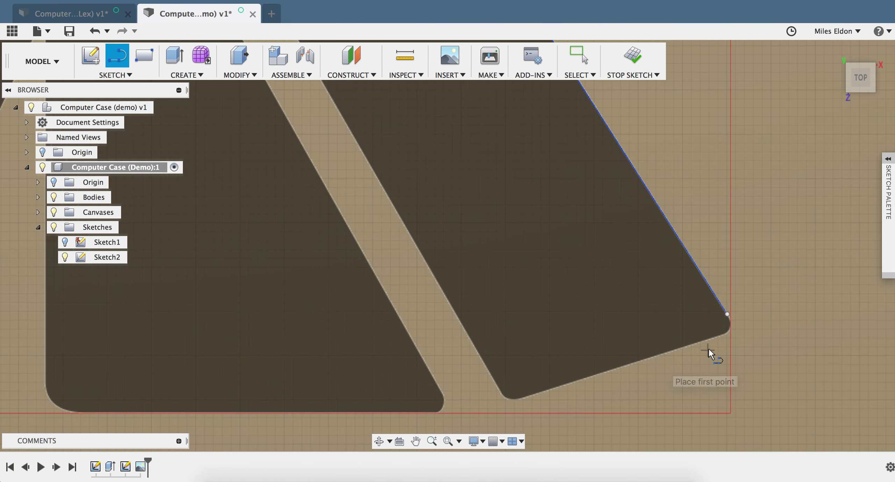
click(722, 335)
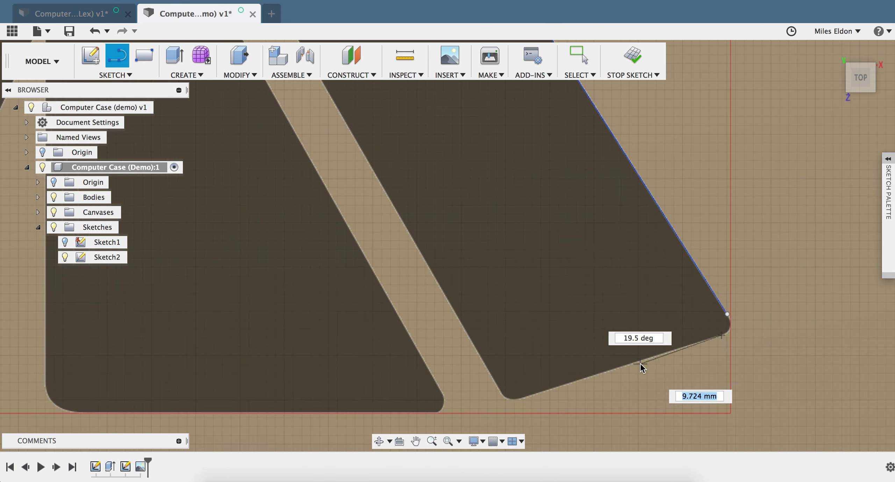
click(520, 399)
key(Escape)
scroll(502, 345, left, 5)
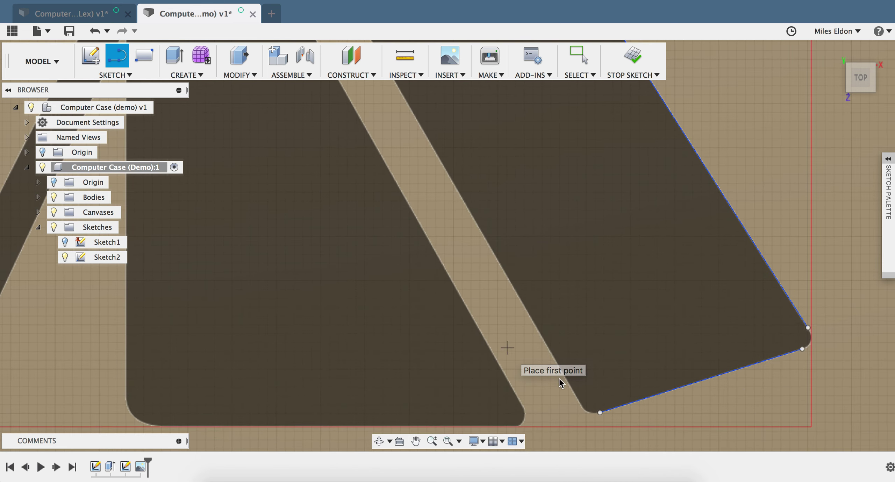
scroll(560, 367, down, 5)
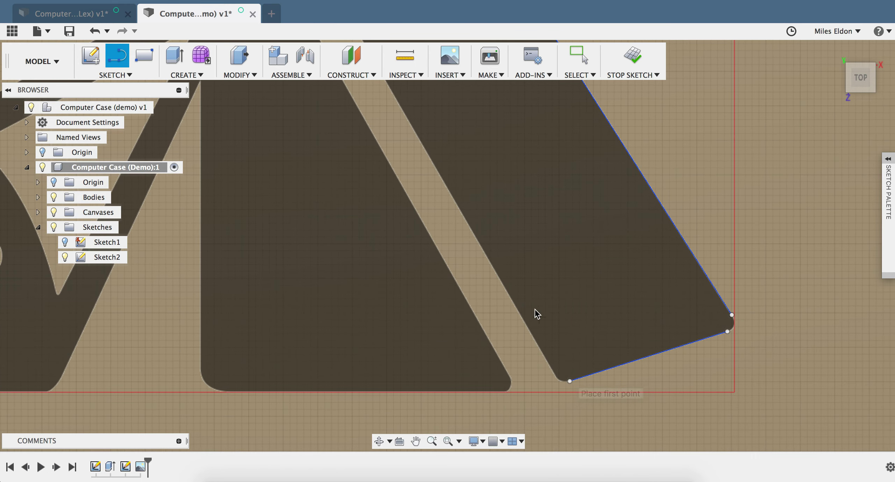
scroll(534, 310, down, 5)
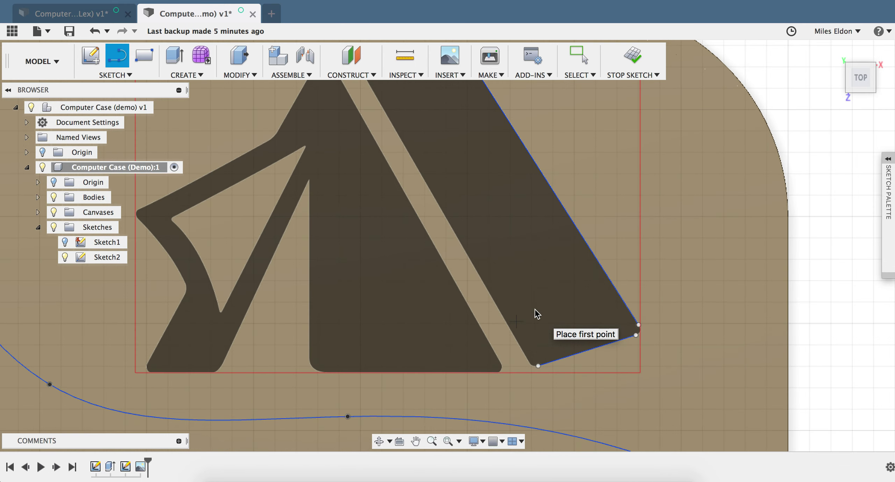
scroll(535, 310, up, 4)
scroll(535, 311, down, 1)
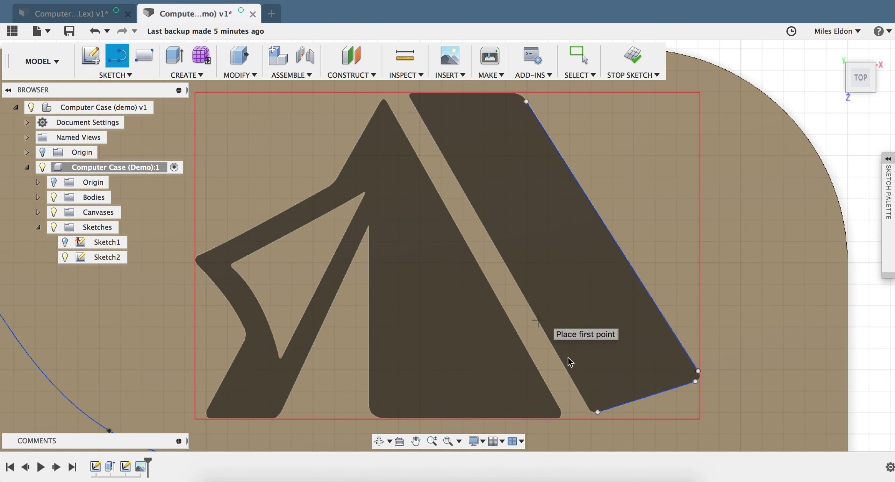
- Draw a line up the slab's left edge from its lower-left corner to the top
click(587, 405)
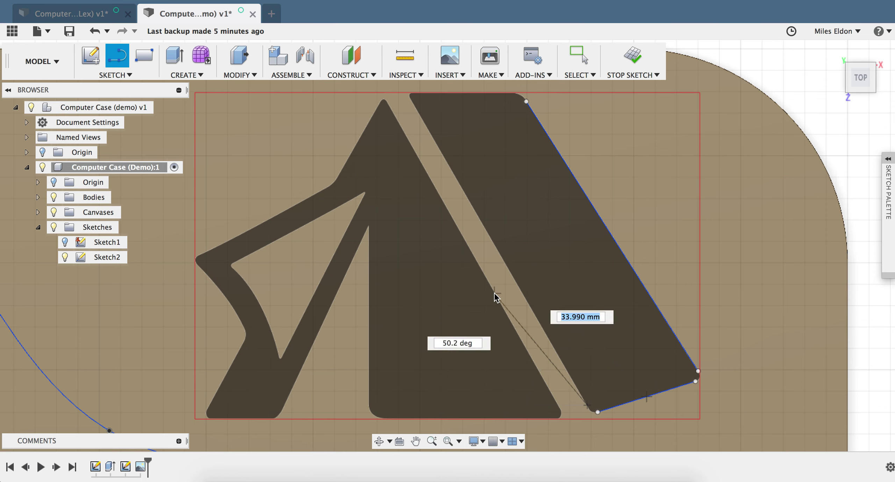
click(411, 95)
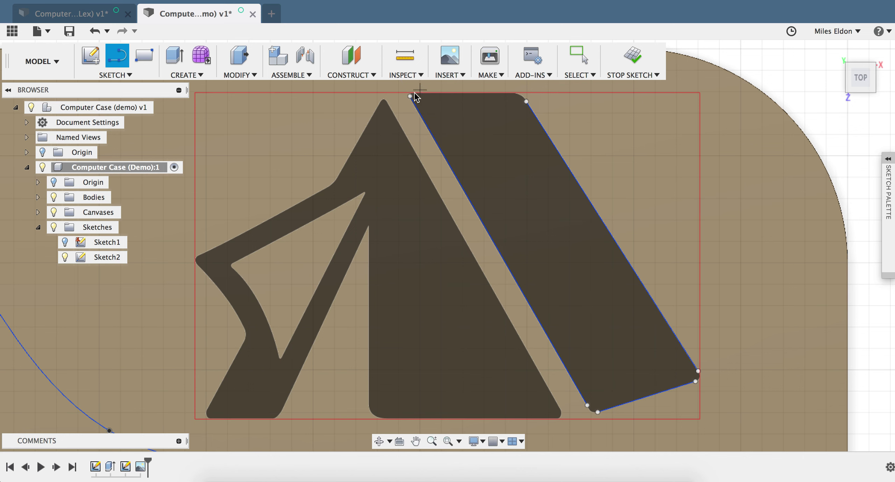
scroll(473, 95, up, 4)
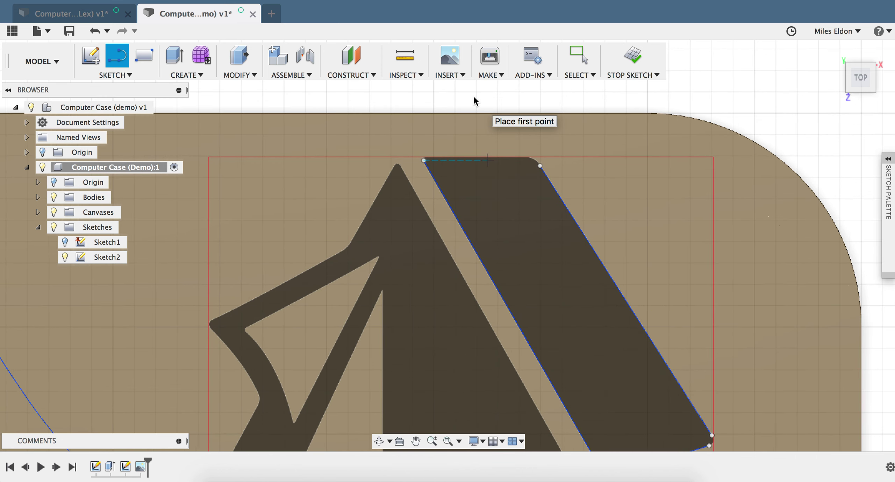
scroll(483, 137, up, 3)
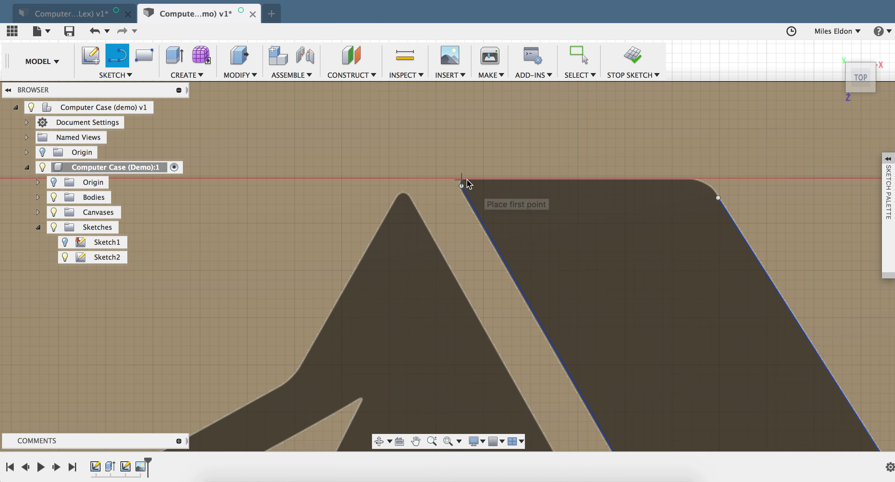
scroll(468, 178, up, 2)
scroll(468, 179, right, 3)
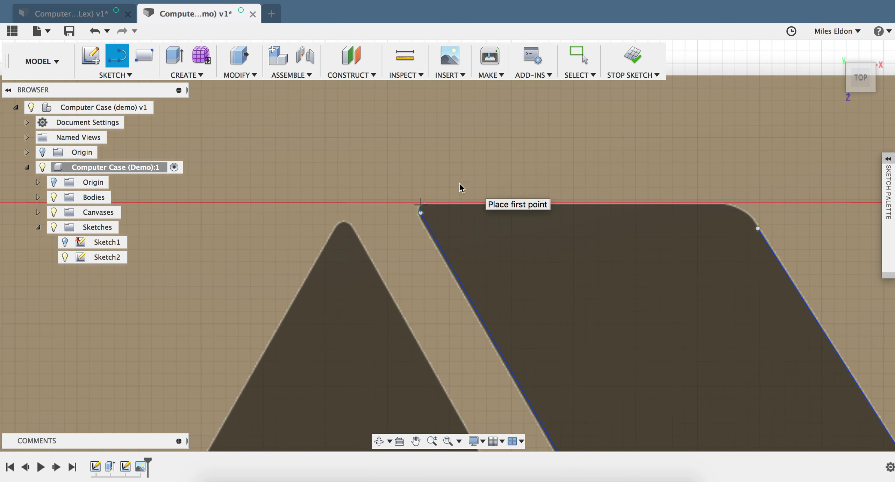
- Draw the slab's top edge from its top-left corner to where the rounding begins
click(427, 203)
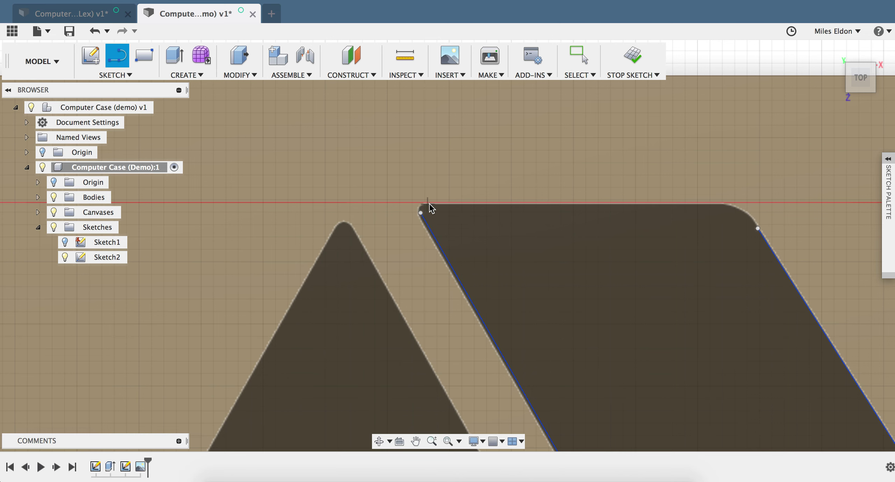
click(725, 204)
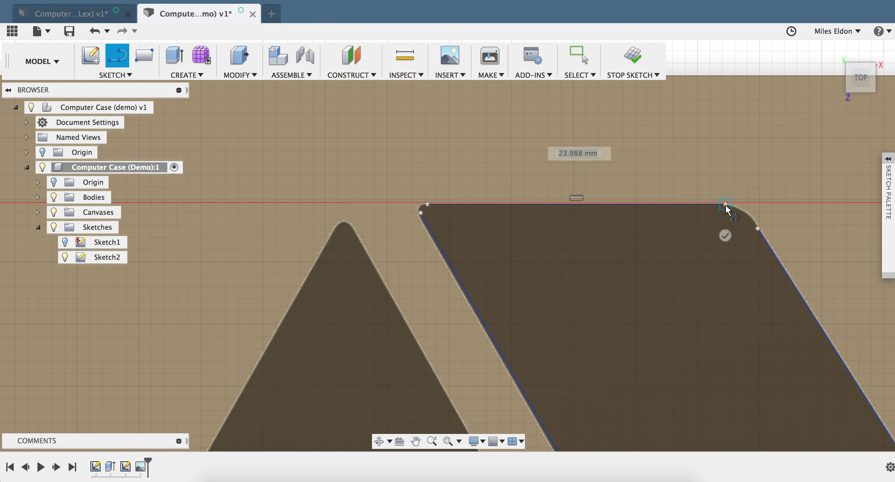
click(725, 235)
scroll(679, 260, down, 5)
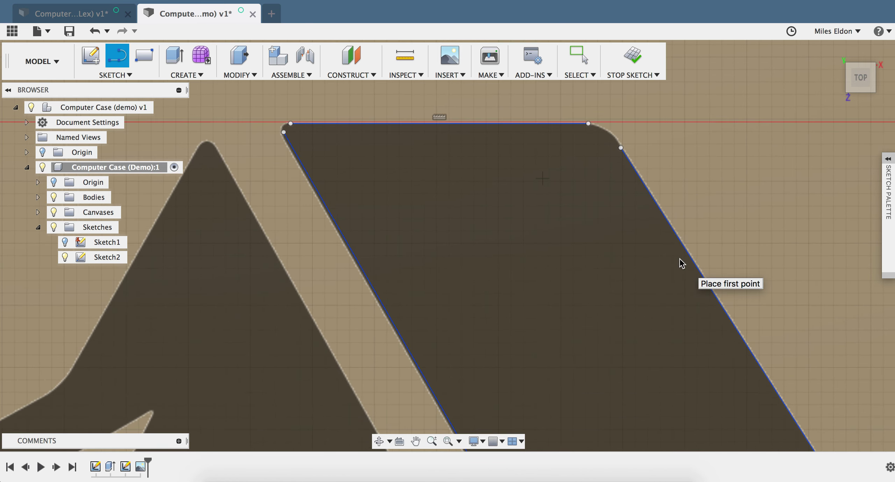
scroll(632, 265, down, 3)
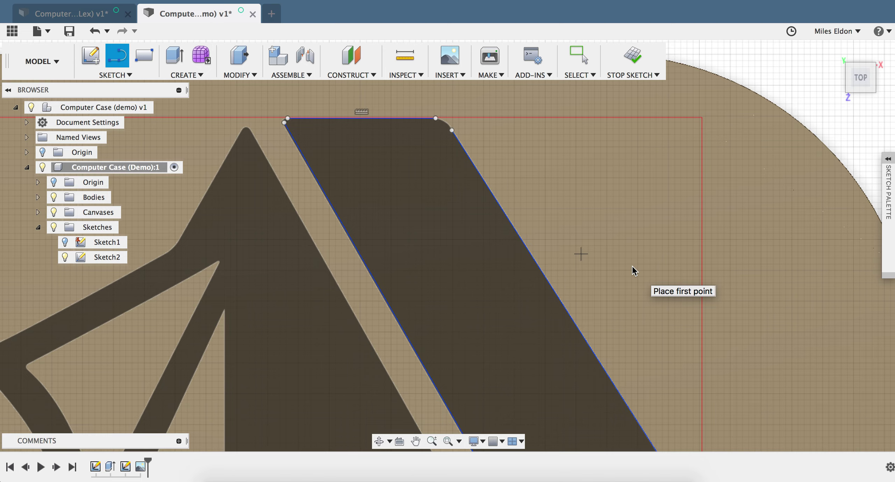
scroll(605, 274, down, 3)
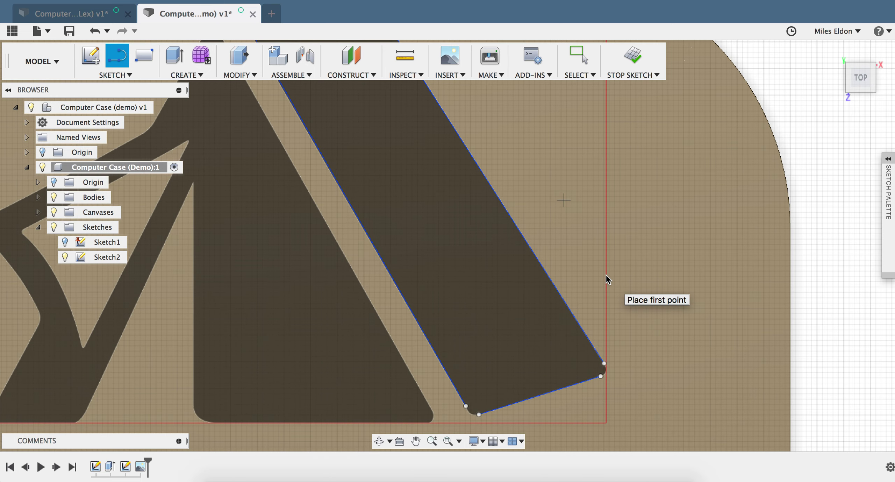
scroll(605, 274, up, 3)
scroll(606, 274, down, 3)
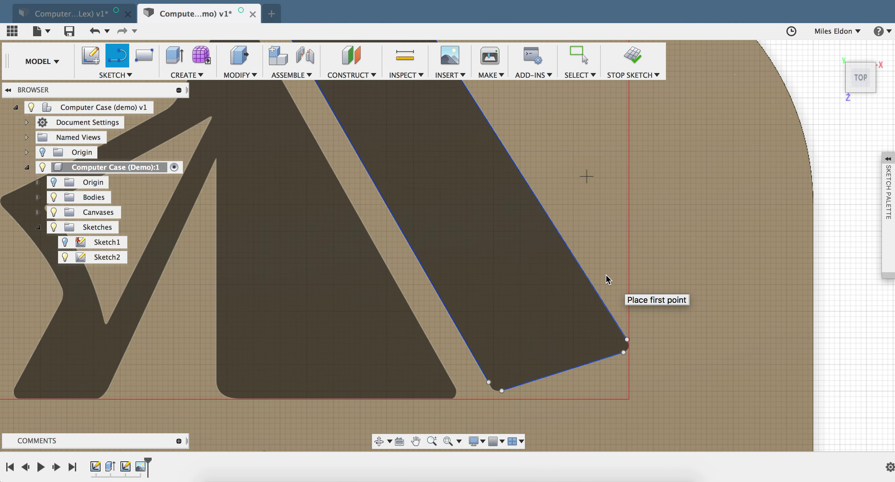
scroll(606, 274, up, 3)
scroll(606, 275, up, 3)
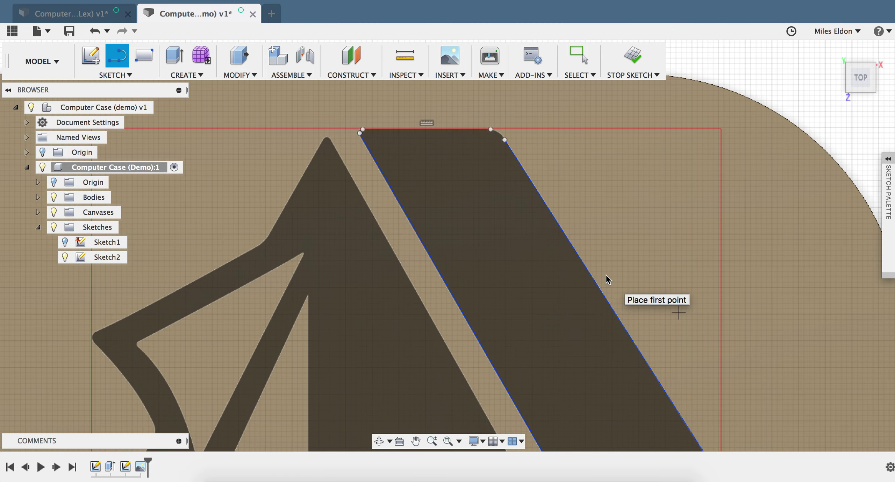
scroll(606, 275, down, 5)
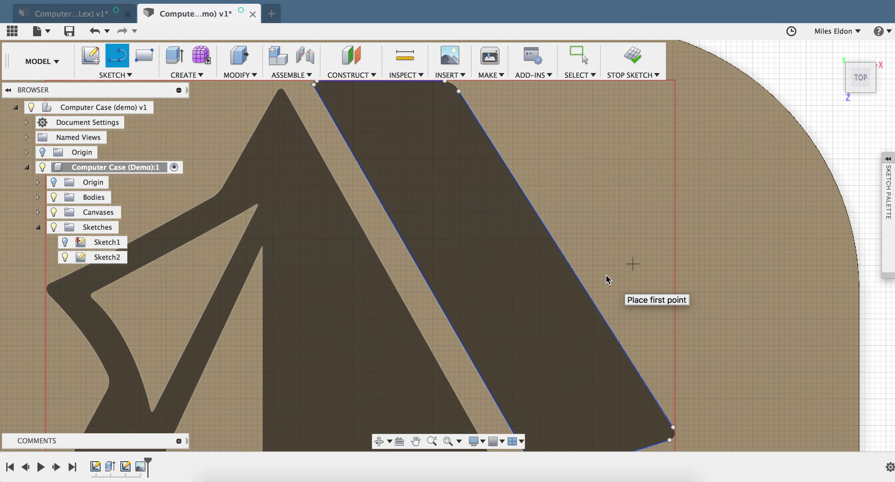
scroll(606, 275, up, 3)
scroll(608, 278, up, 4)
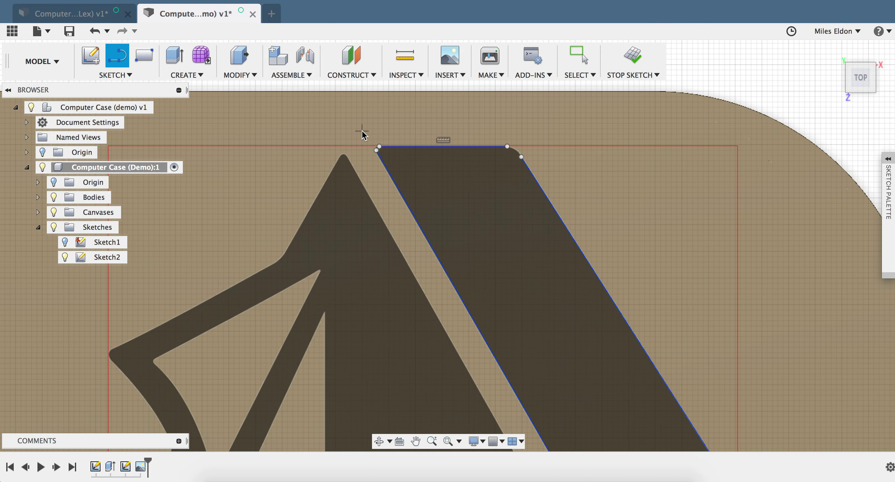
click(115, 75)
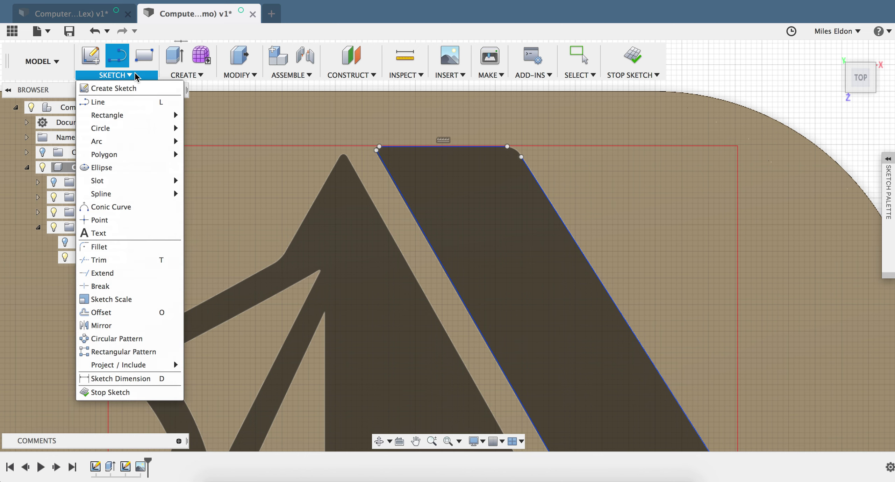
- Trace the slab's two upper rounded corners with three-point arcs
mouse_move(129, 144)
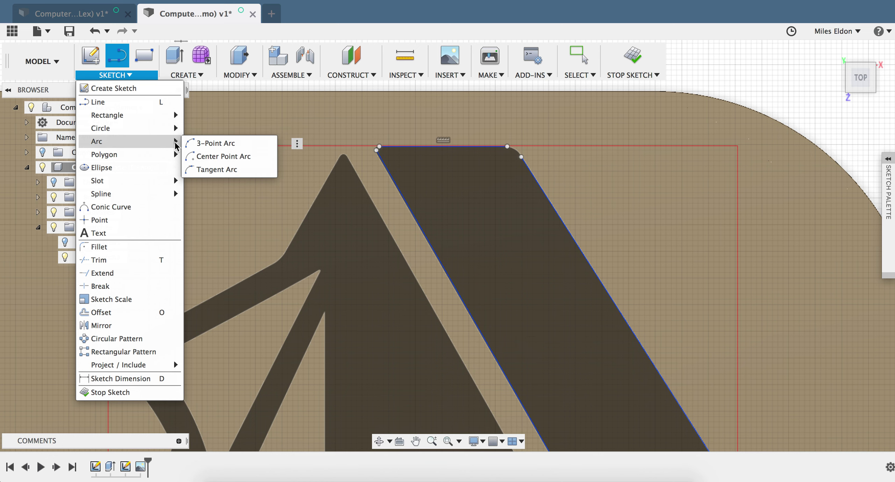
click(210, 143)
scroll(381, 140, up, 5)
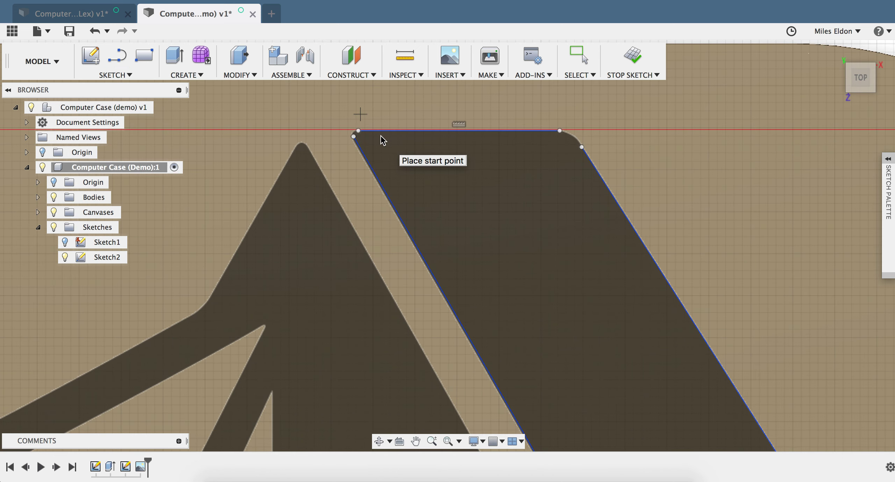
scroll(422, 159, up, 5)
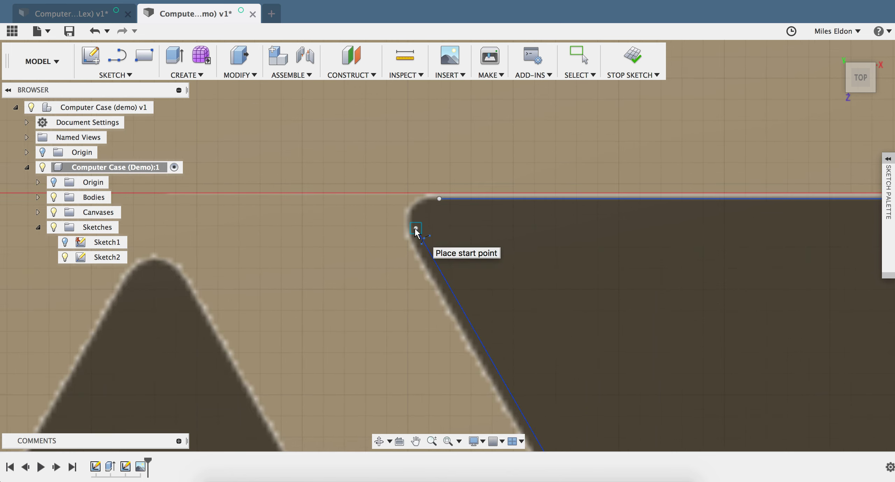
click(415, 229)
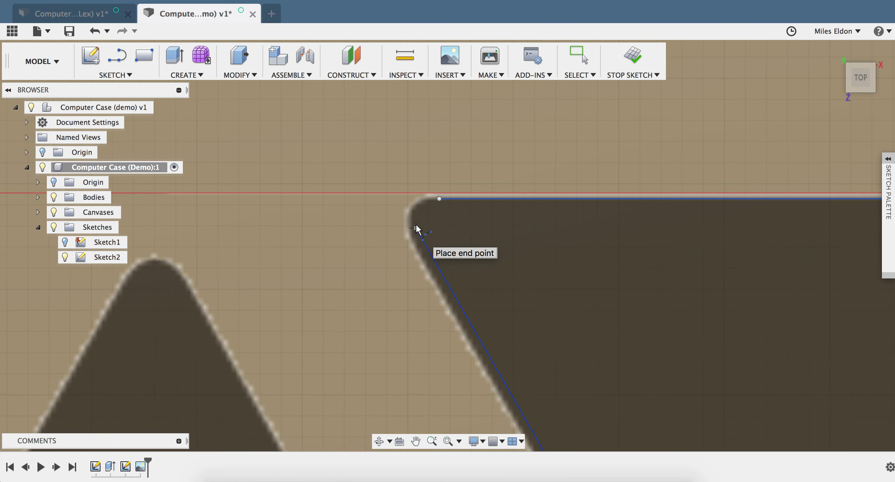
click(439, 199)
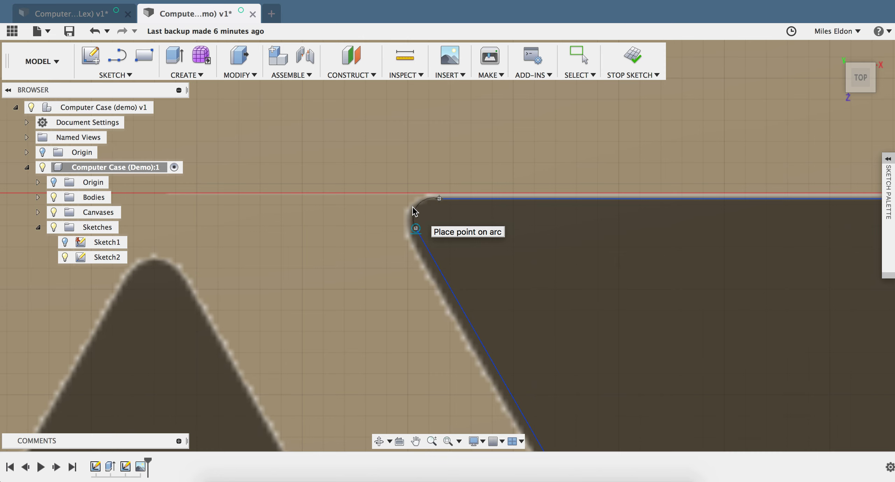
click(412, 207)
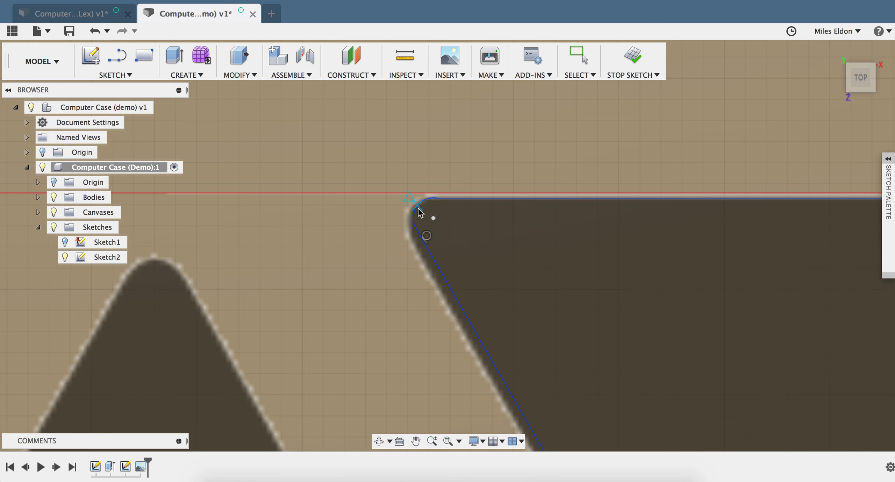
scroll(552, 220, right, 10)
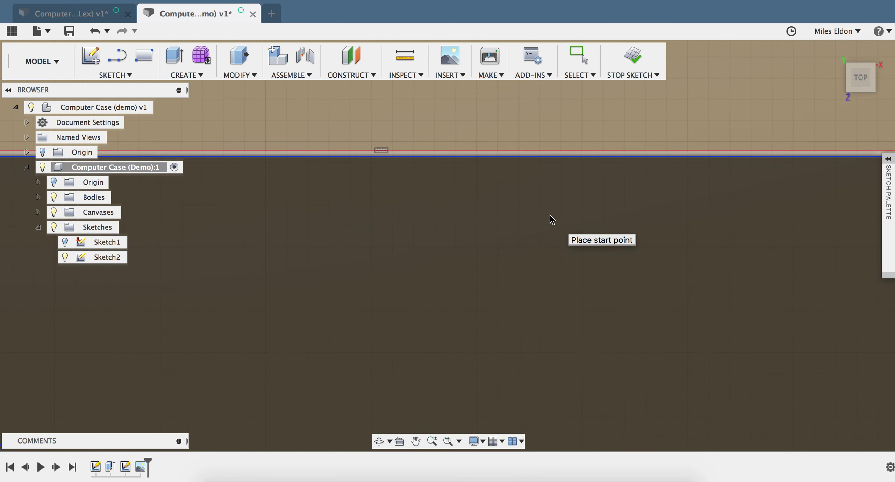
scroll(552, 220, right, 8)
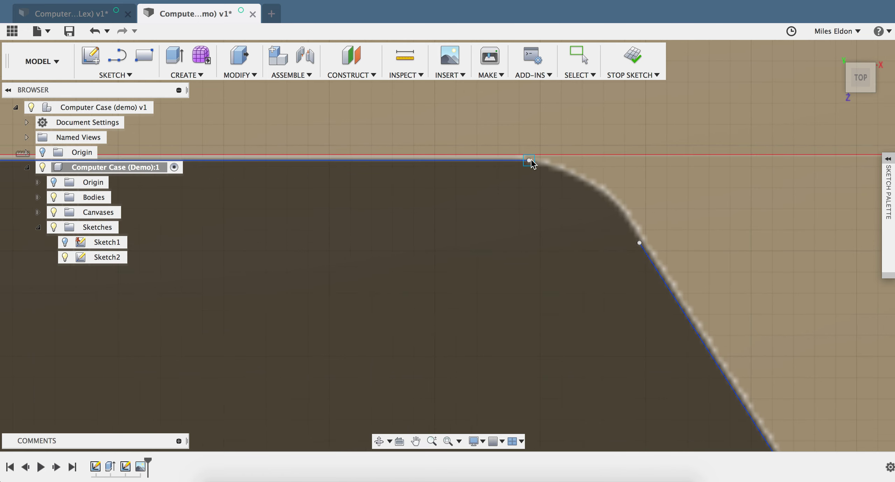
click(529, 161)
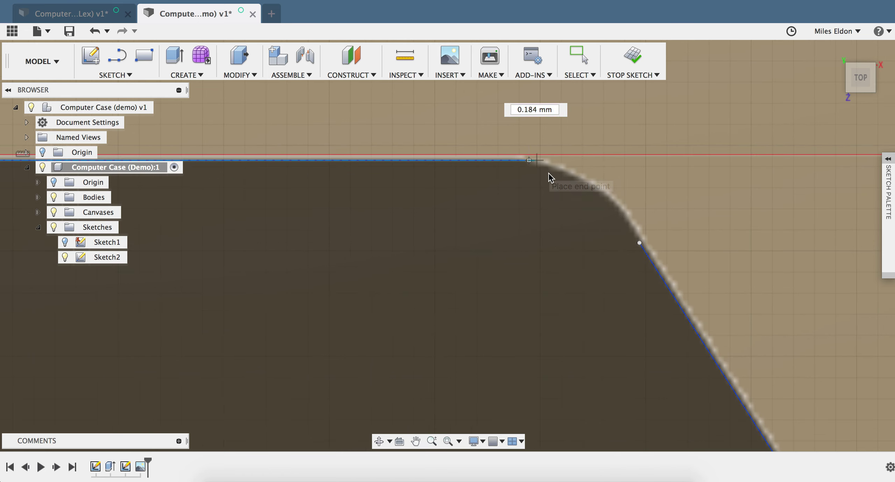
click(639, 243)
click(625, 217)
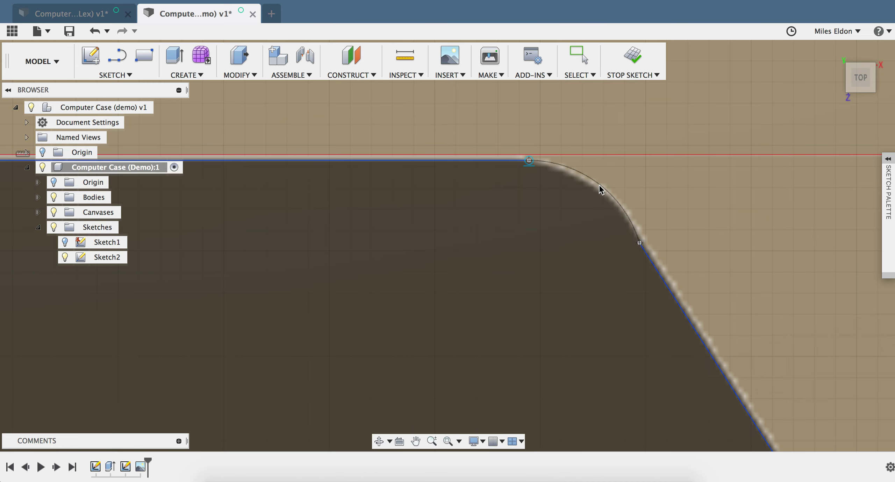
- Fillet the strip's two lower corners, at the red axis and the bottom, closing the profile
scroll(688, 239, down, 2)
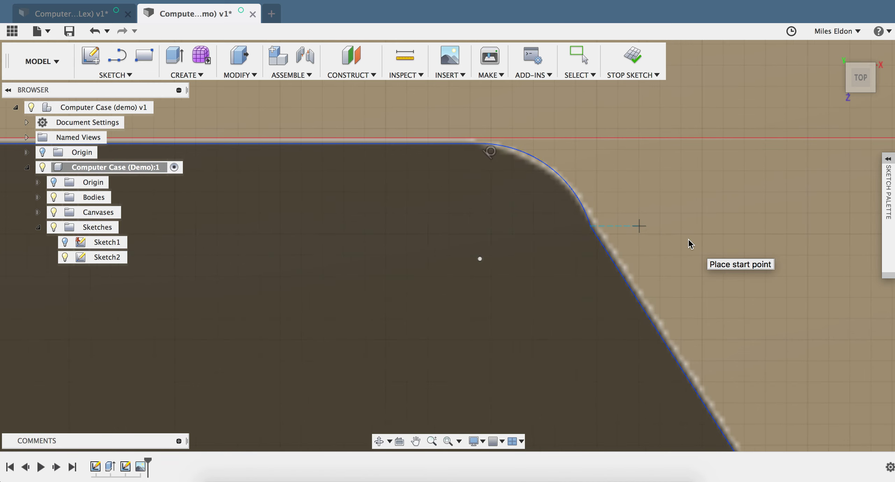
scroll(688, 239, up, 5)
scroll(687, 239, down, 3)
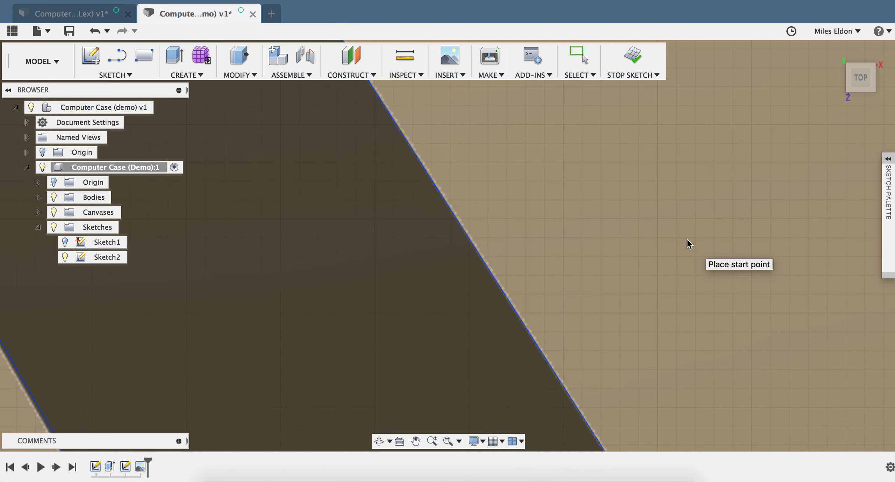
scroll(687, 239, up, 3)
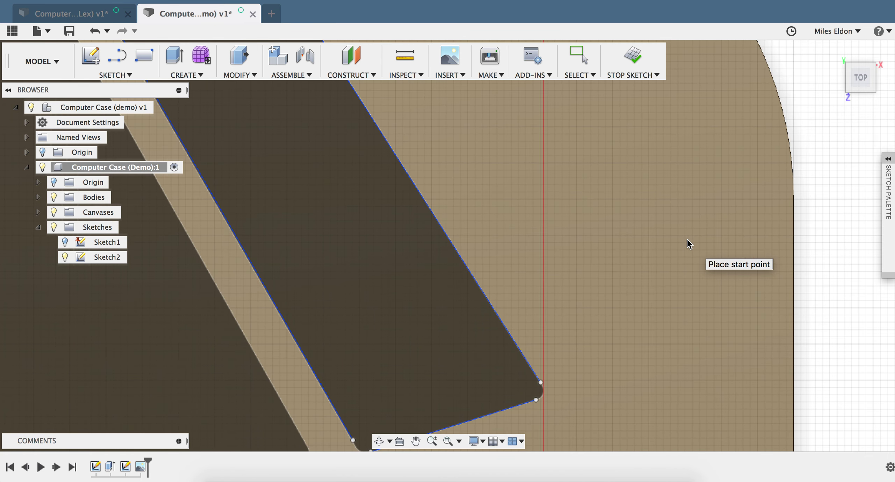
click(541, 383)
key(Return)
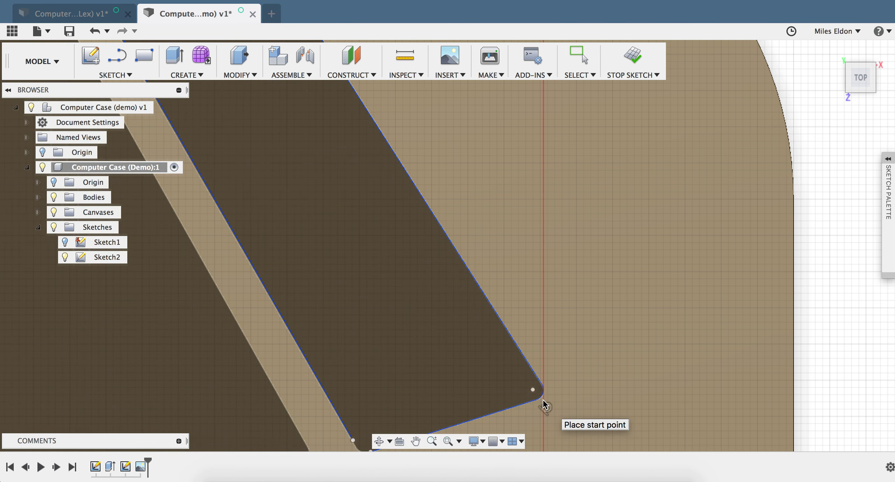
scroll(500, 431, up, 2)
scroll(501, 431, down, 2)
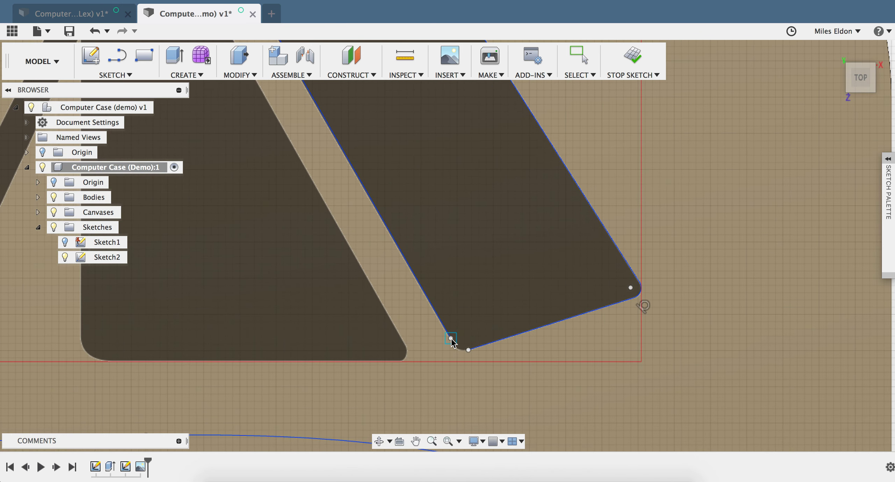
click(463, 349)
key(Return)
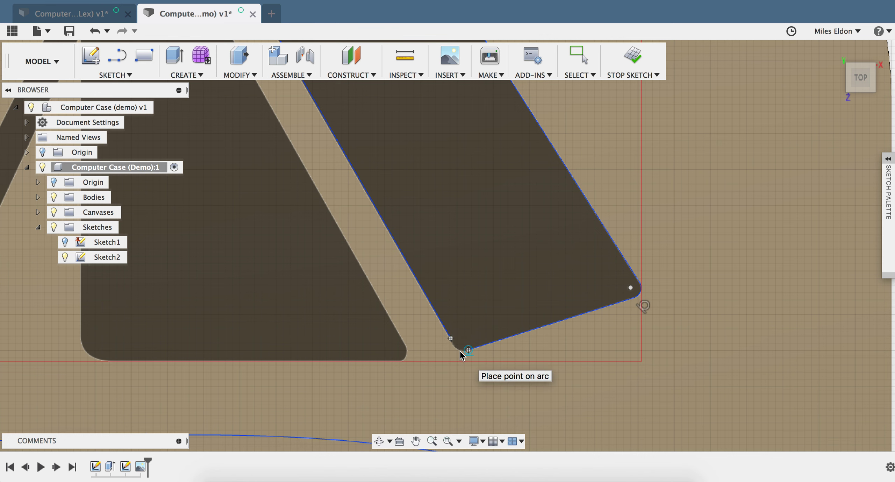
scroll(597, 223, down, 4)
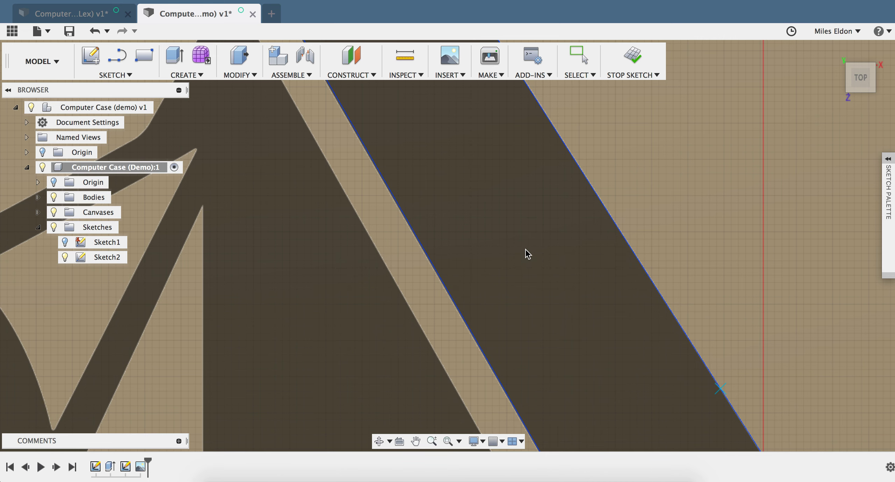
key(Escape)
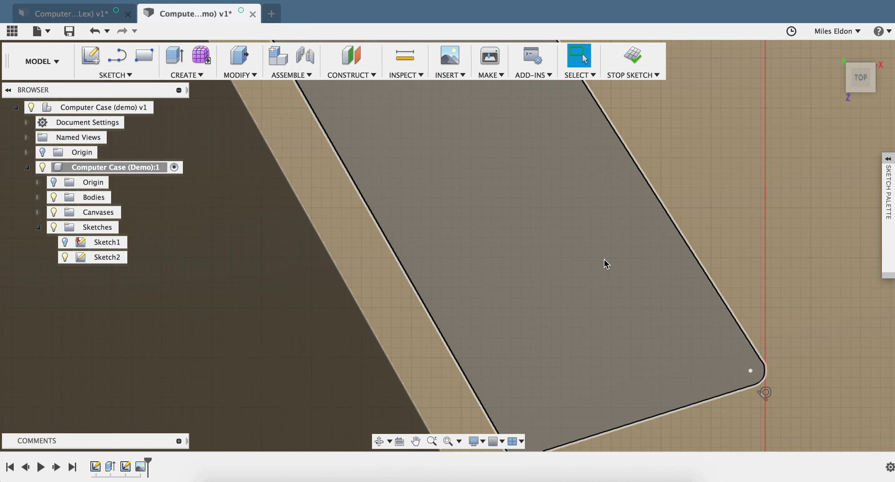
- Zoom around to inspect the closed slab profile against the tent image
scroll(597, 266, up, 2)
scroll(612, 265, down, 1)
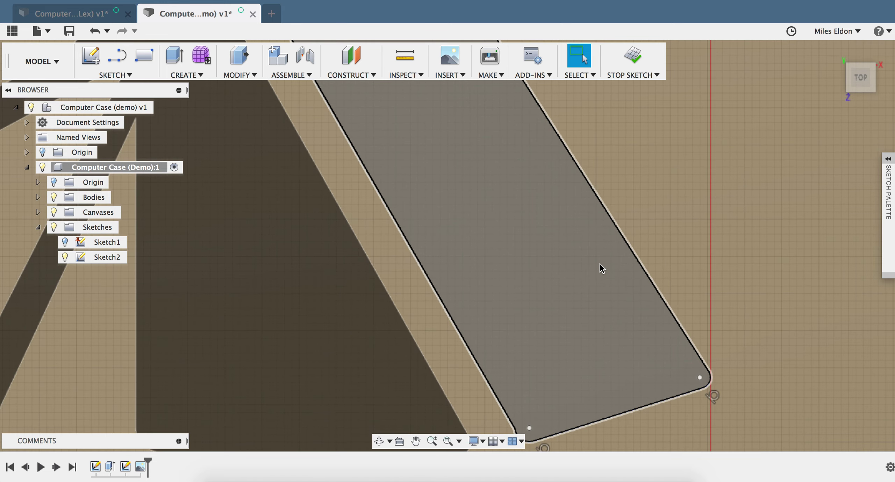
scroll(600, 268, up, 2)
scroll(600, 263, up, 2)
scroll(527, 315, down, 2)
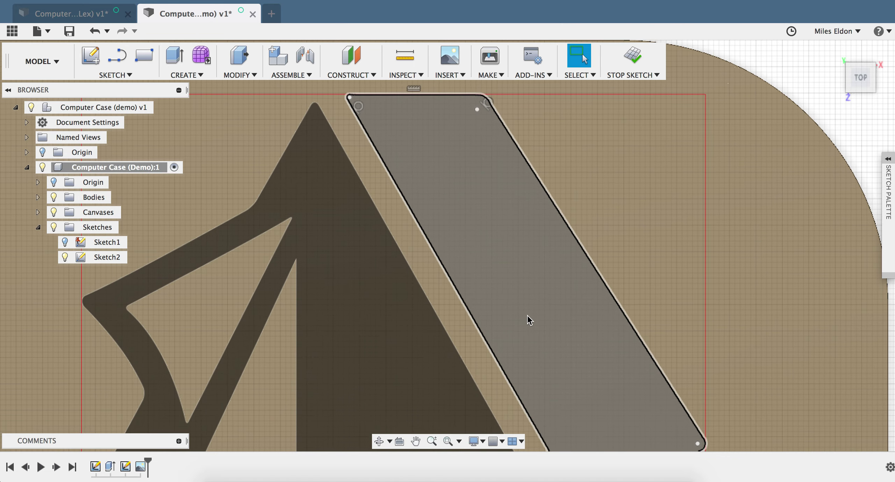
scroll(553, 300, down, 3)
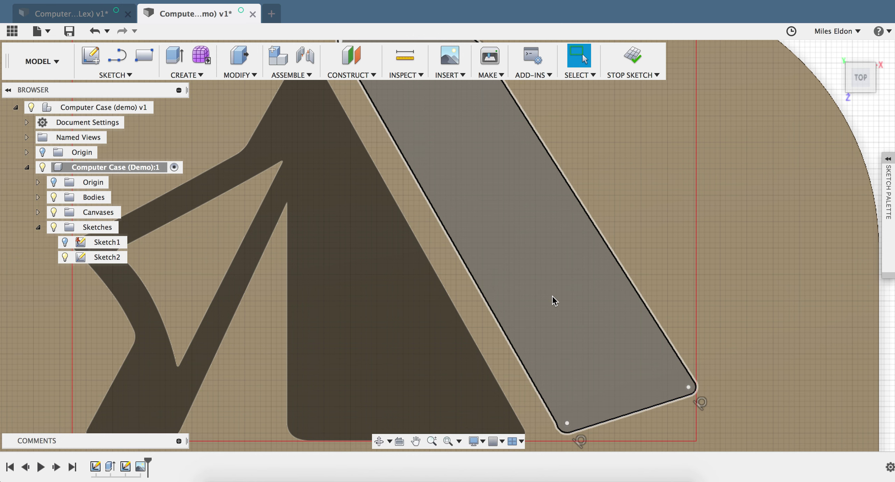
scroll(552, 295, up, 4)
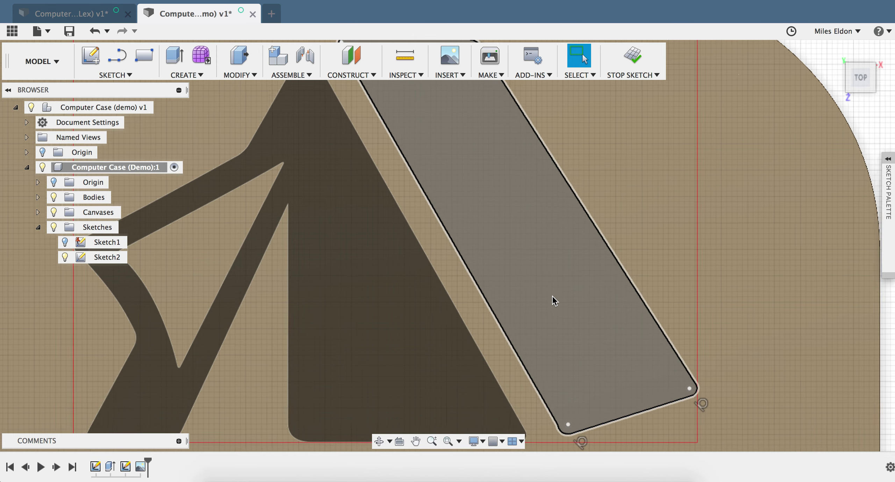
scroll(553, 295, down, 6)
scroll(553, 295, up, 3)
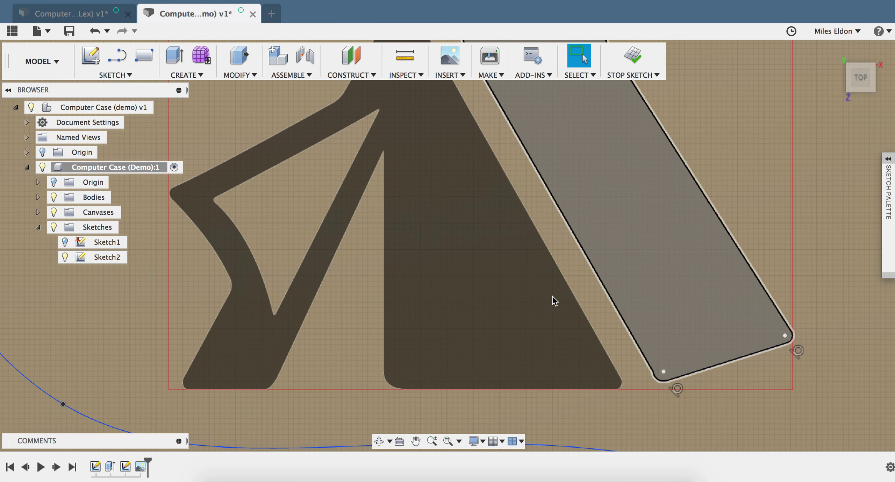
scroll(552, 295, down, 3)
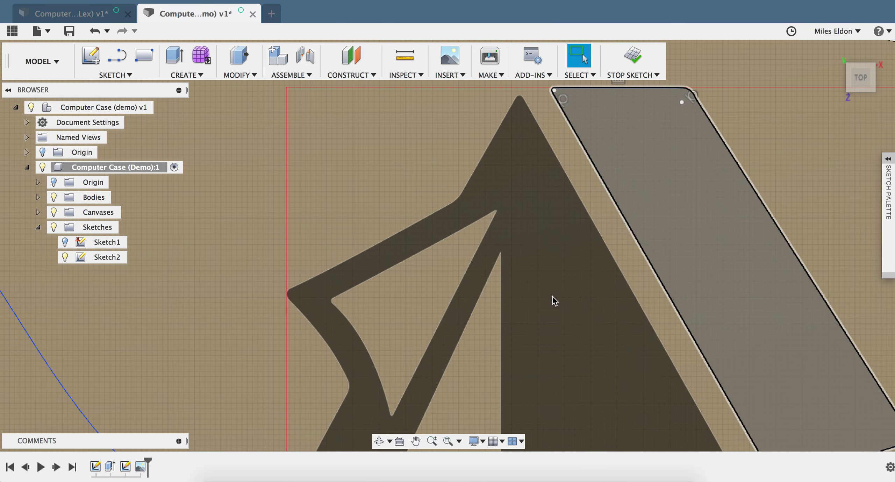
scroll(554, 291, up, 1)
scroll(553, 280, down, 1)
scroll(551, 277, down, 5)
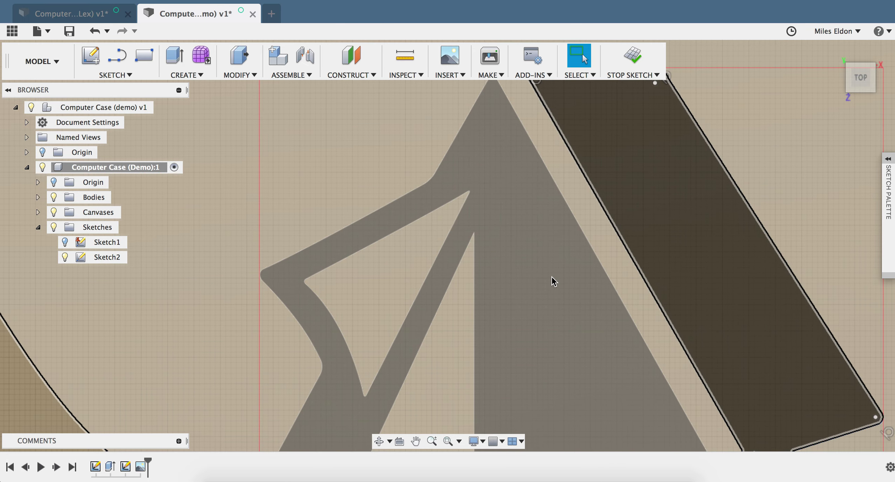
scroll(544, 276, down, 1)
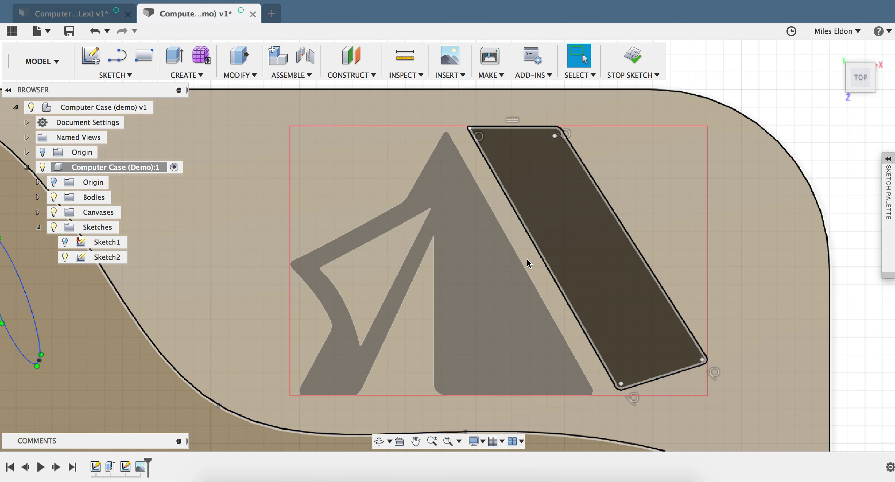
scroll(523, 260, up, 1)
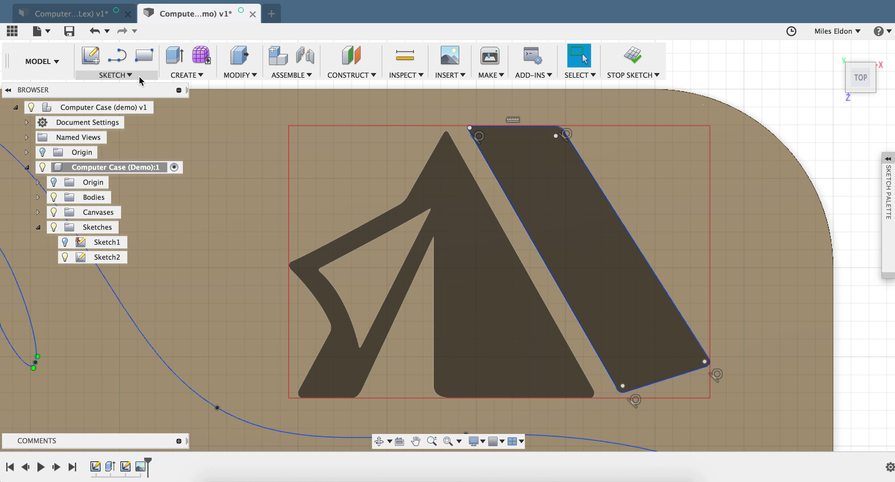
click(139, 76)
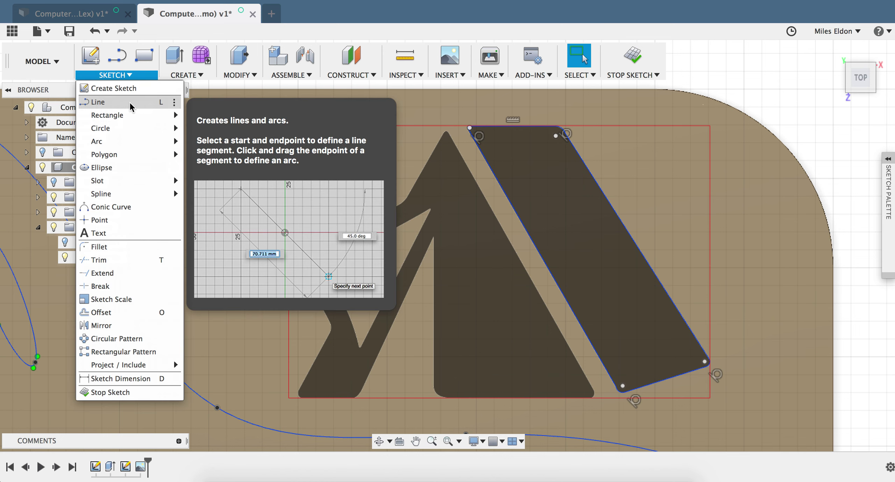
- Draw a line along the triangle's slanted edge from its apex to the bottom-right corner
click(129, 101)
click(446, 130)
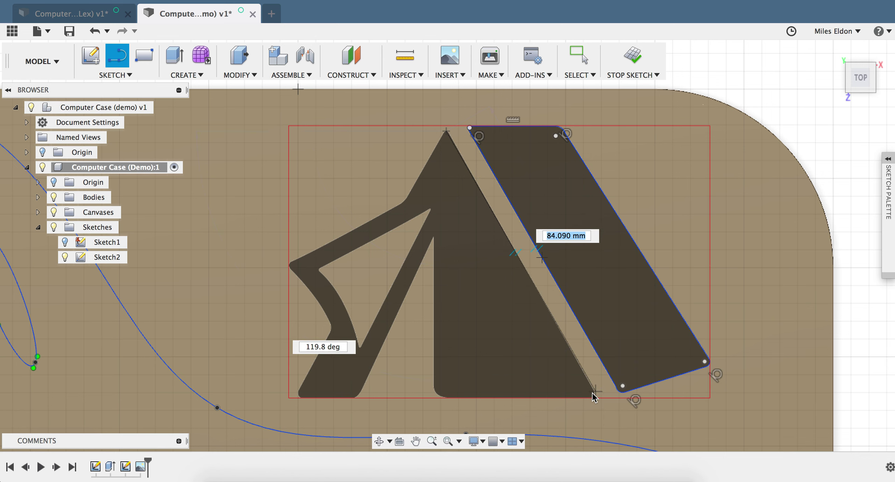
scroll(590, 394, up, 5)
scroll(606, 404, down, 3)
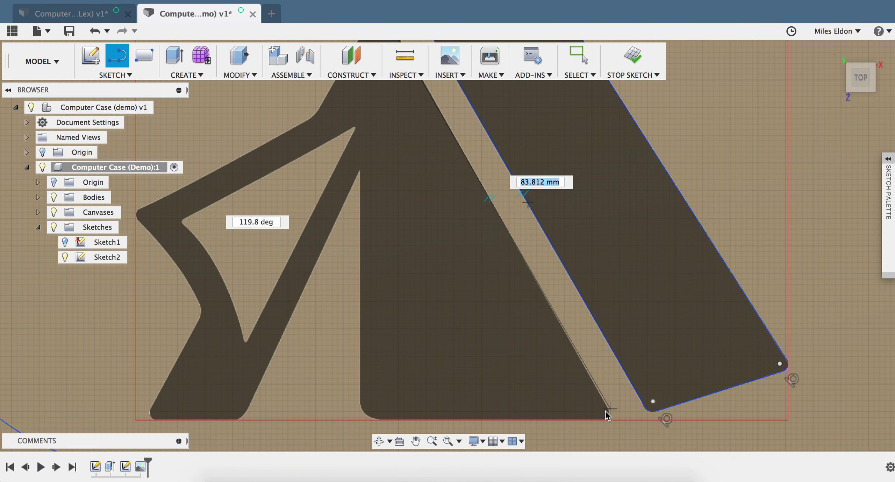
scroll(607, 411, up, 2)
scroll(606, 415, down, 3)
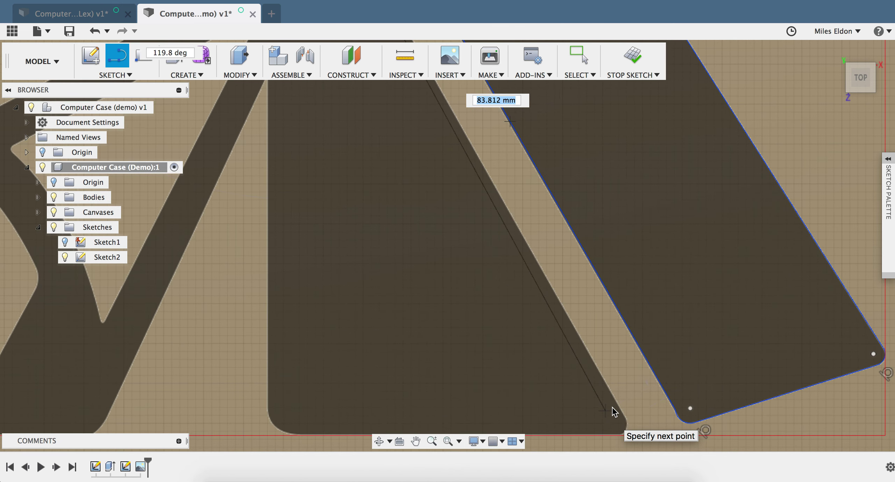
click(626, 419)
click(602, 434)
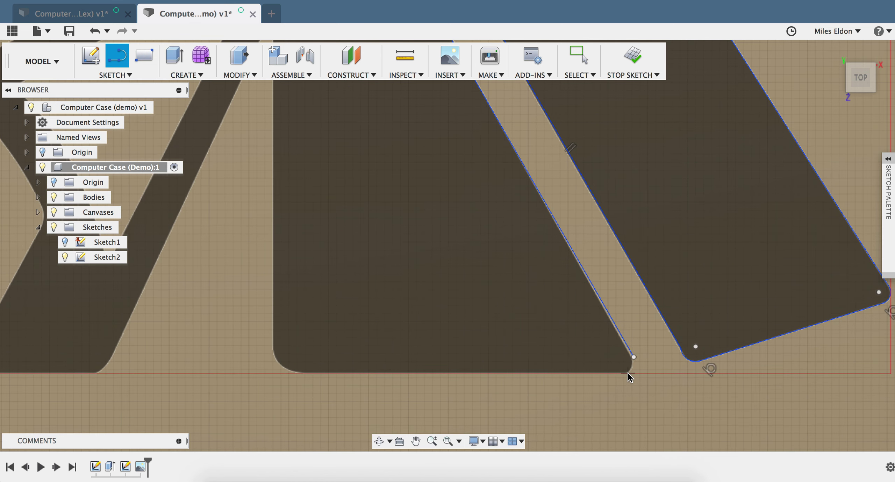
- Trace the triangle's bottom edge leftward and the inner vertical edge up to its top
click(626, 373)
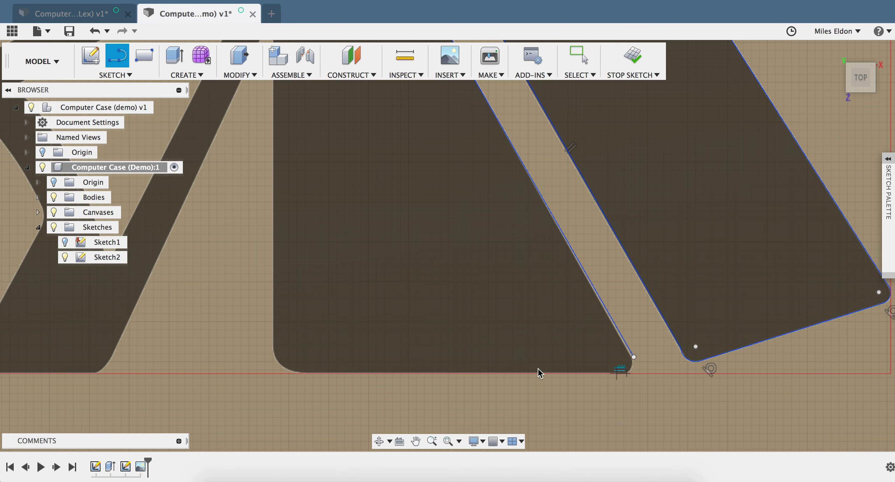
click(300, 373)
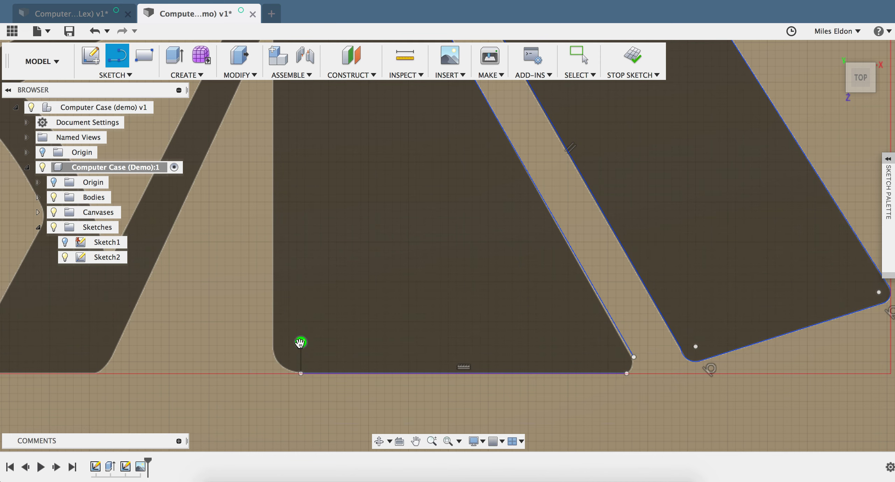
scroll(300, 342, up, 5)
scroll(300, 342, left, 5)
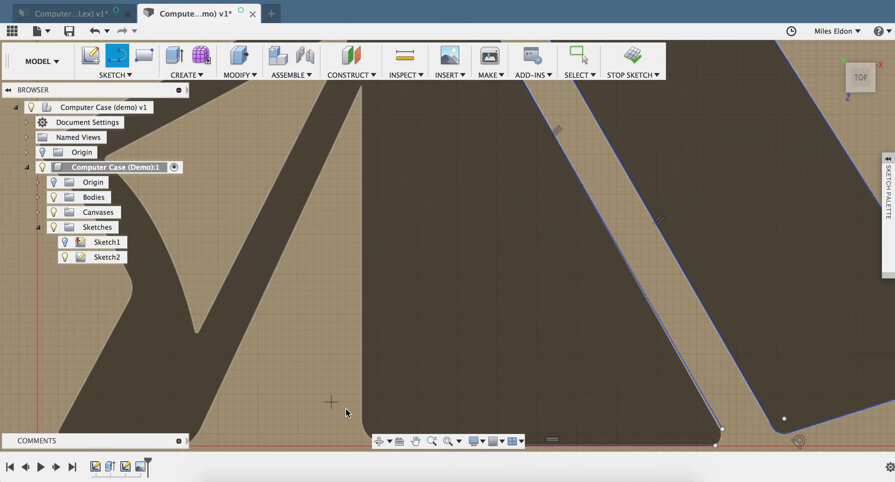
click(363, 422)
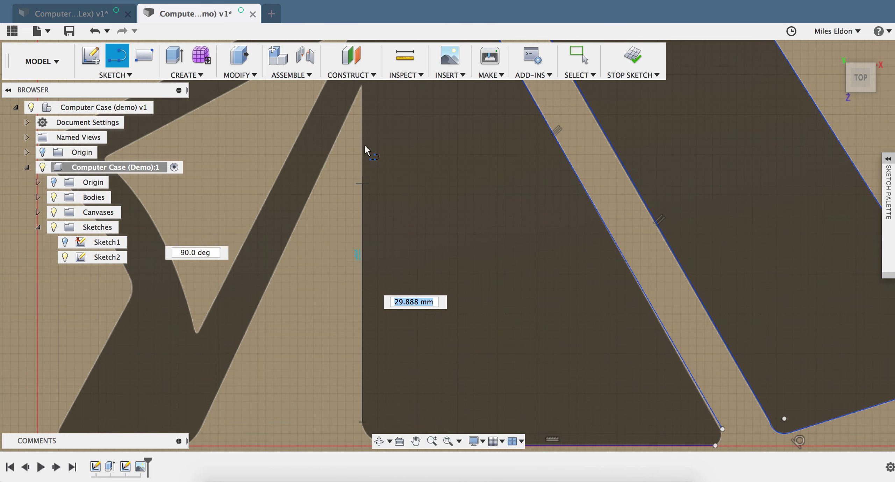
click(360, 84)
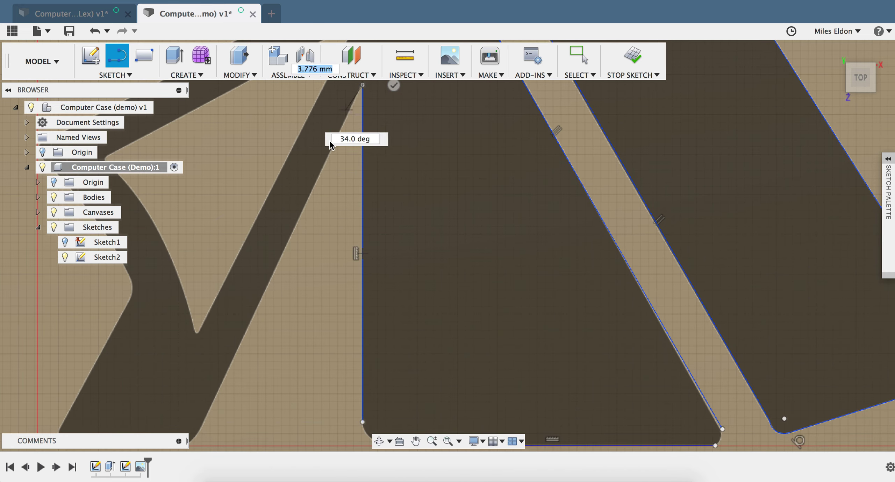
- End the slanted line at the leg's bottom and begin a line at its rounded bottom corner
scroll(297, 212, down, 5)
scroll(296, 211, left, 2)
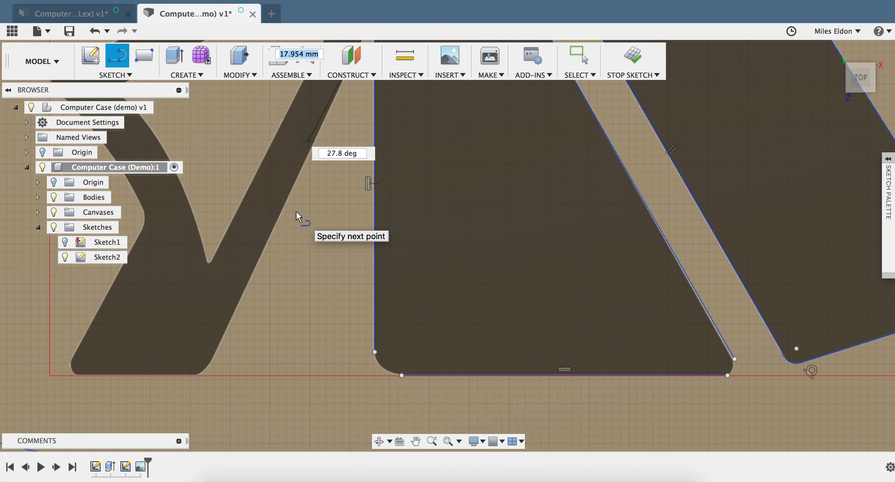
click(225, 342)
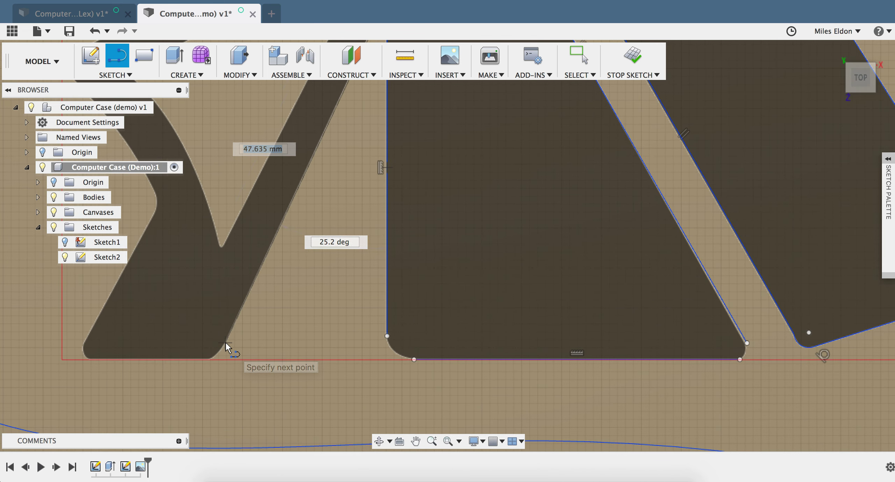
click(197, 329)
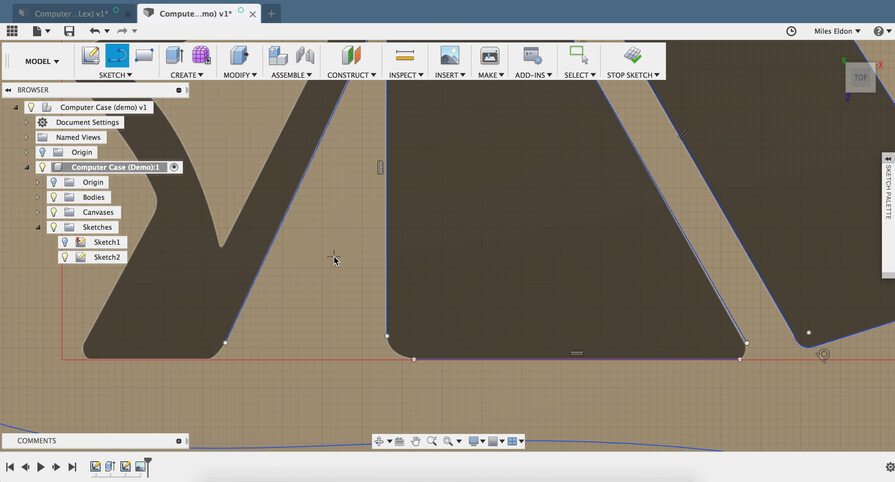
scroll(334, 258, up, 3)
scroll(354, 218, down, 5)
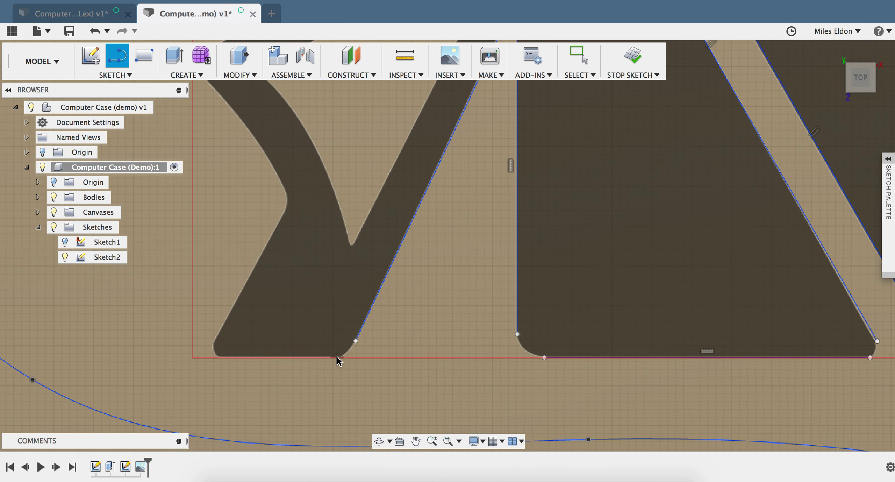
click(337, 357)
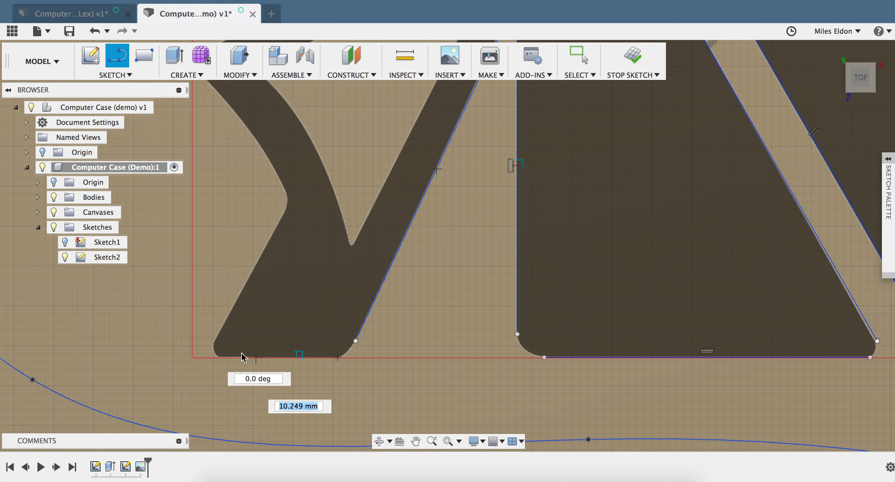
- Draw lines along the left leg's base and its outer edge up to the bend
click(221, 354)
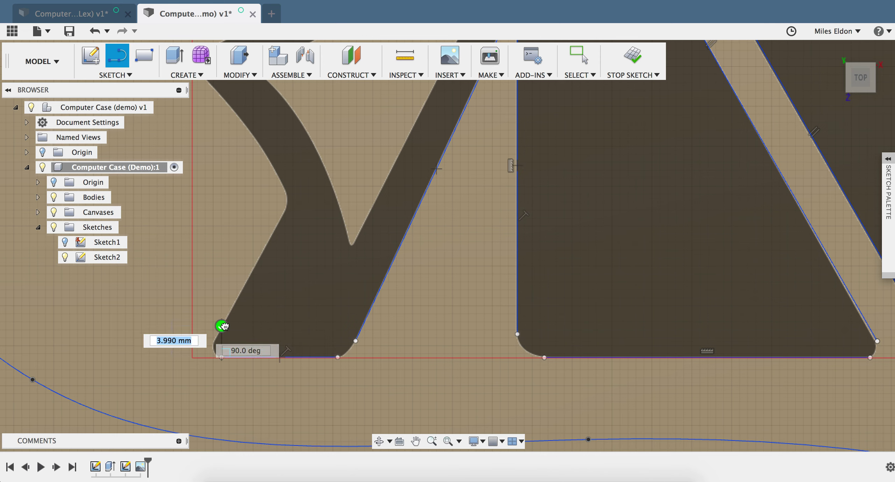
key(Escape)
click(213, 343)
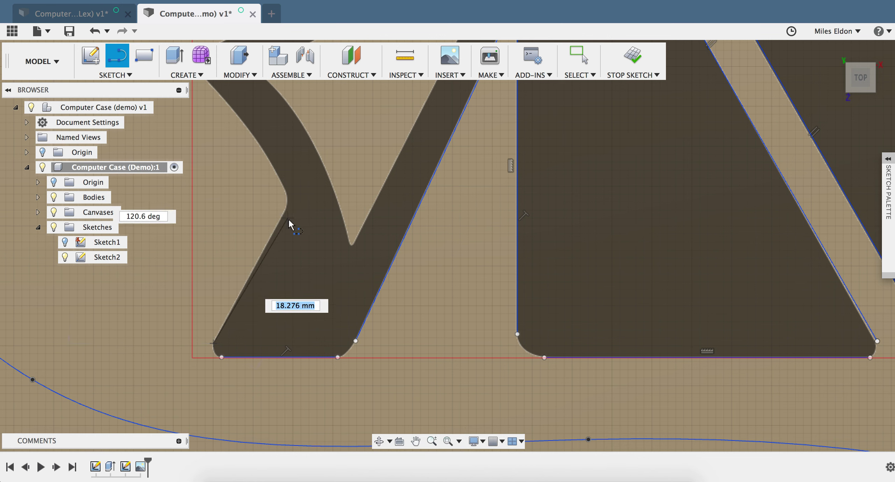
click(283, 210)
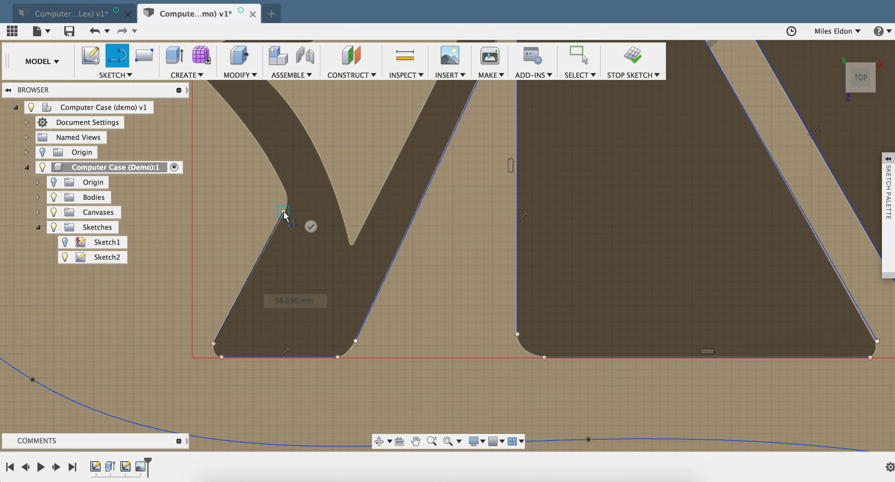
click(311, 226)
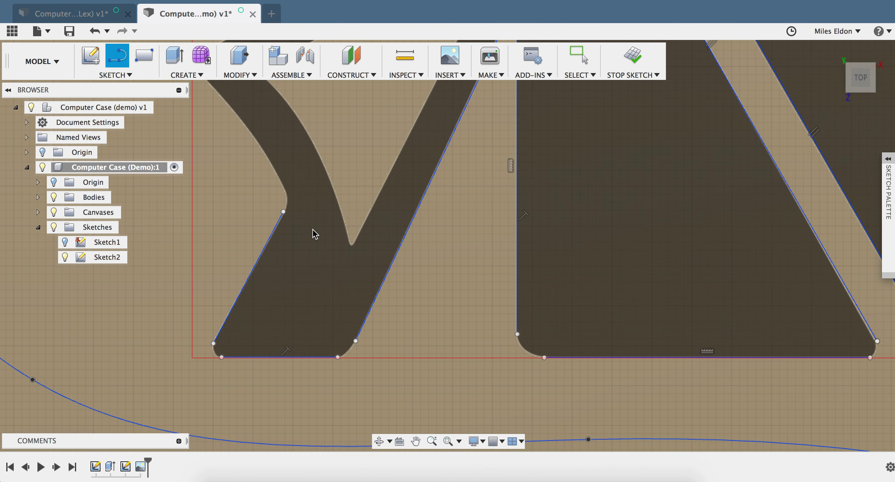
- Trace the arm's upper edge from its left corner through the bend to the apex, closing the profile
scroll(312, 230, up, 10)
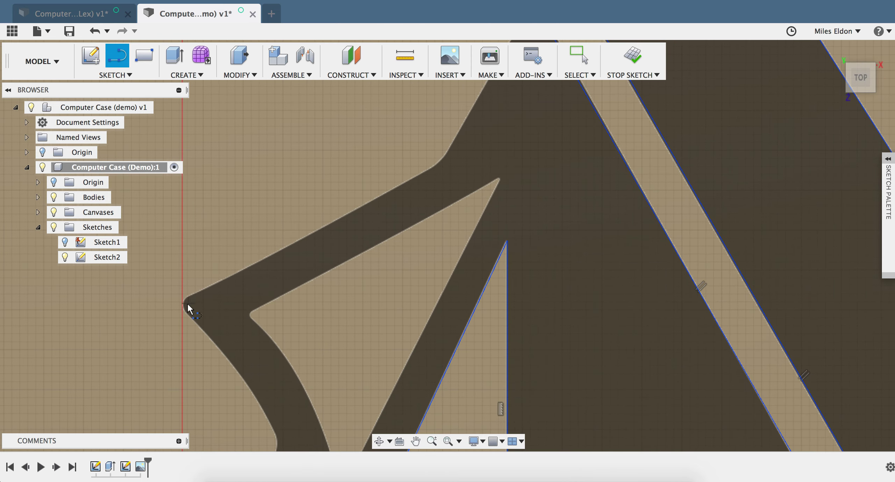
click(184, 298)
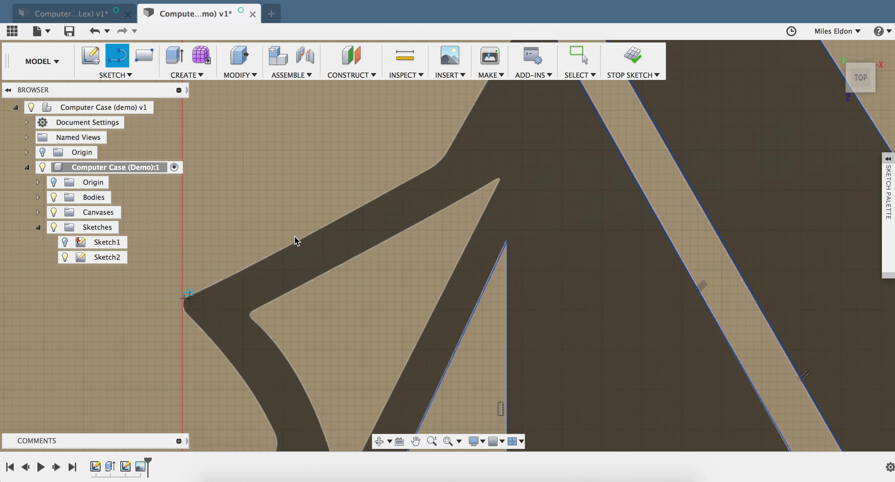
click(431, 167)
scroll(469, 123, up, 5)
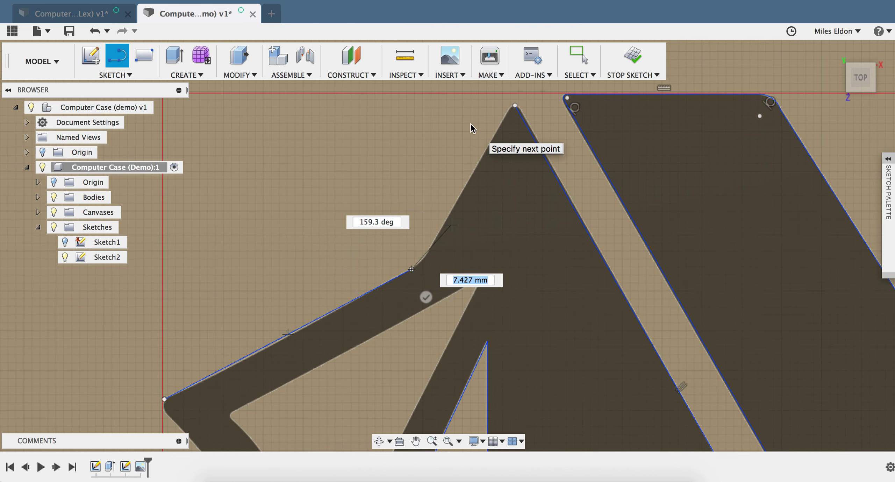
click(426, 255)
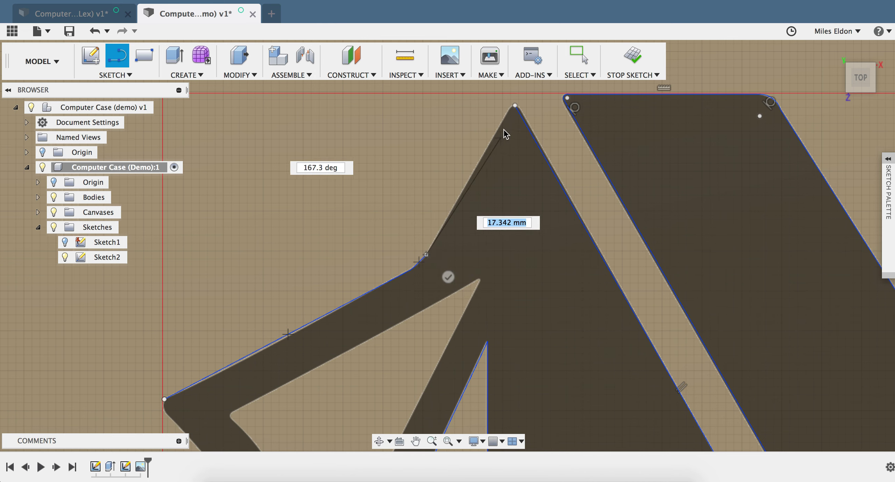
click(514, 106)
scroll(574, 308, down, 3)
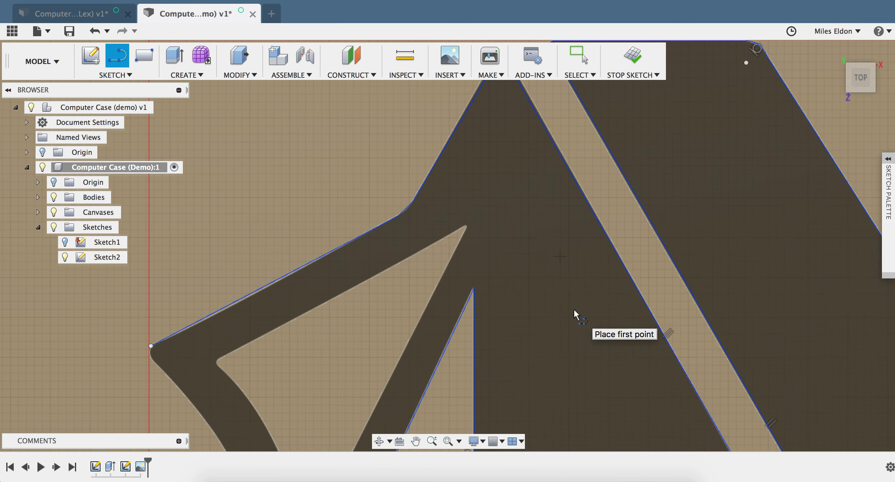
- Draw lines from the opening's inner left corner up to its apex and down to the lower V point
scroll(574, 310, down, 10)
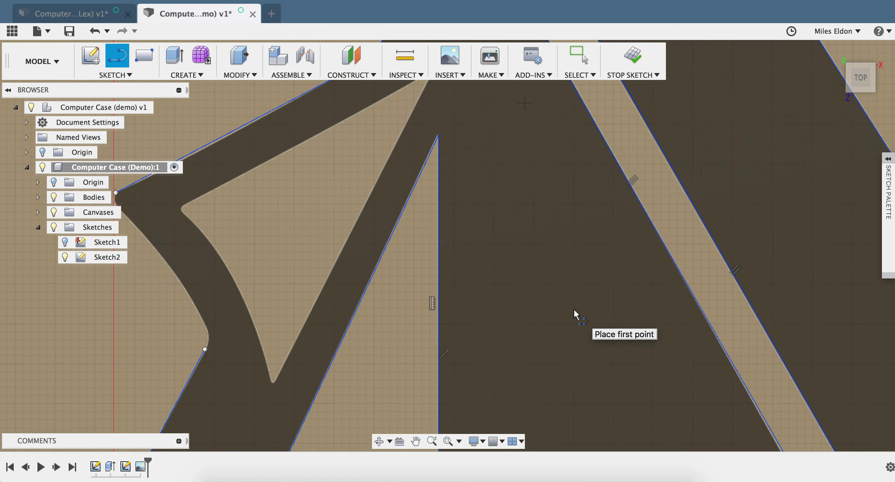
scroll(574, 307, up, 10)
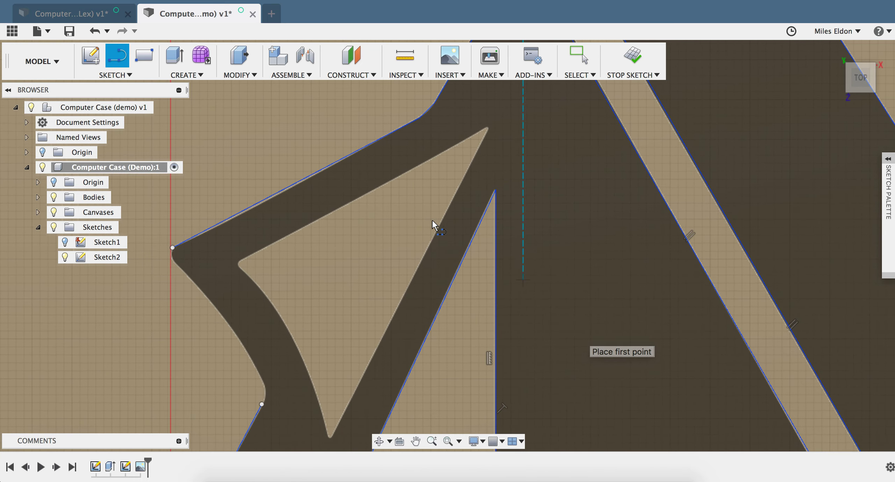
click(238, 260)
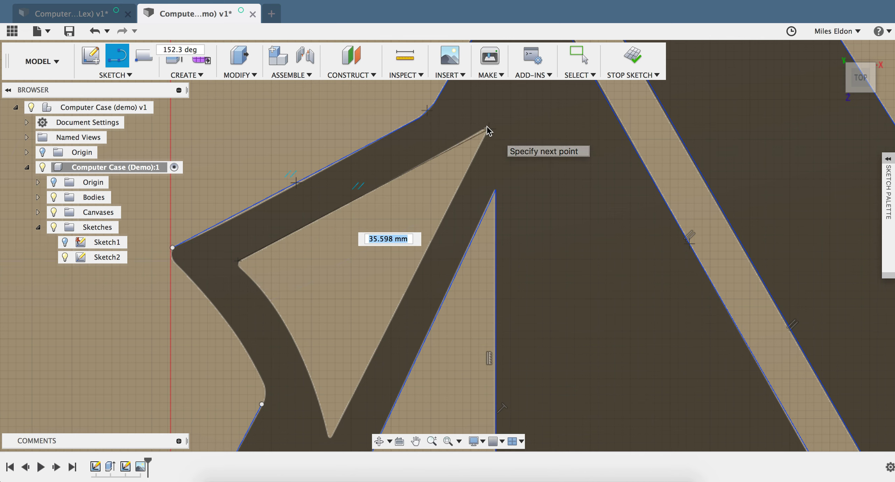
scroll(489, 128, up, 3)
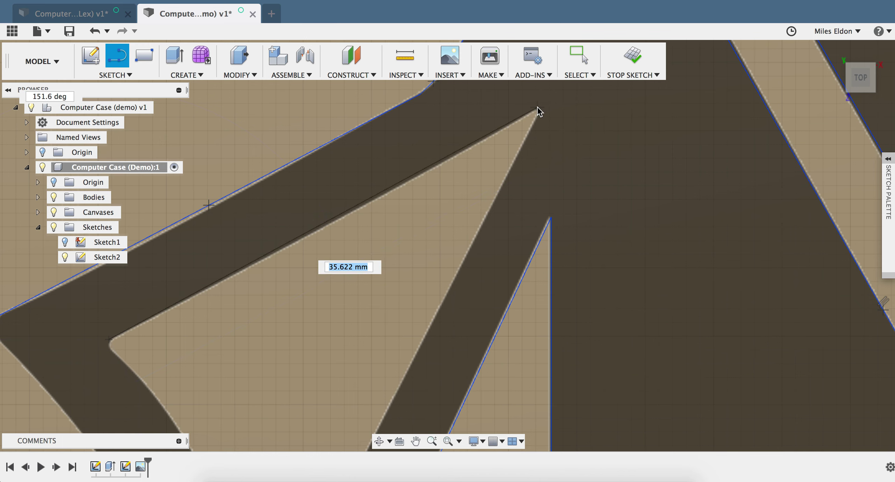
click(538, 106)
scroll(426, 329, down, 5)
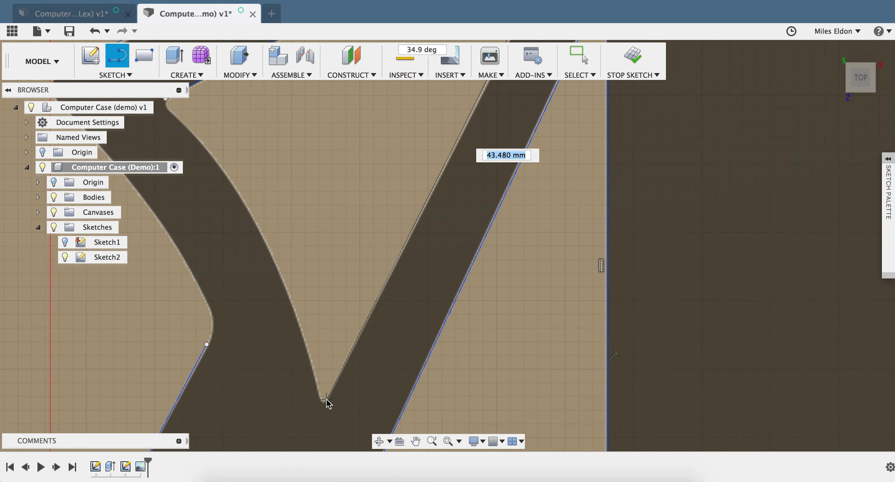
click(325, 401)
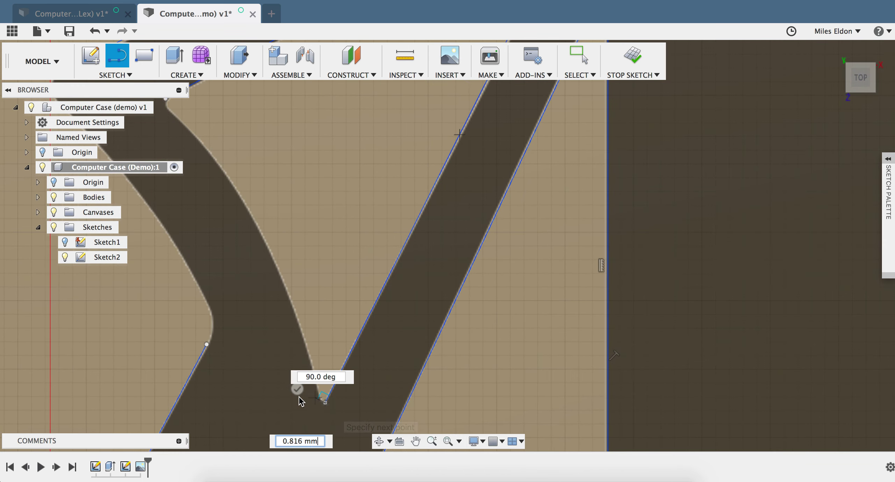
scroll(333, 339, up, 5)
scroll(332, 339, up, 5)
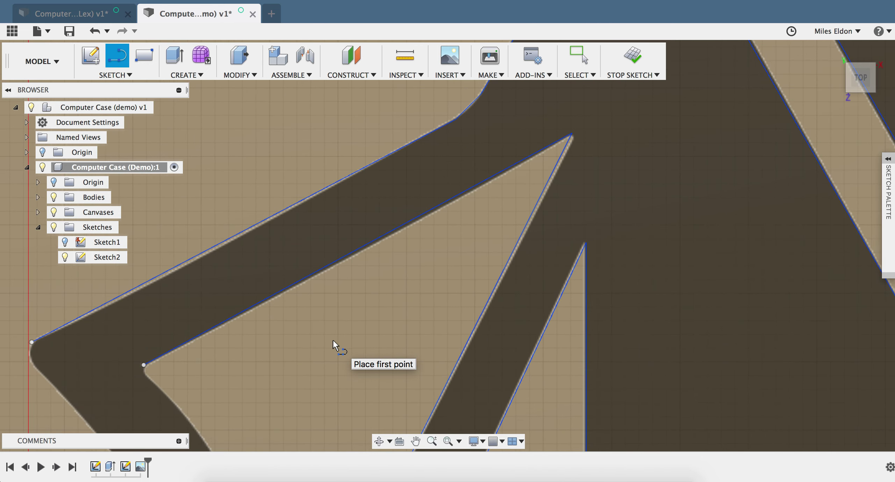
key(Escape)
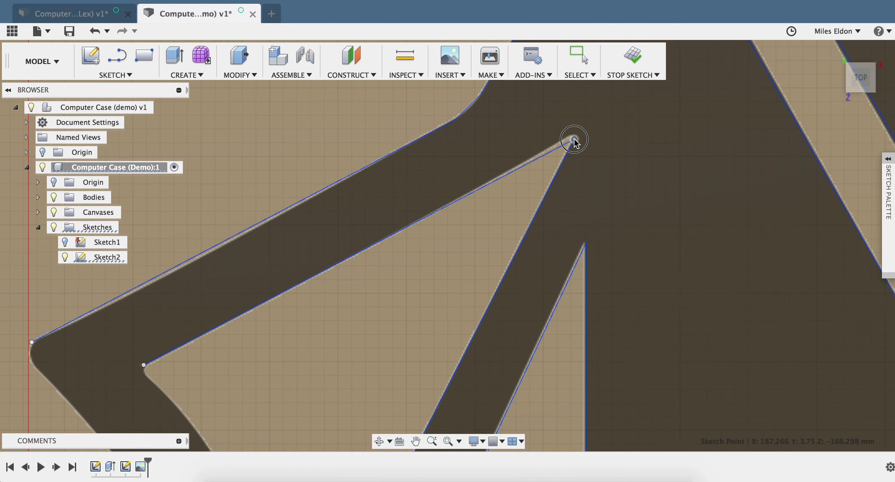
- Adjust the opening's apex point, then select the tent profile to confirm it is closed and shaded
drag(575, 136, 659, 214)
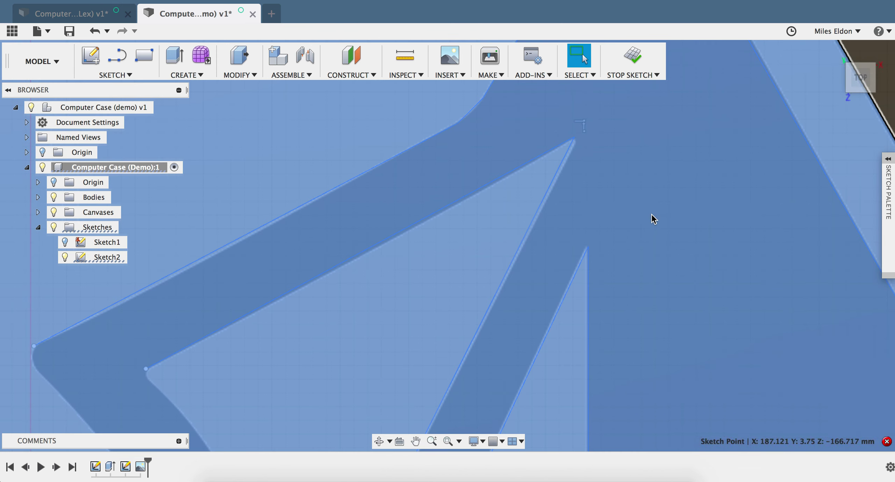
click(652, 216)
key(Escape)
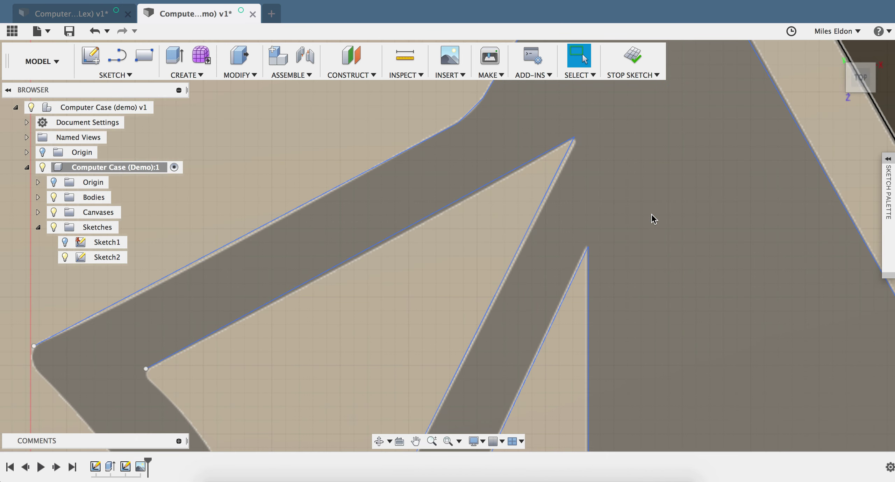
scroll(653, 218, up, 5)
scroll(555, 322, down, 5)
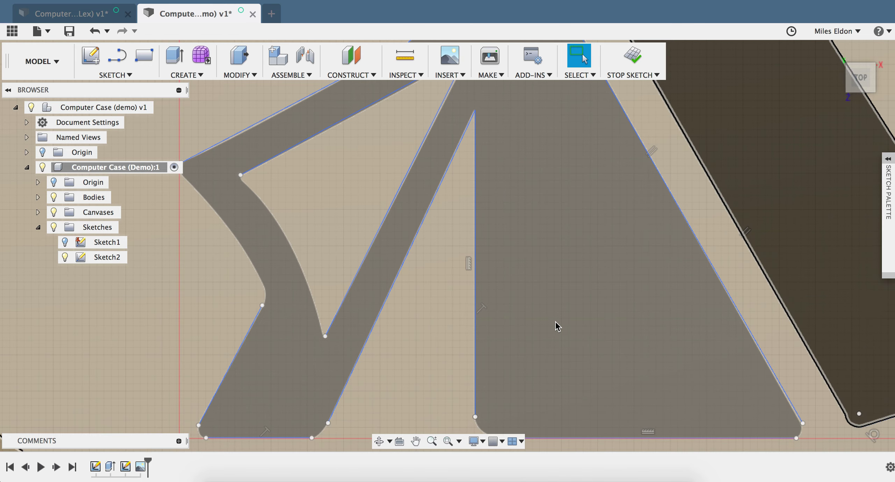
scroll(523, 319, up, 2)
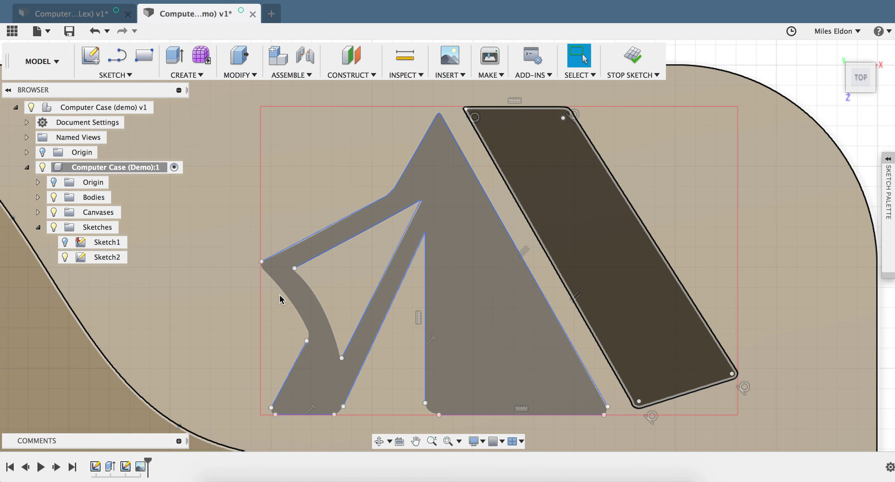
- Draw a three-point arc from the side line end to the bottom line end, rounding the centre triangle's bottom-right corner
scroll(279, 295, down, 3)
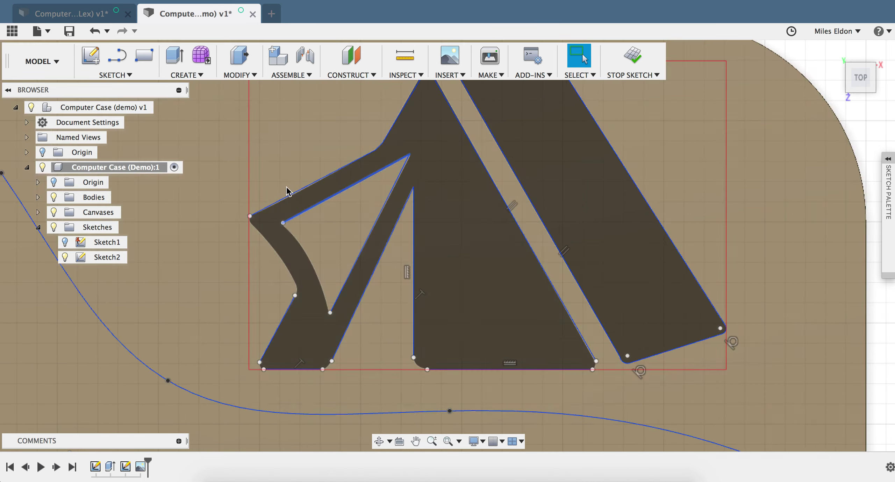
click(115, 75)
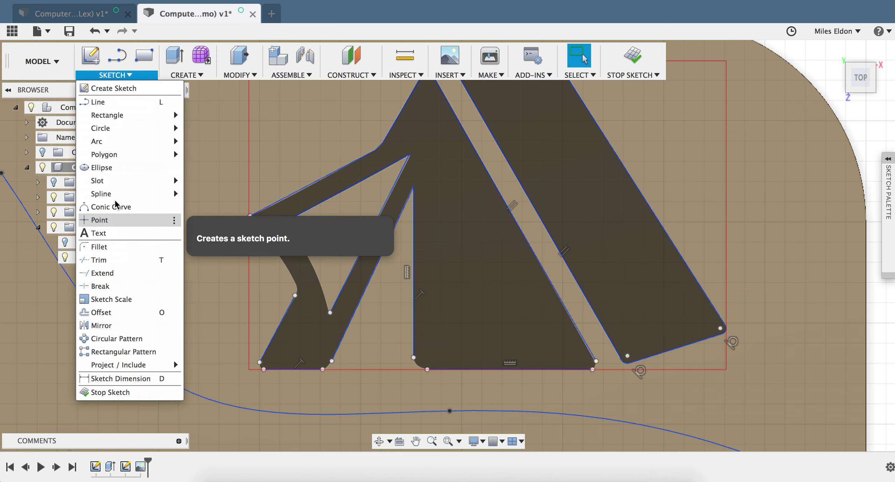
mouse_move(114, 140)
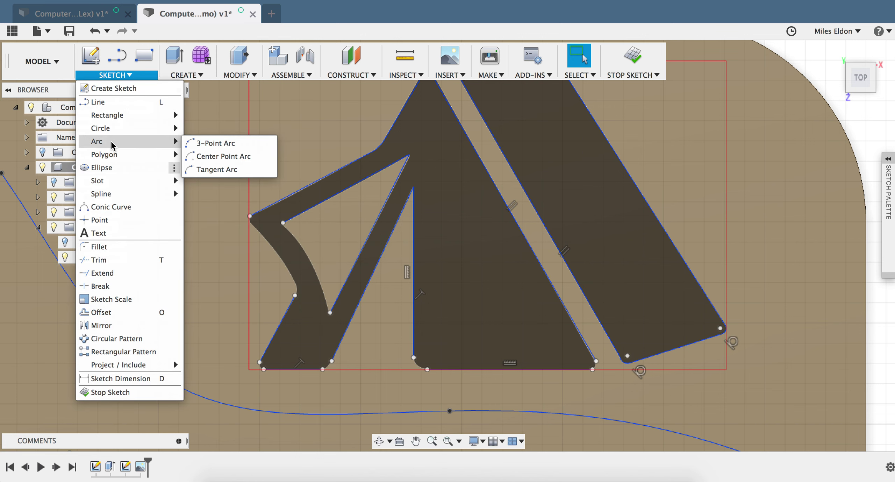
click(214, 143)
click(596, 361)
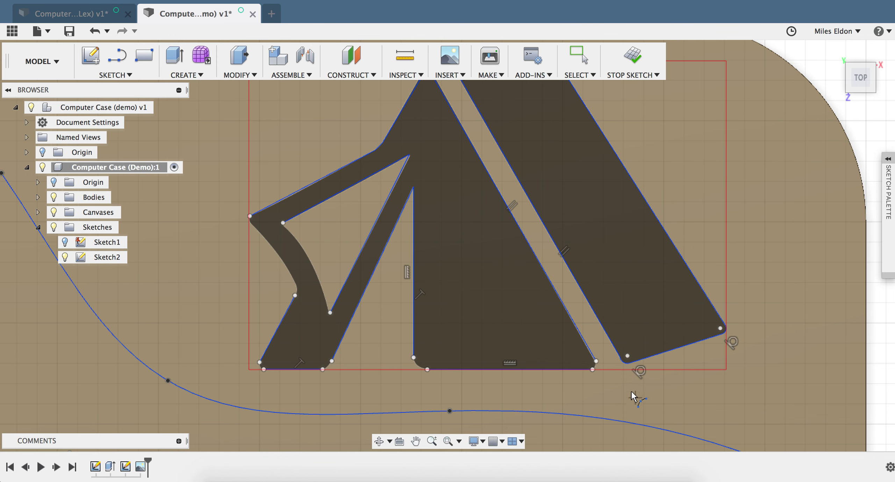
scroll(604, 367, up, 5)
scroll(629, 390, down, 3)
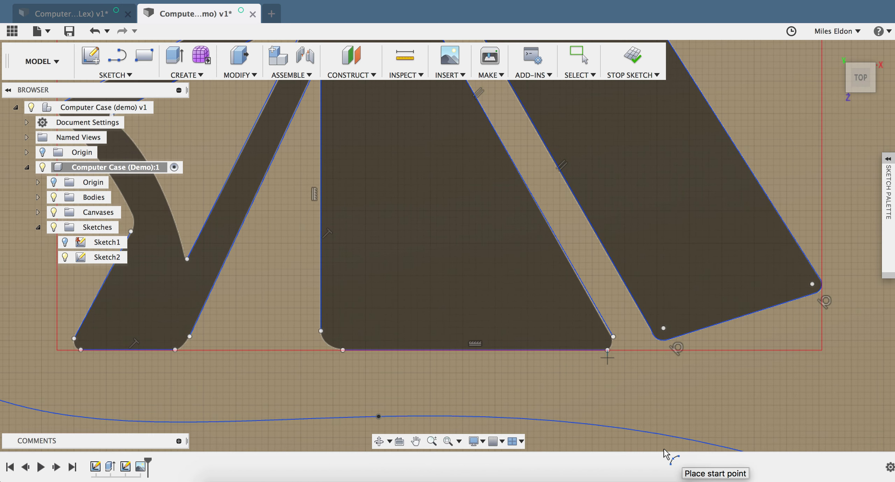
scroll(613, 336, up, 5)
scroll(613, 335, down, 4)
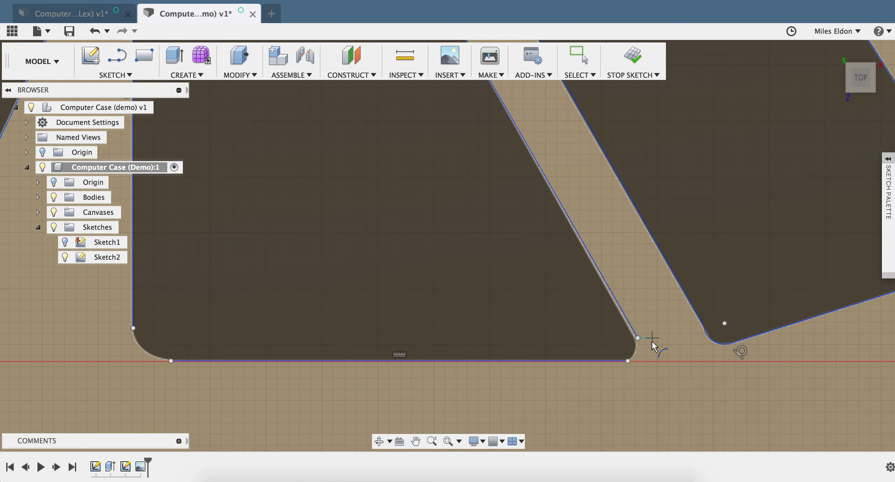
click(638, 338)
click(631, 358)
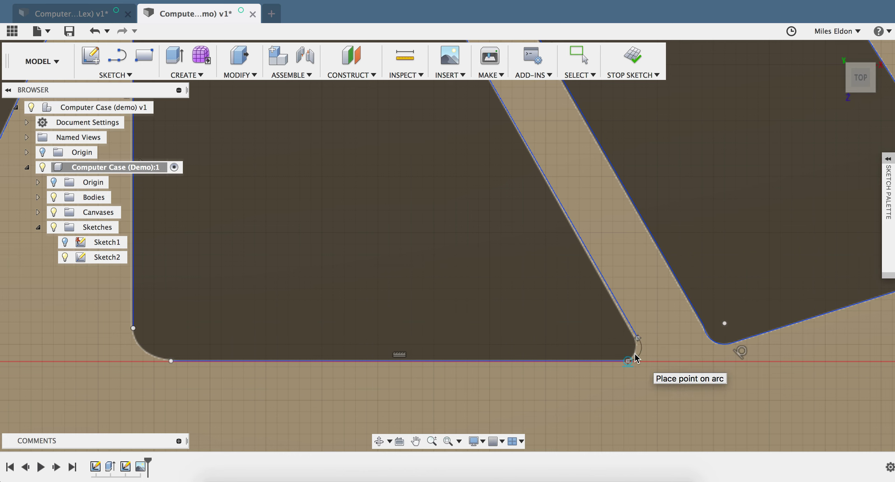
click(632, 357)
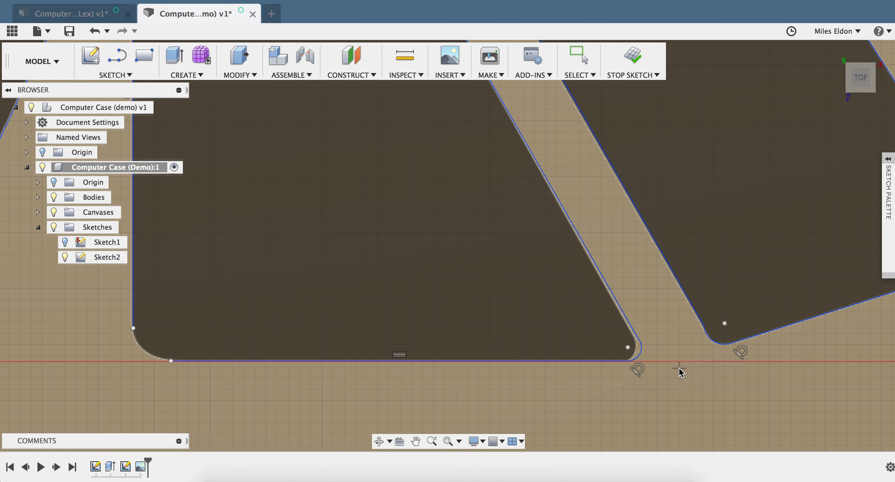
- Drag the arc's lower end left to enlarge the corner rounding to match the traced image
key(Escape)
drag(628, 362, 637, 340)
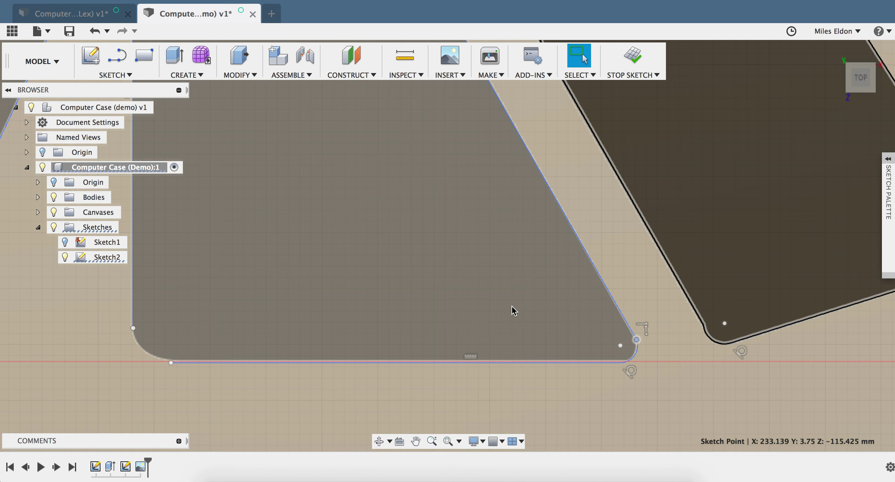
scroll(512, 306, up, 8)
scroll(512, 306, down, 5)
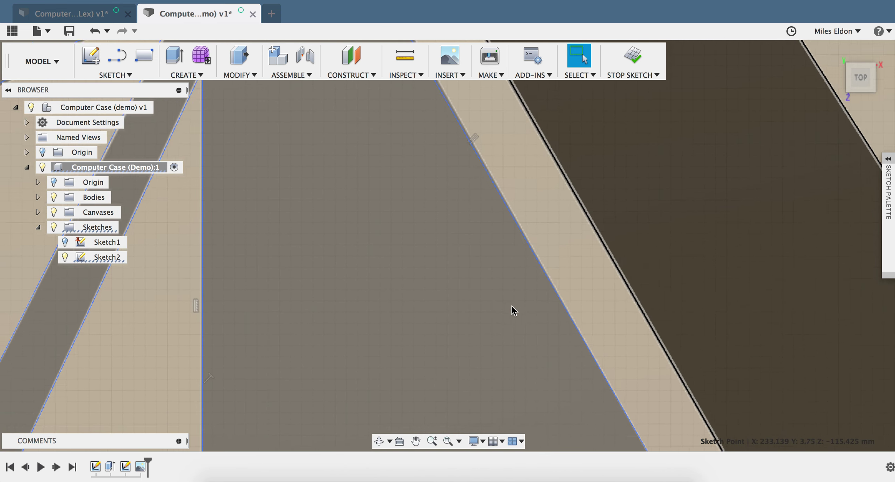
scroll(511, 311, down, 4)
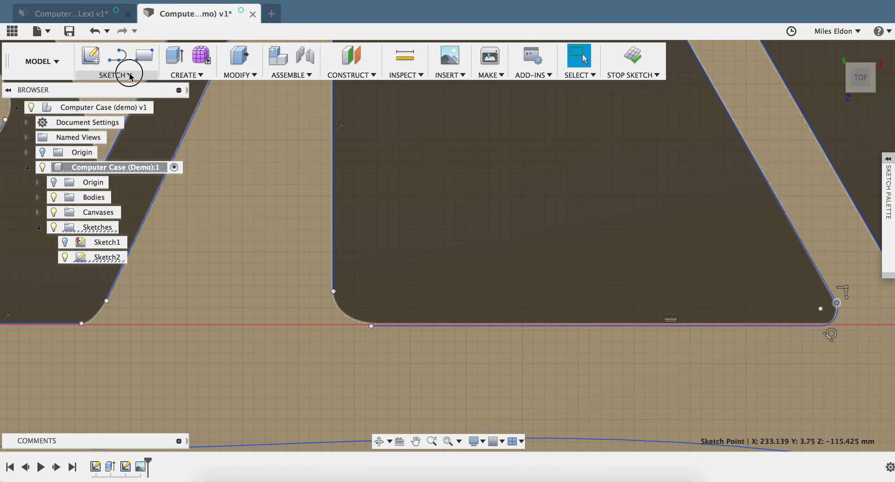
click(118, 74)
- Round the centre triangle's bottom-left corner with a three-point arc ending on the bottom edge
mouse_move(111, 142)
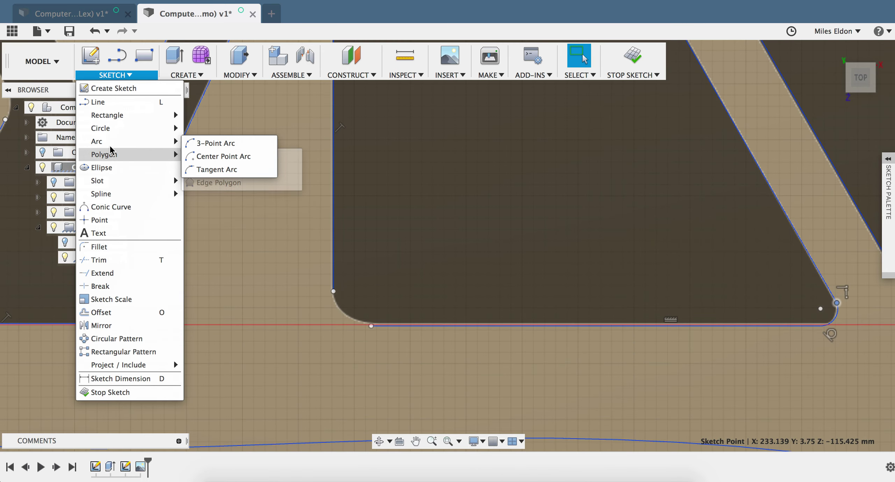
click(186, 144)
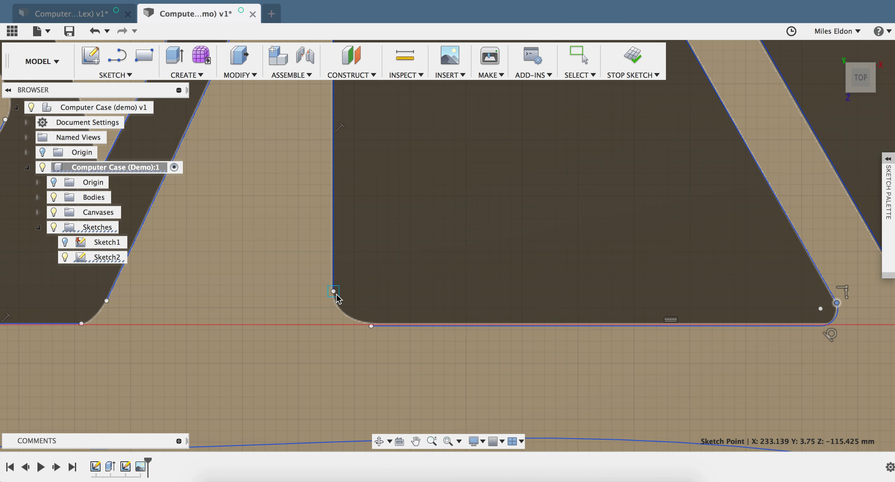
click(335, 294)
click(370, 326)
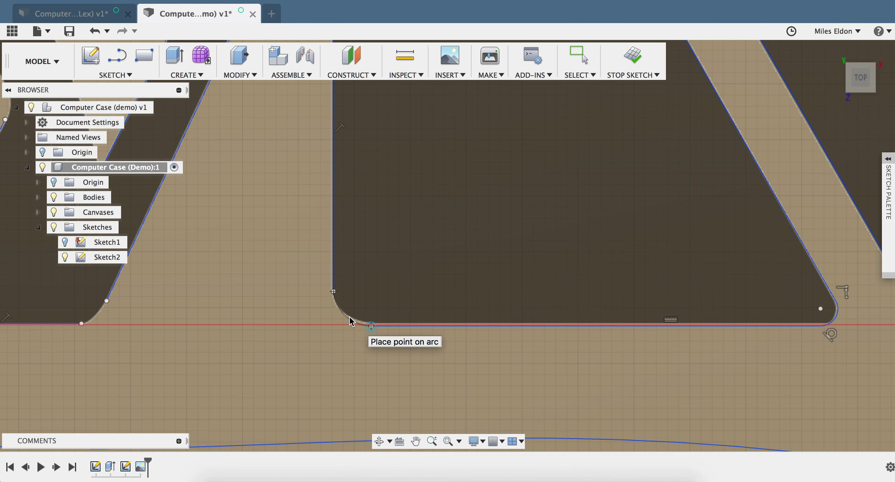
scroll(369, 240, left, 10)
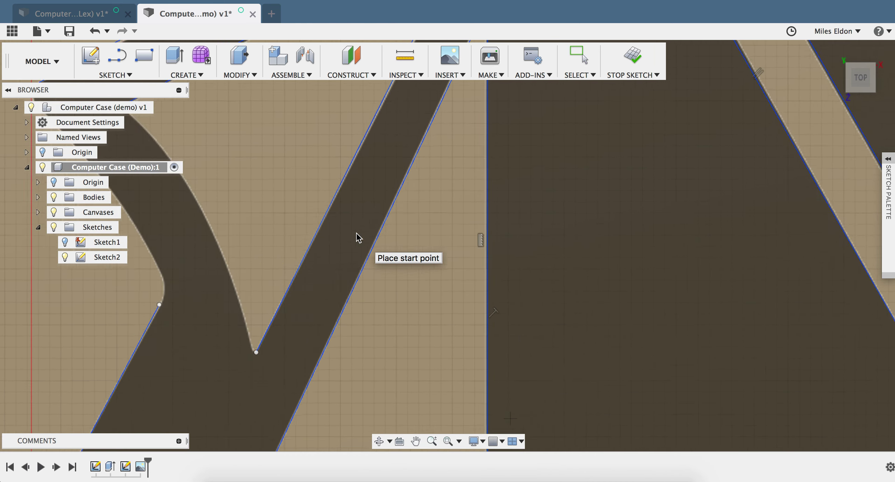
scroll(357, 238, down, 5)
- Round the left arm's bottom-right corner with another arc and nudge its corner point
click(341, 300)
click(315, 324)
click(332, 319)
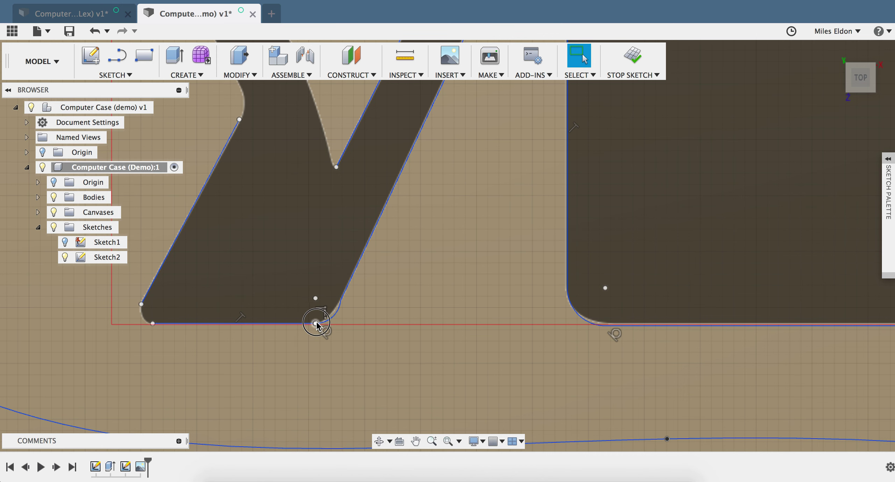
drag(317, 322, 313, 322)
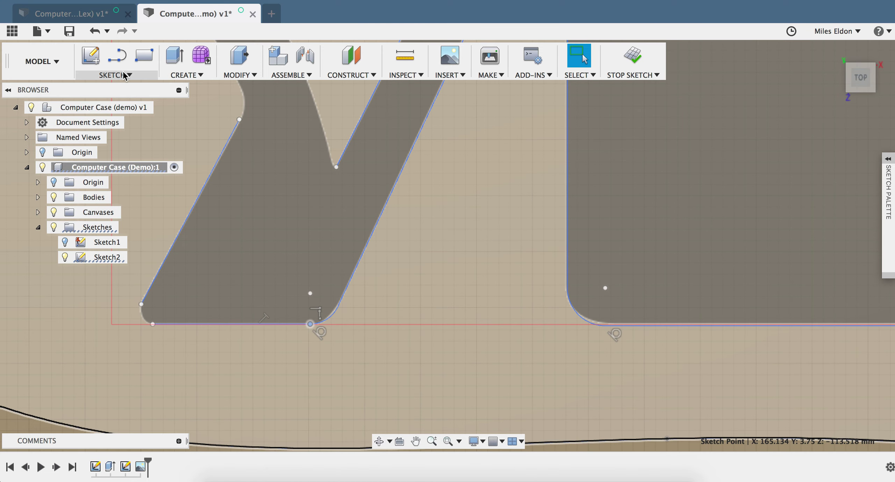
- Add a three-point arc from the left arm's bottom-left corner to its bottom edge
click(124, 75)
mouse_move(118, 141)
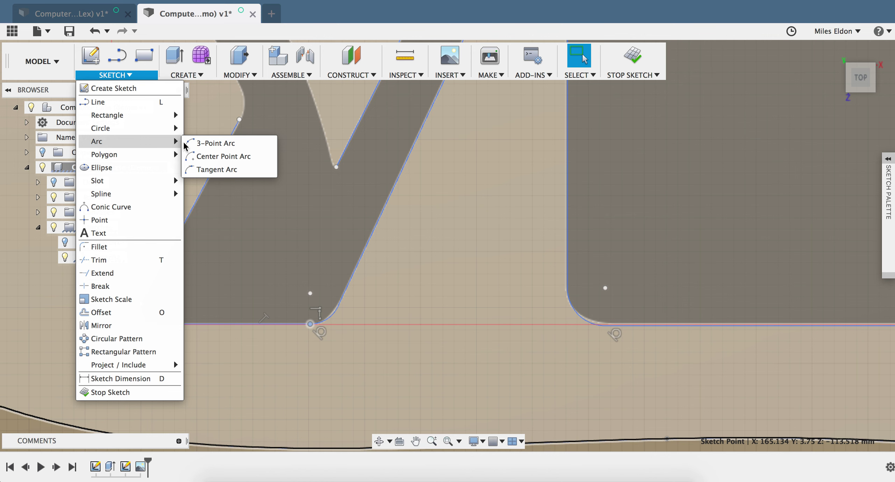
click(198, 143)
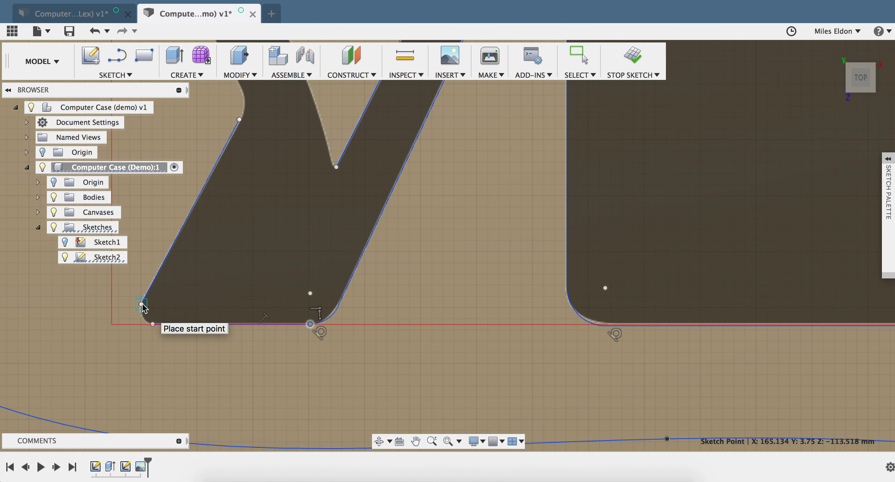
click(142, 304)
click(153, 324)
click(146, 320)
scroll(249, 274, up, 3)
scroll(249, 271, up, 5)
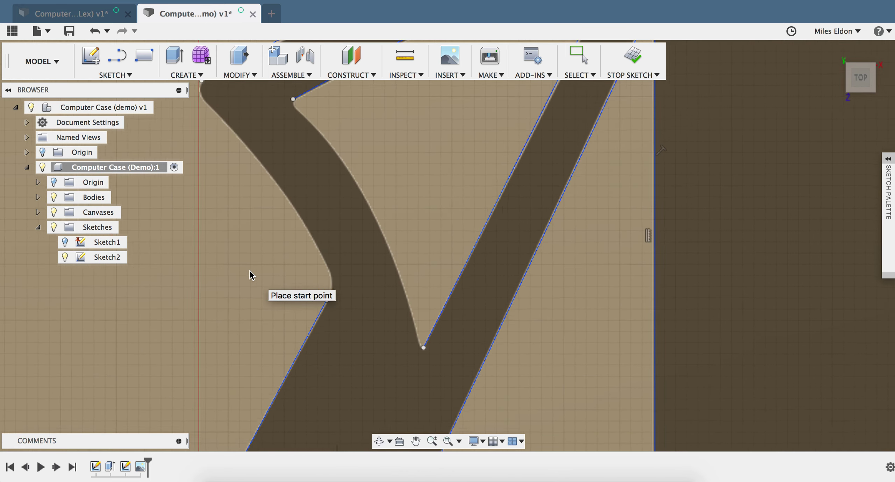
click(248, 150)
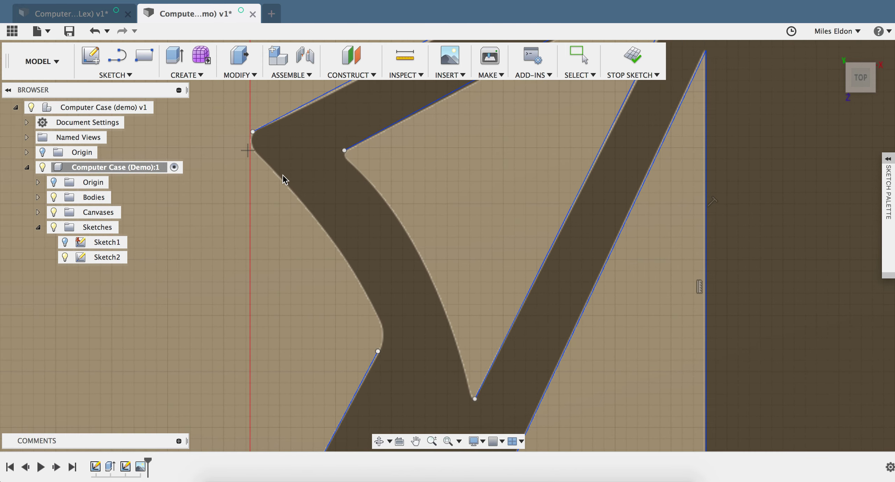
key(Escape)
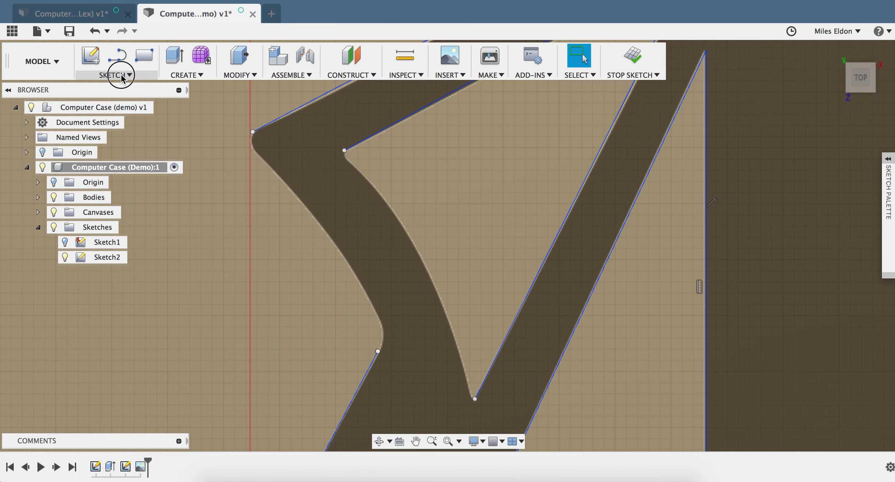
click(121, 75)
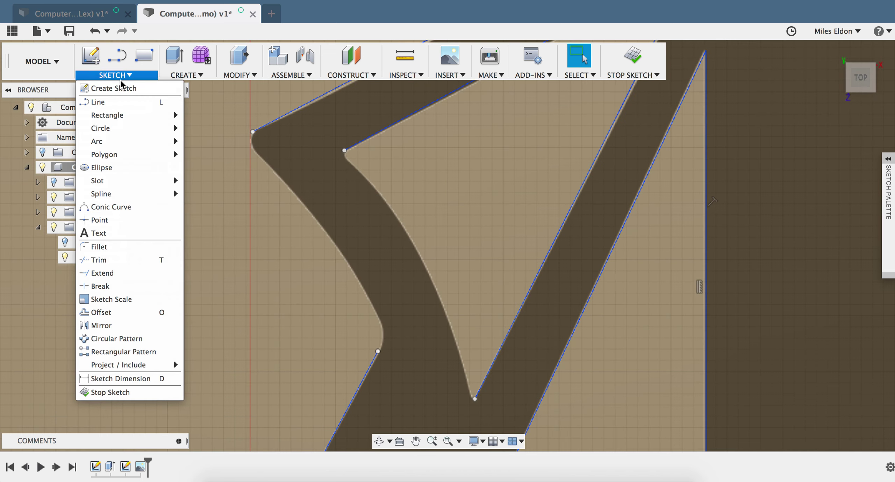
- Trace the left arm's curved edge with a fit-point spline from the line end to the upper-left corner
mouse_move(121, 195)
click(217, 195)
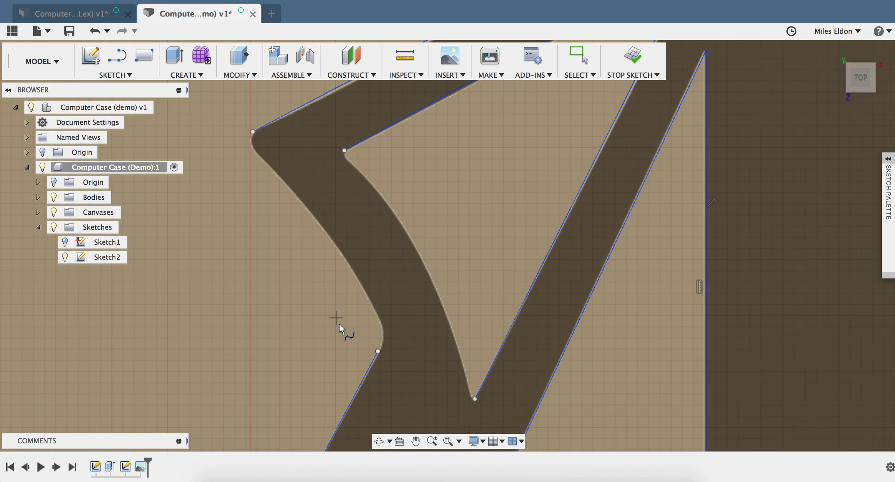
click(378, 350)
scroll(378, 324, up, 3)
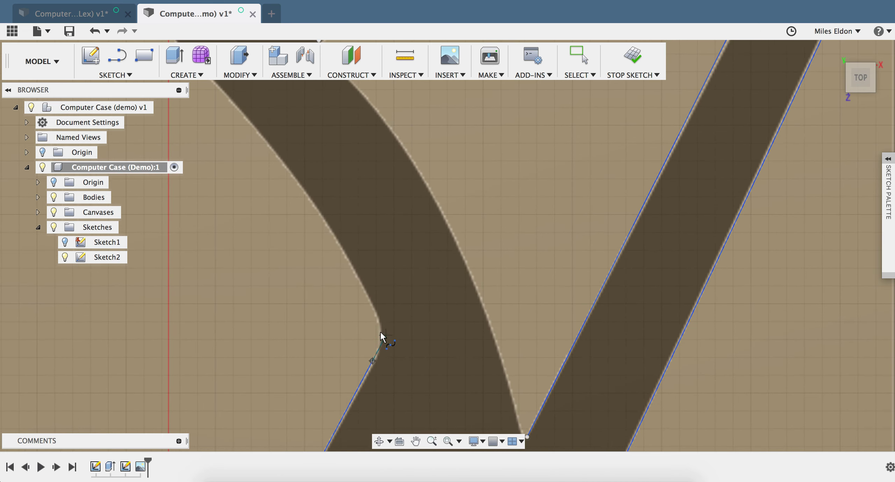
click(379, 331)
scroll(280, 156, up, 5)
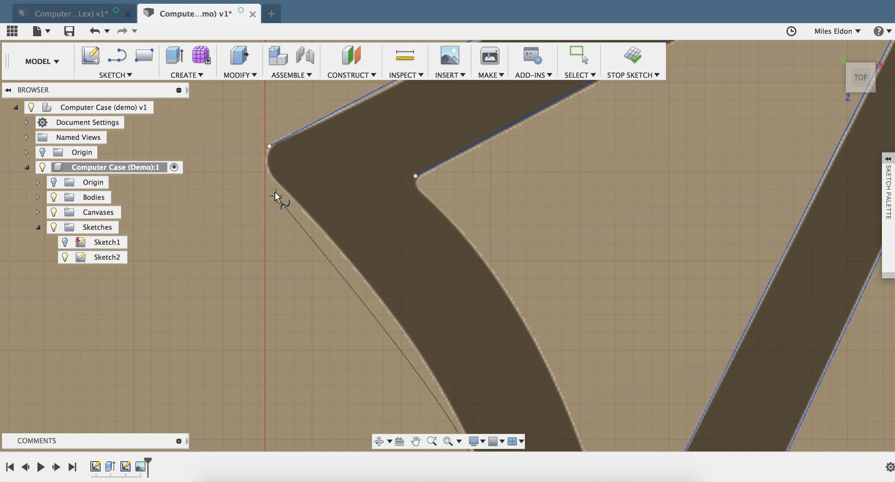
click(376, 293)
click(271, 176)
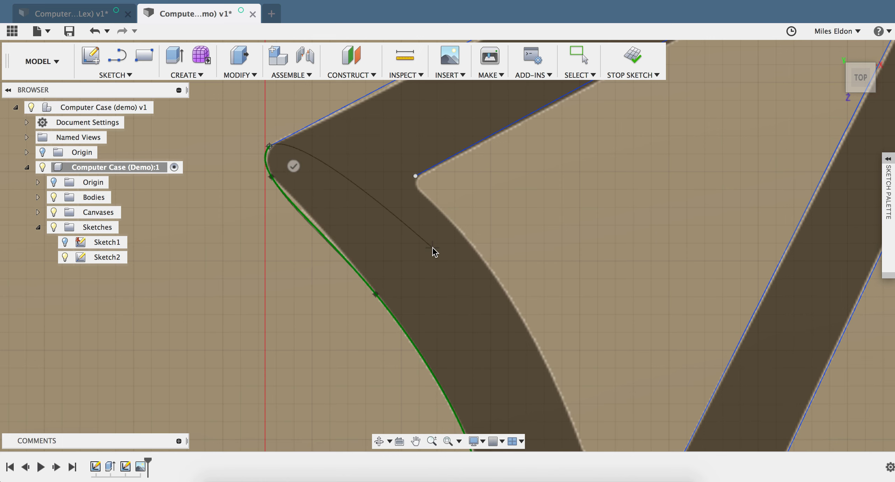
scroll(427, 250, down, 2)
scroll(307, 119, down, 1)
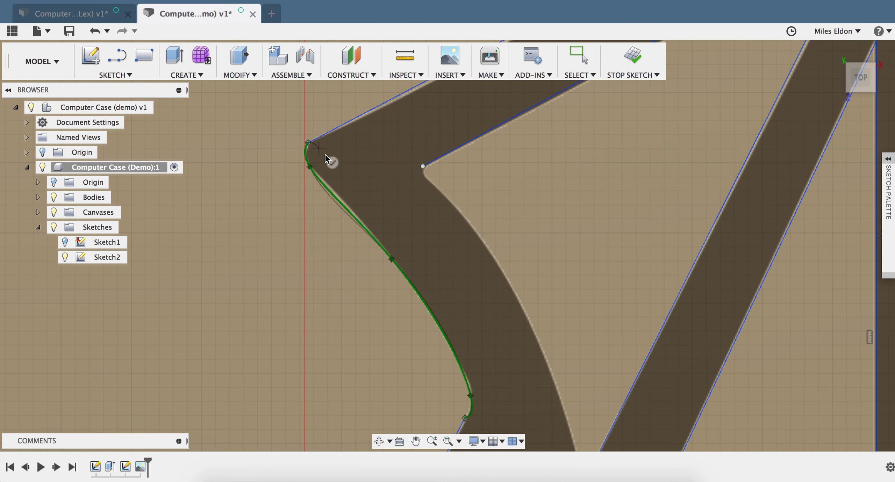
click(333, 163)
- Spline the diagonal stroke's inner edge from the bottom V point to the top corner, then snap its endpoint
scroll(399, 234, down, 2)
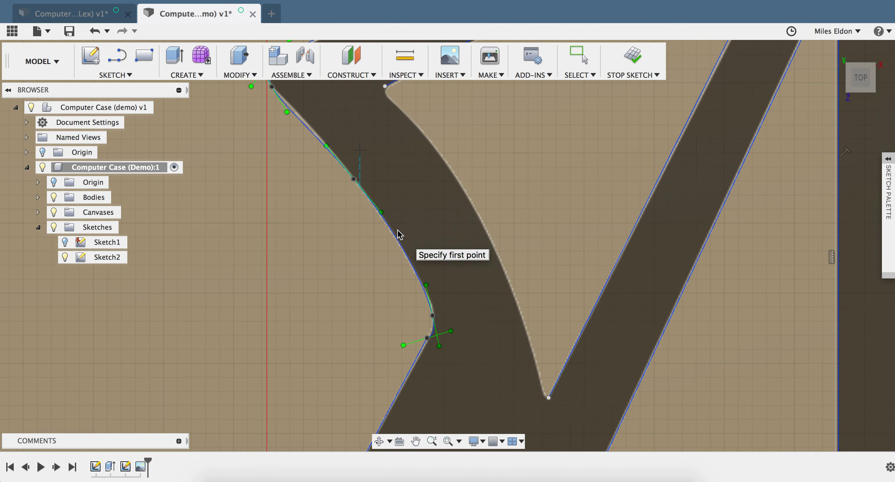
scroll(399, 235, up, 2)
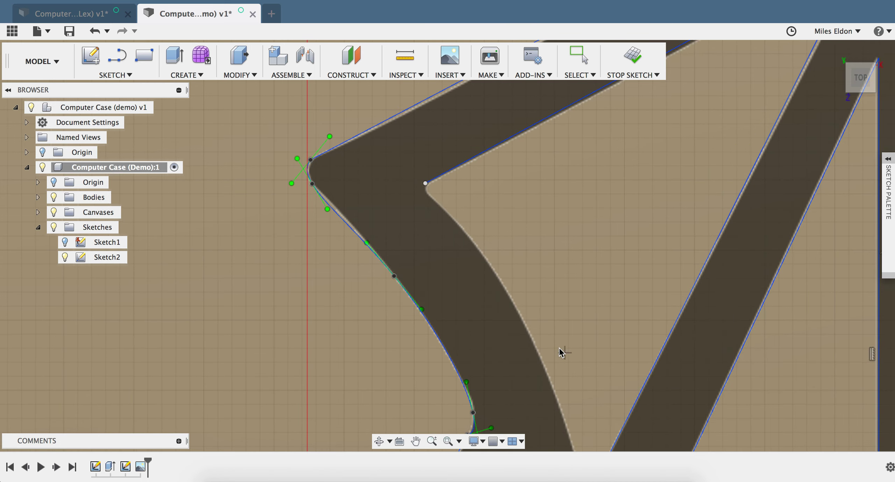
scroll(561, 353, down, 3)
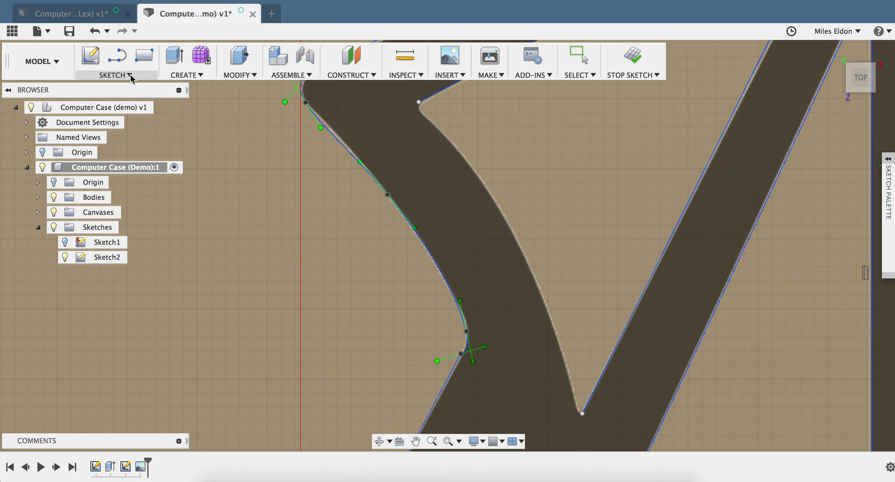
click(582, 413)
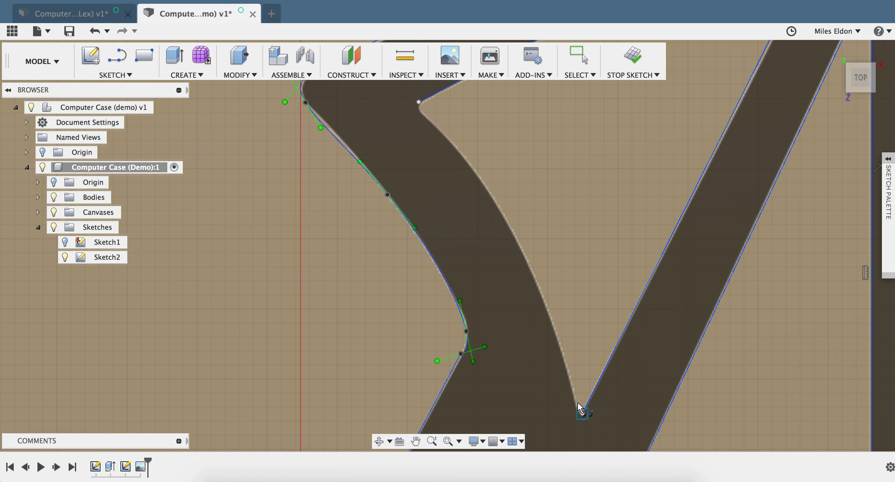
click(564, 357)
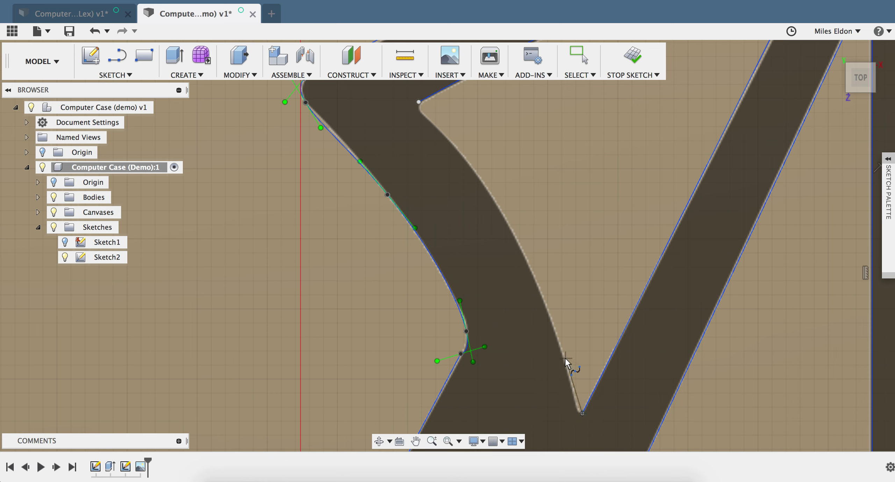
click(495, 203)
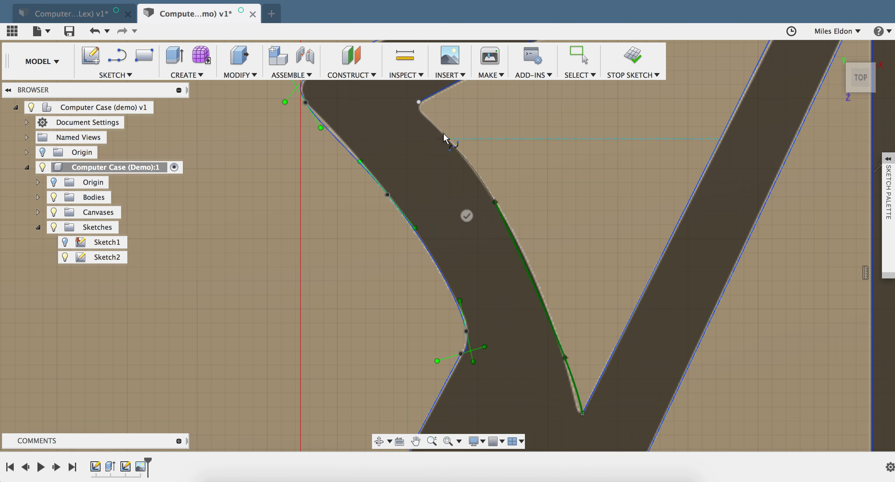
click(418, 102)
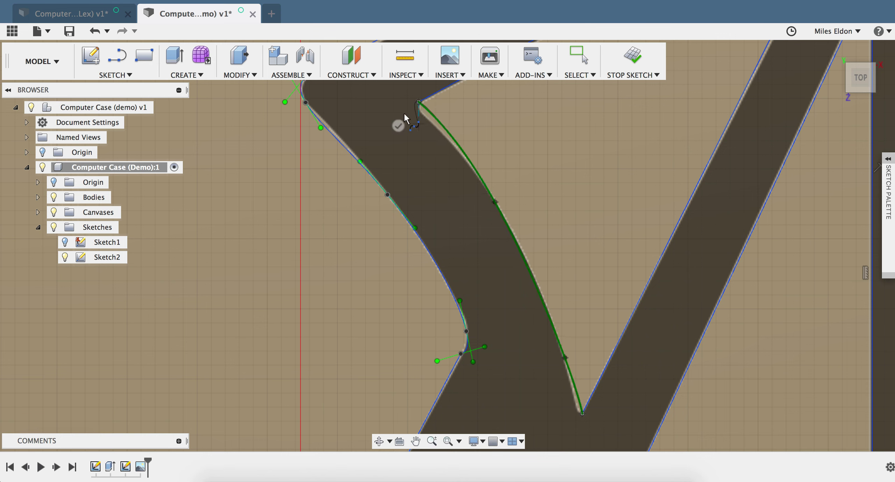
click(398, 125)
click(418, 102)
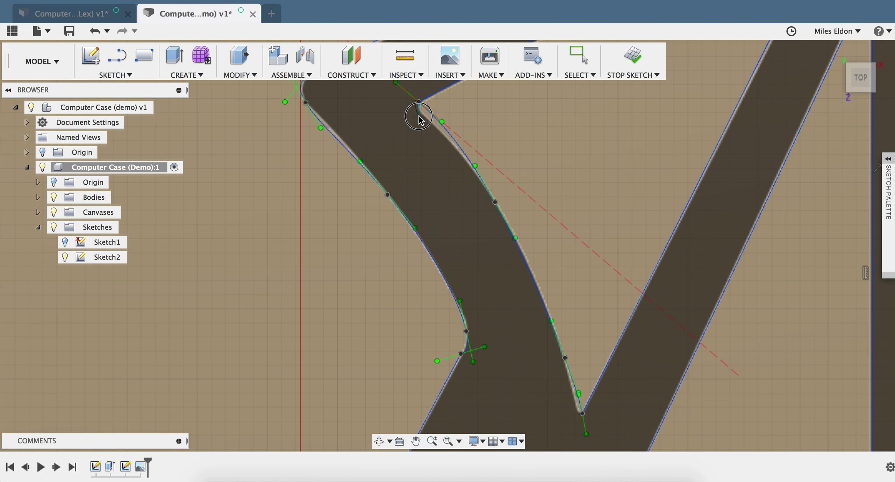
key(Escape)
drag(419, 102, 553, 150)
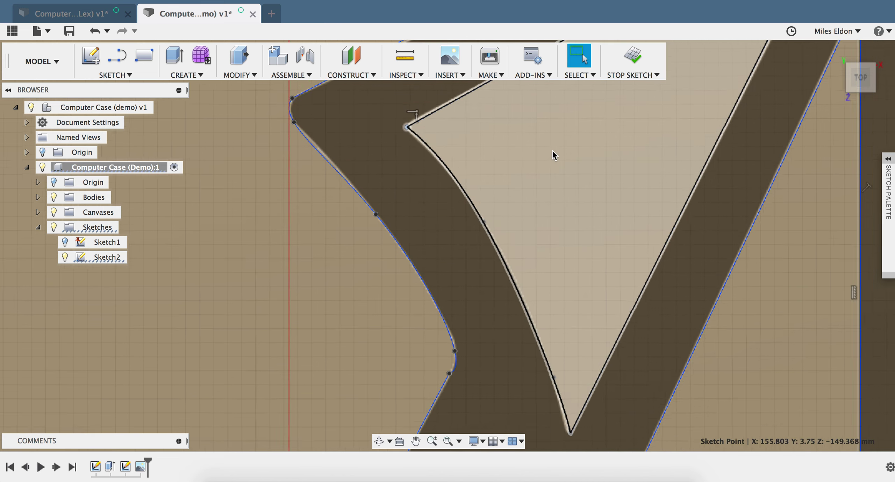
- Zoom out and pan to see the whole plate sketch with its three closed logo profiles
scroll(552, 151, down, 10)
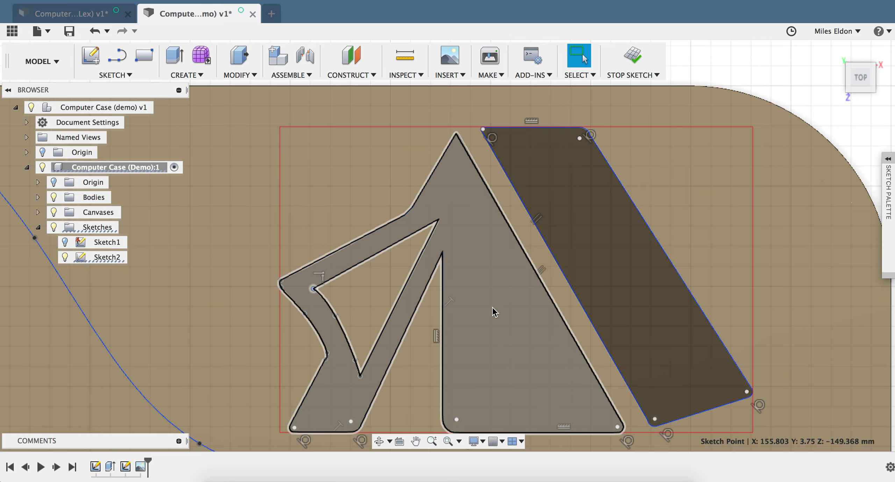
scroll(492, 307, down, 5)
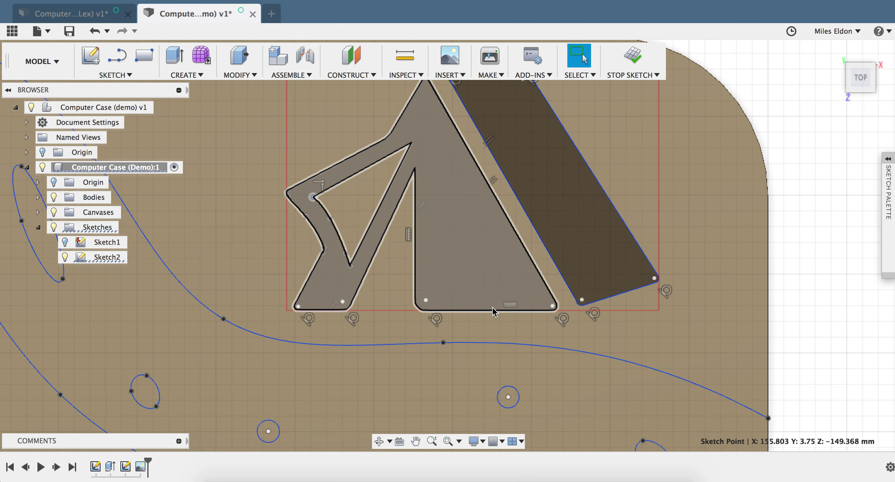
scroll(497, 306, down, 8)
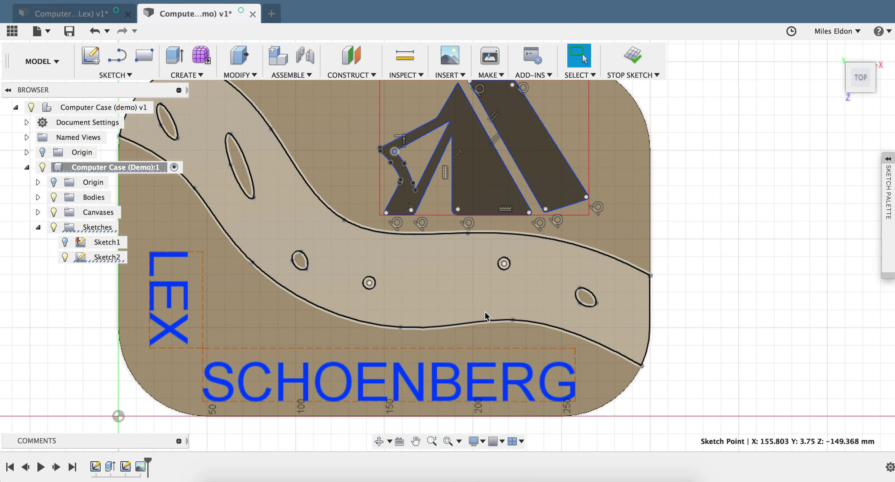
scroll(484, 311, left, 5)
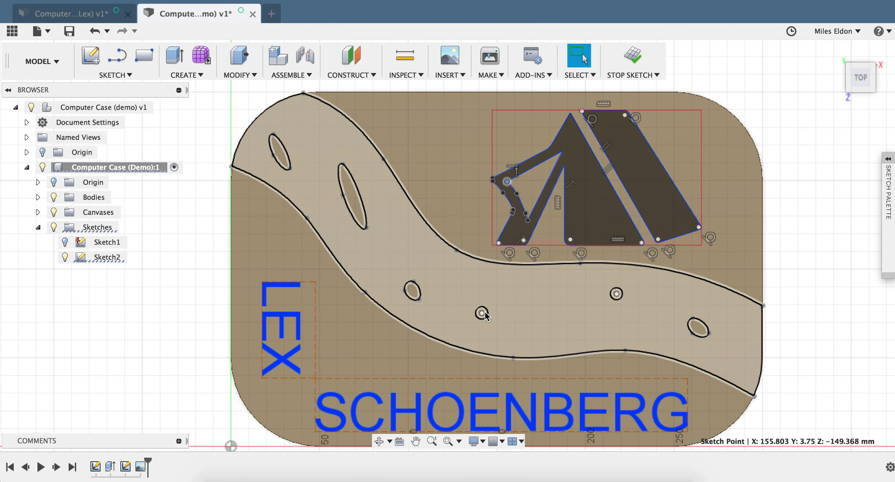
scroll(486, 315, right, 4)
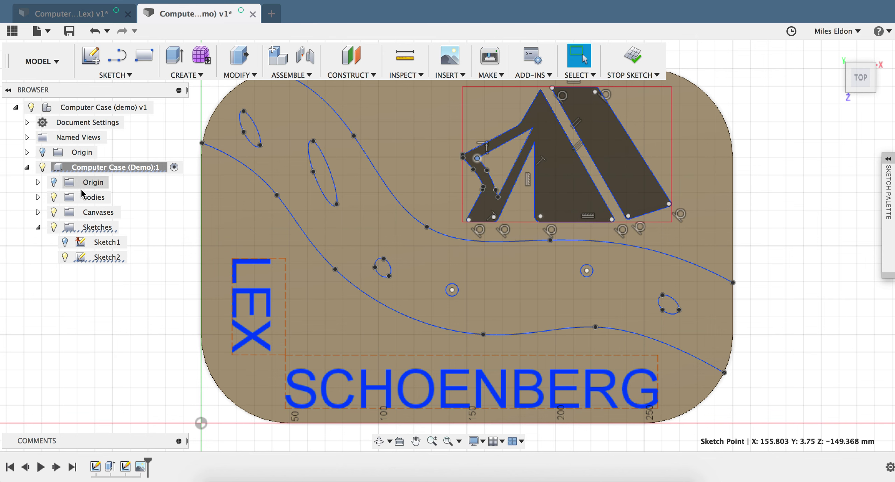
- Hide the tent canvas in the Browser's Canvases folder and finish the sketch
click(38, 212)
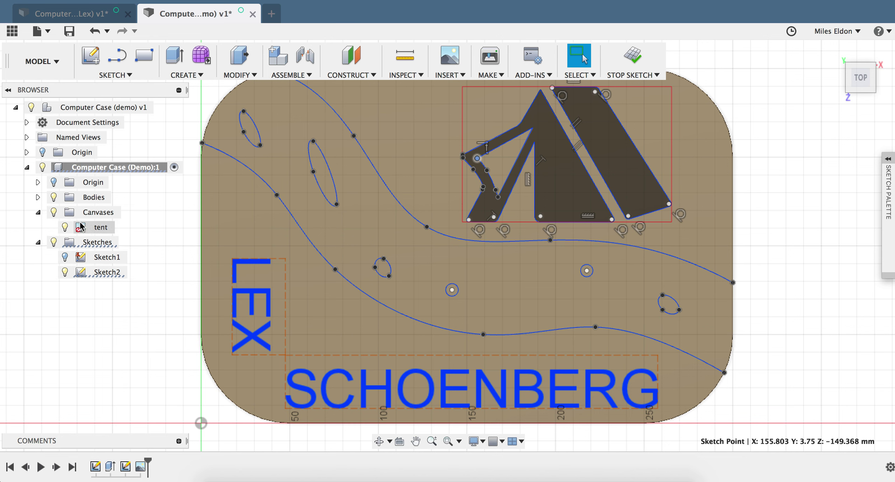
click(100, 228)
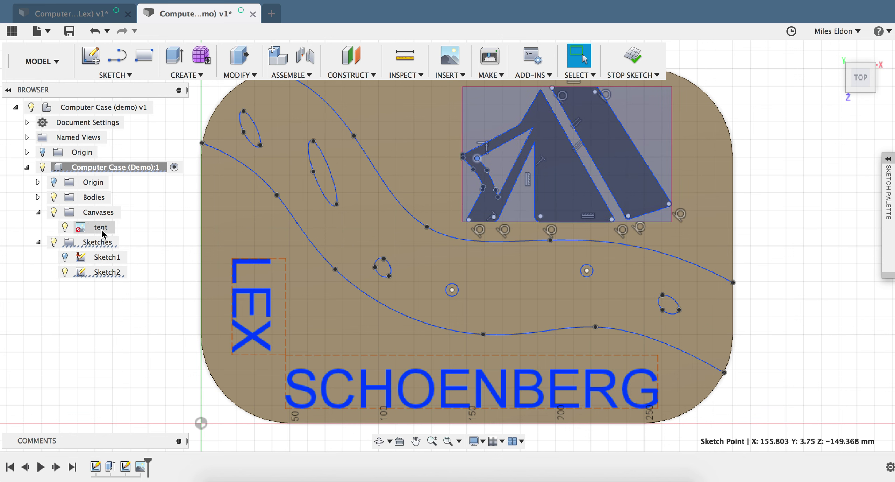
click(64, 228)
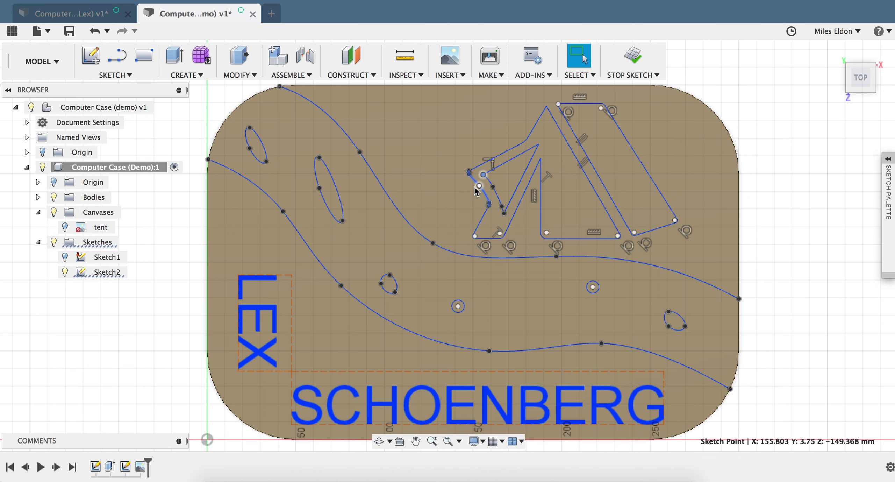
click(633, 56)
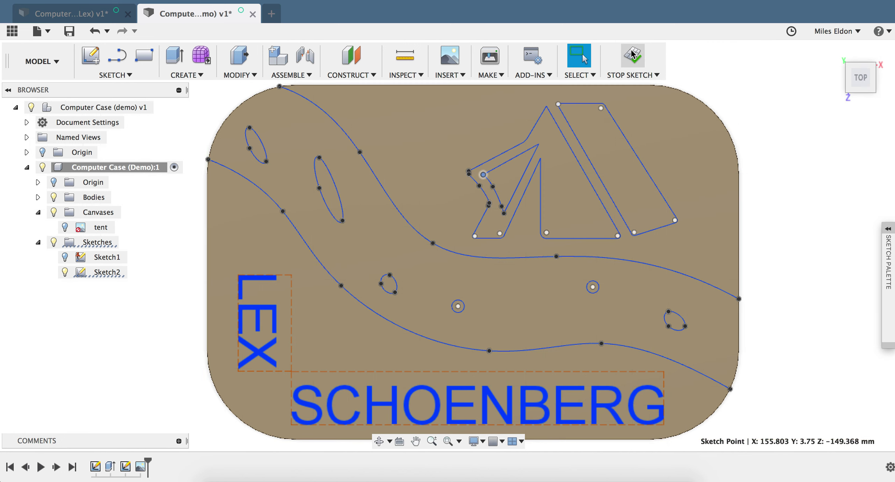
- Orbit to an angled view and start Press Pull with the logo's rectangular strip as the profile
mouse_move(860, 77)
mouse_down()
mouse_move(814, 57)
mouse_move(810, 30)
mouse_move(815, 44)
mouse_move(855, 60)
mouse_move(869, 84)
mouse_up()
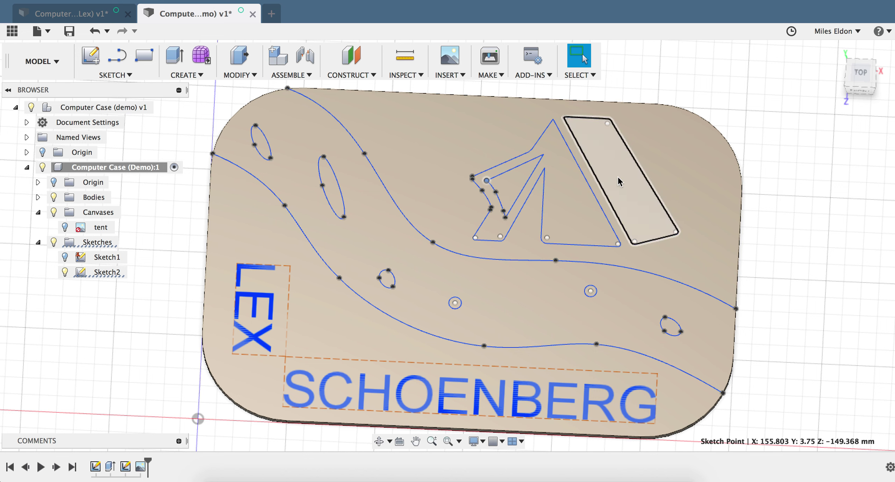
click(246, 78)
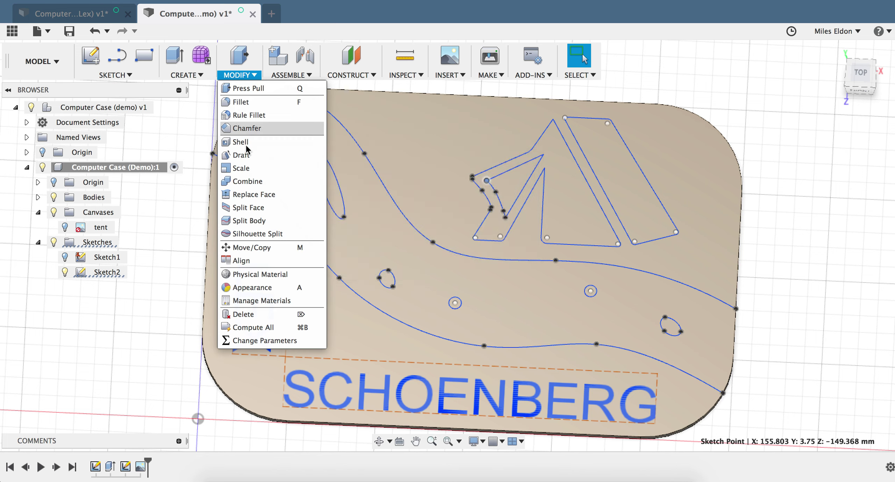
click(189, 79)
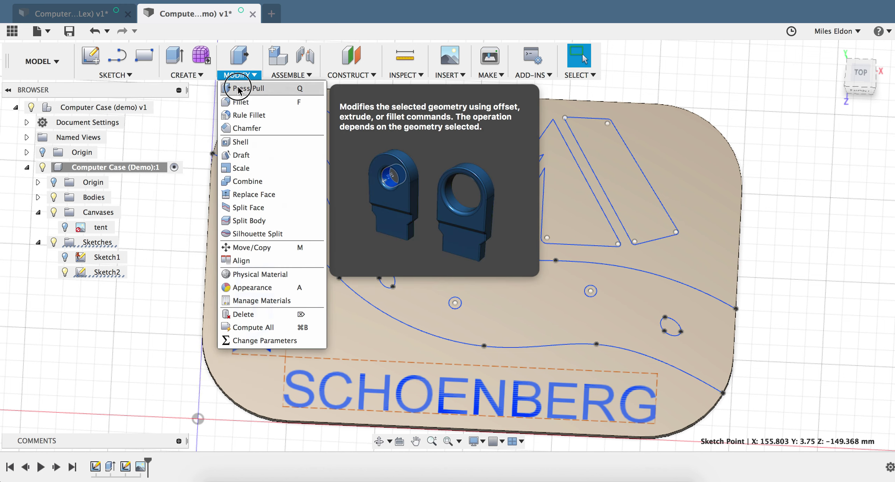
click(248, 88)
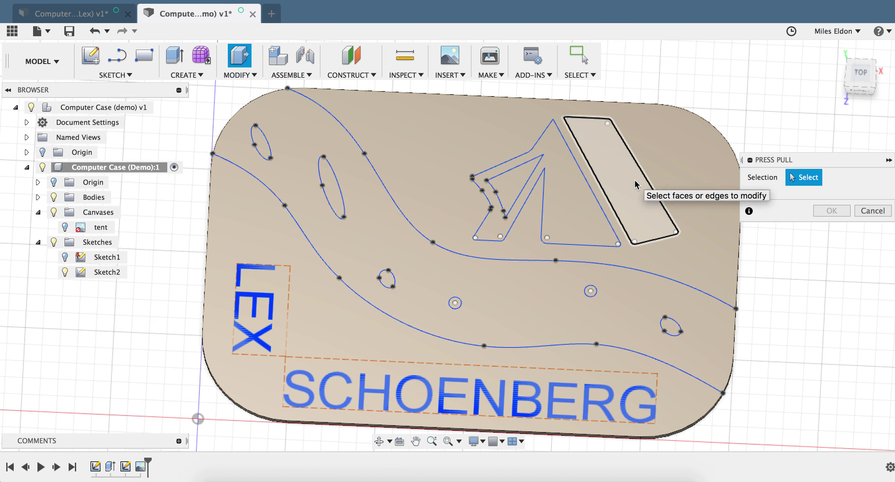
click(634, 179)
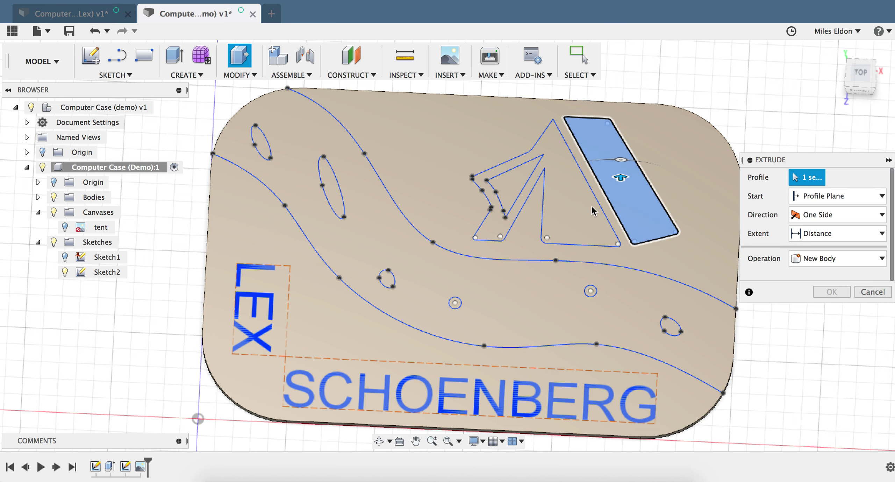
- Add the triangle, both river band parts and the SCHOENBERG text, and cut them -1 mm into the plate
click(577, 214)
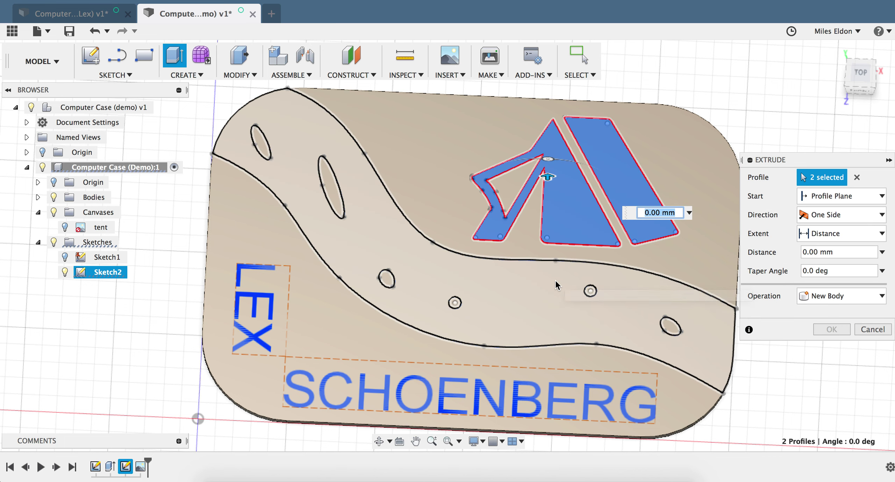
click(556, 282)
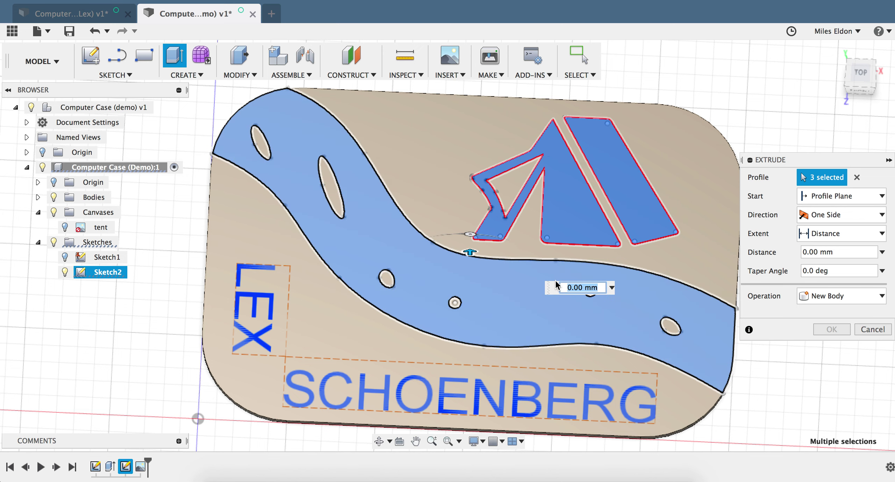
click(492, 325)
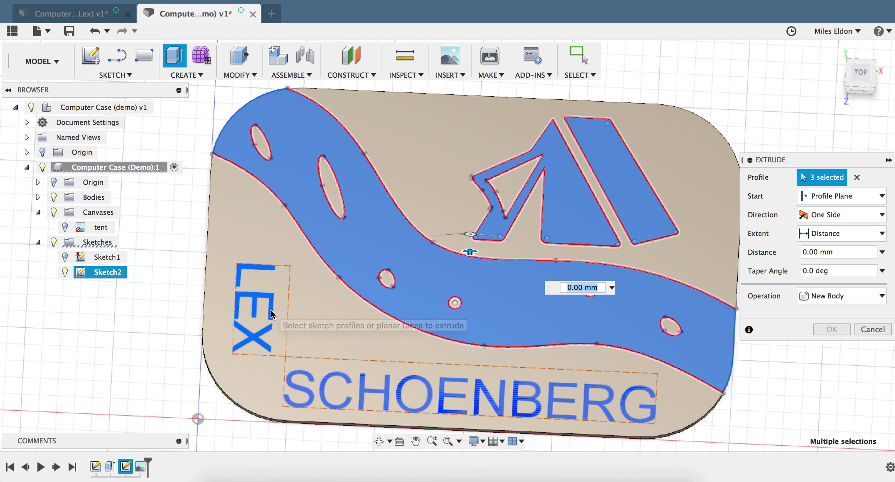
click(403, 389)
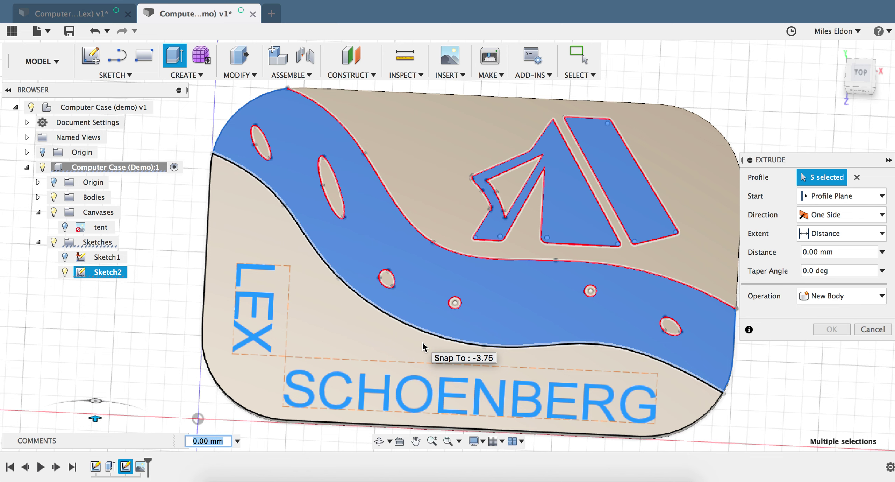
text(-1)
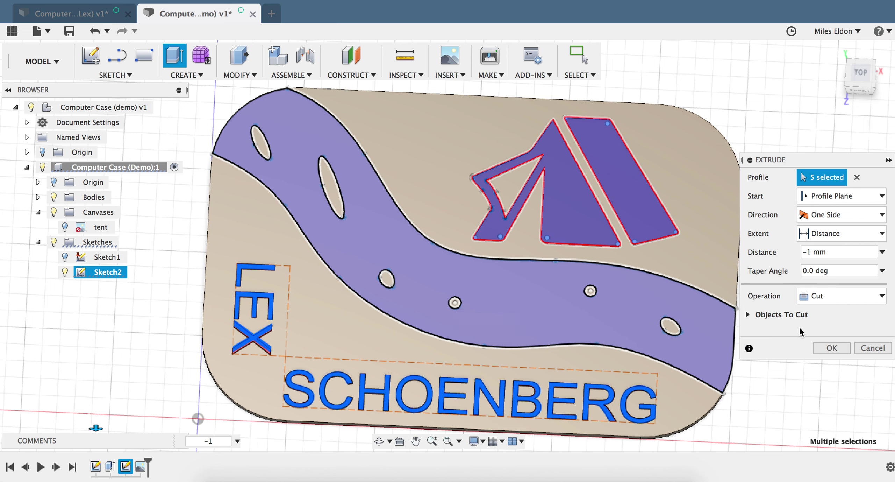
click(828, 349)
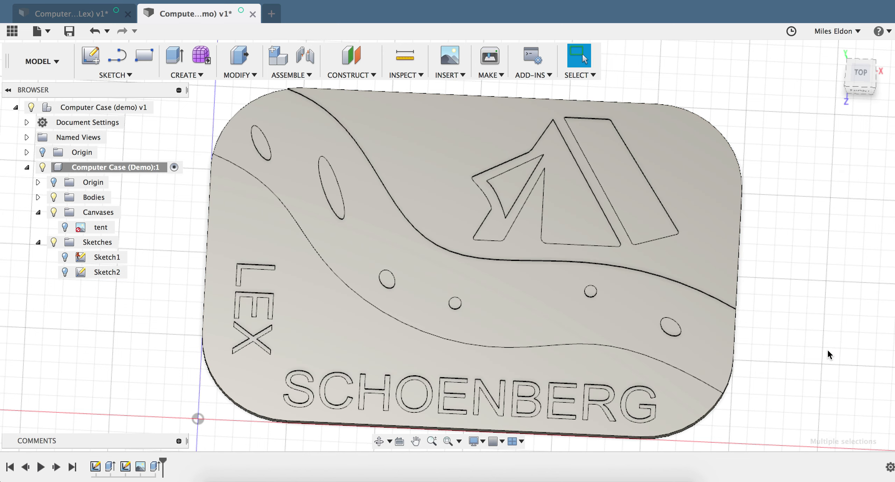
- Return to the home view, orbit to inspect the recessed plate, and begin saving the design
click(860, 71)
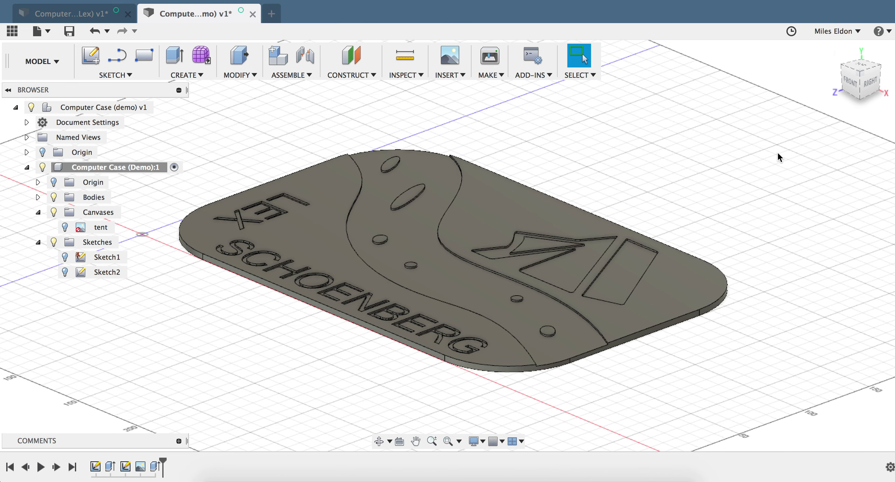
drag(860, 84, 832, 116)
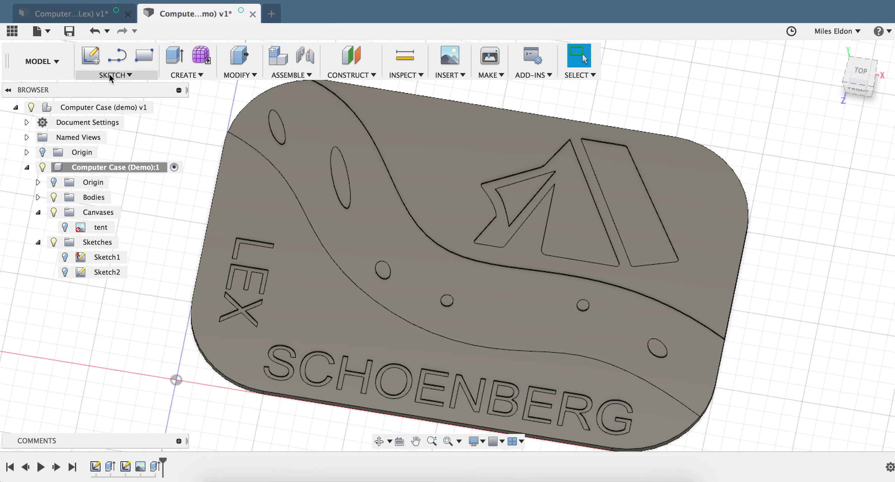
click(74, 33)
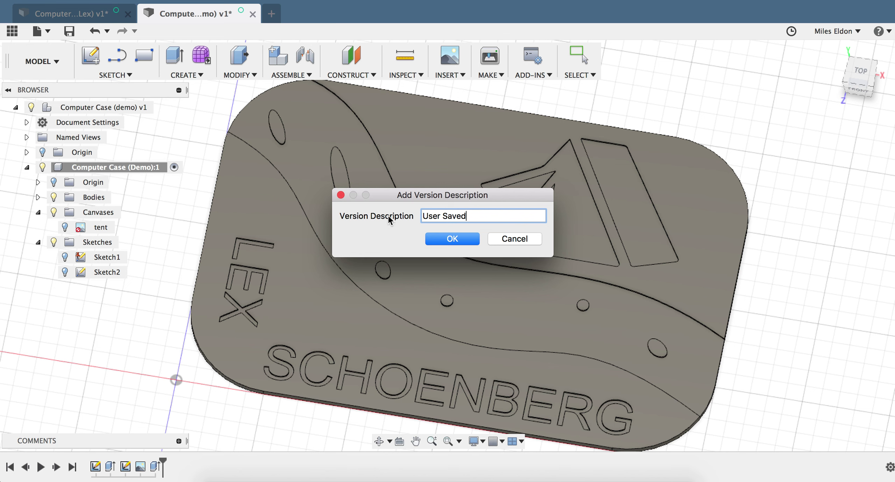
- Confirm the new version with the 'User Saved' description
click(442, 237)
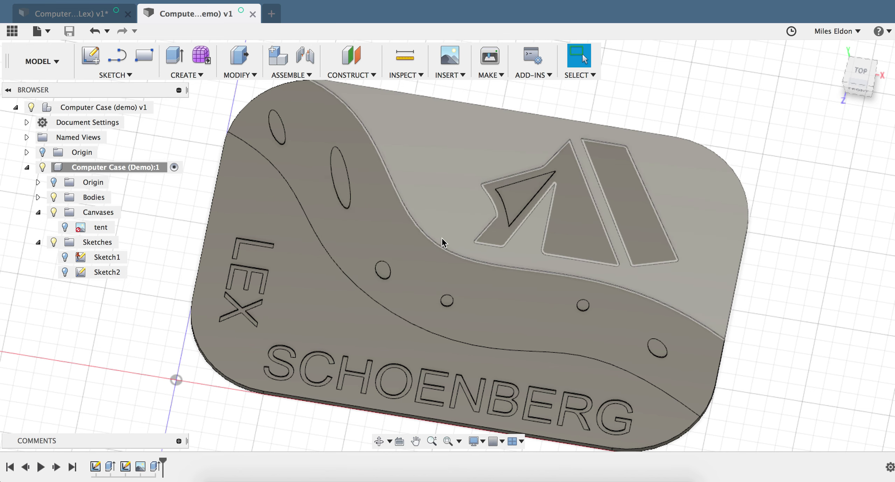